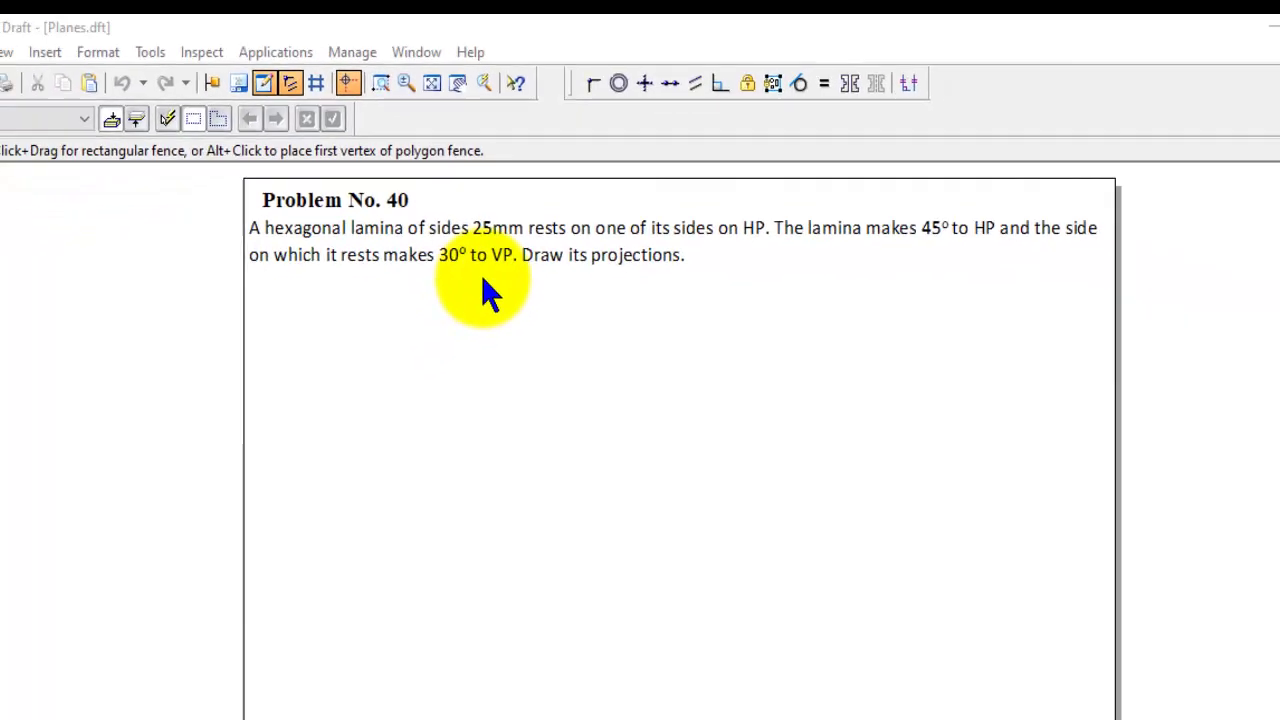
- Draw a horizontal reference line in the Normal line style across the middle of the sheet
left_click(14, 164)
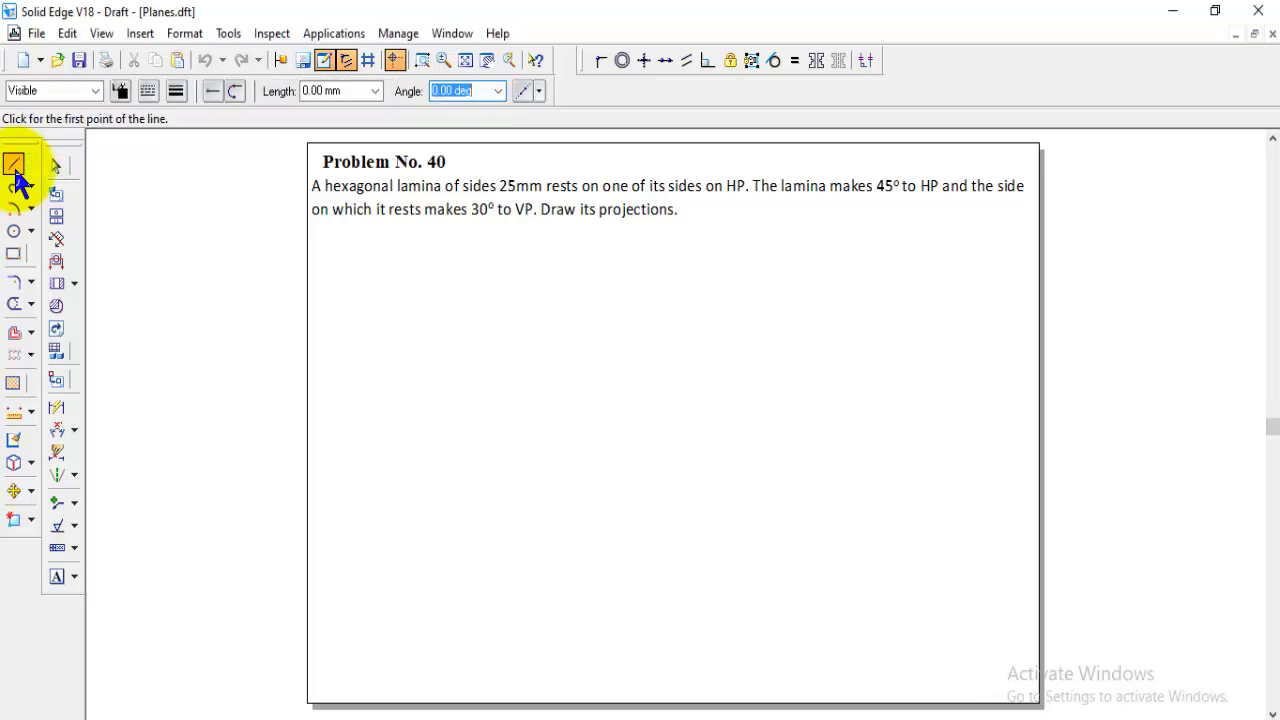
left_click(95, 90)
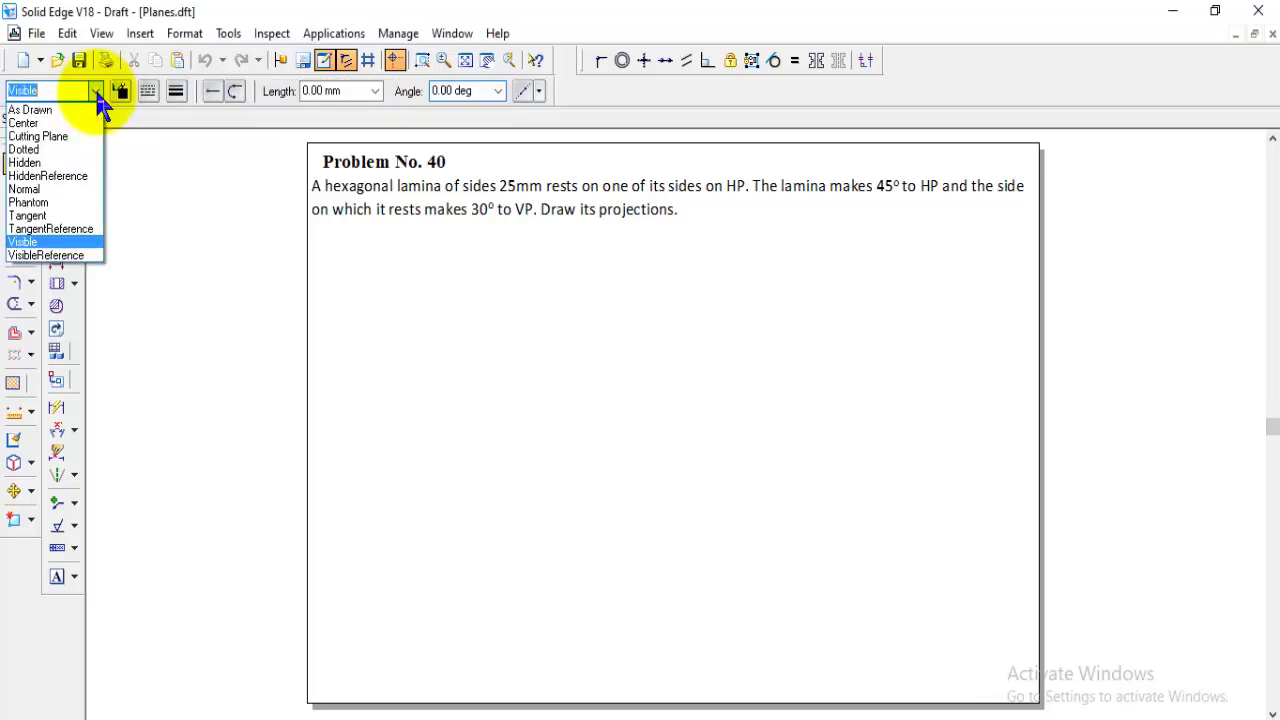
left_click(50, 188)
left_click(332, 441)
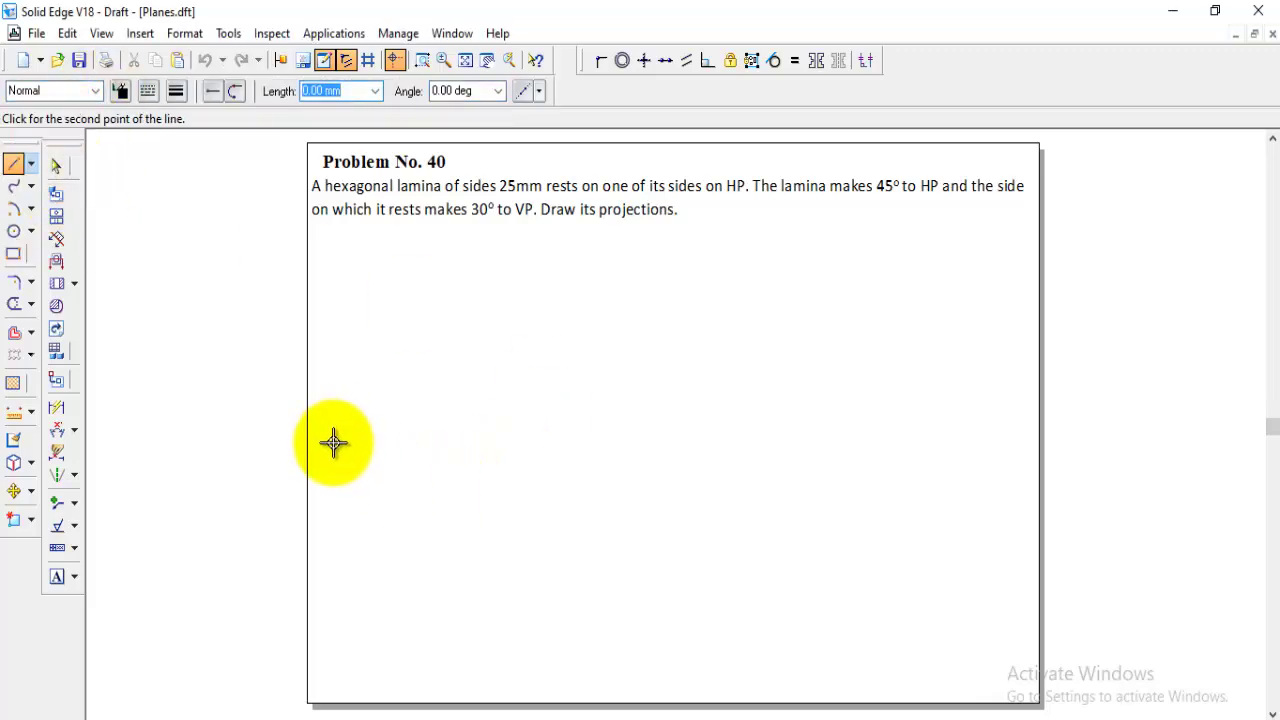
left_click(1026, 442)
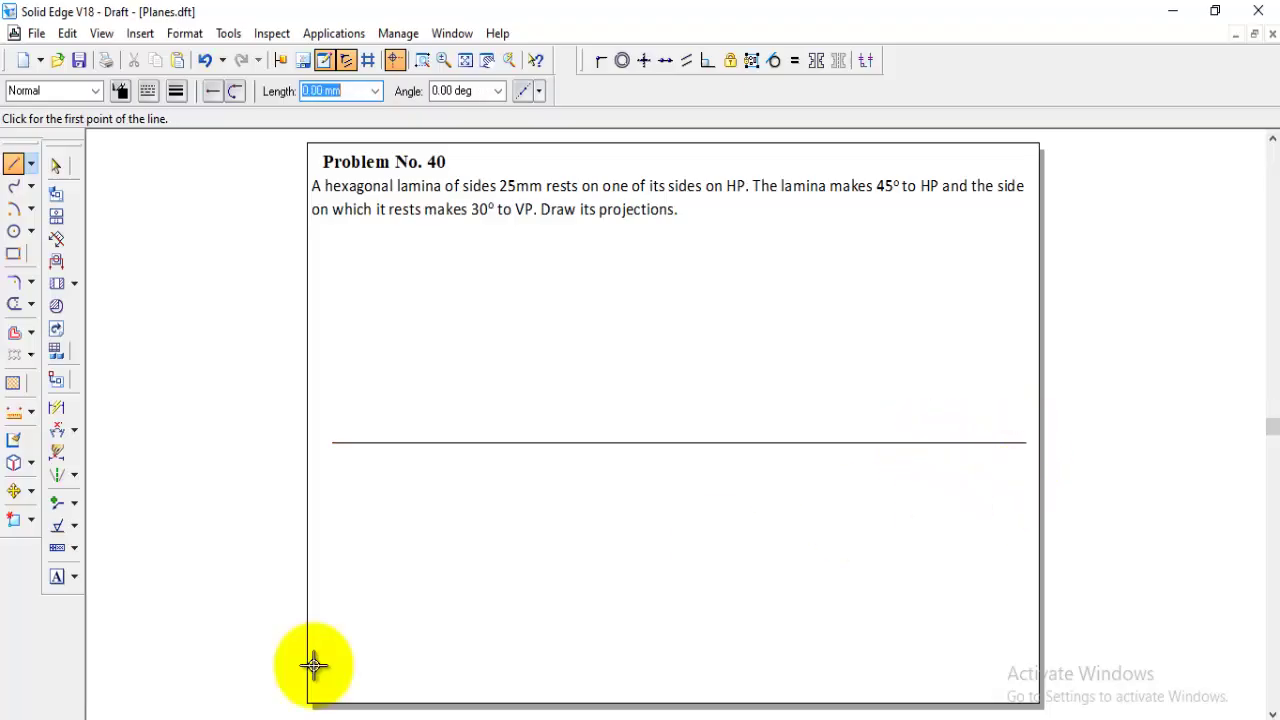
- Label the reference line's ends X and Y, and add VP above and HP below the line near the X end
left_click(57, 577)
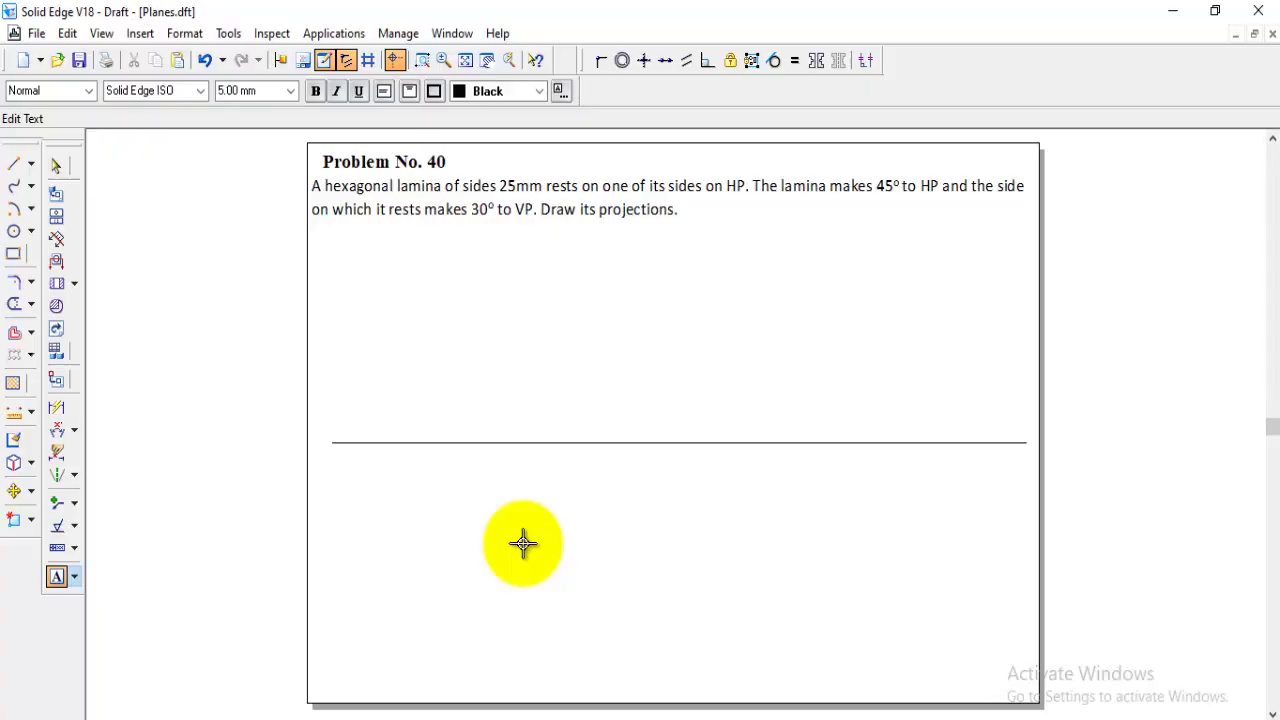
type("X")
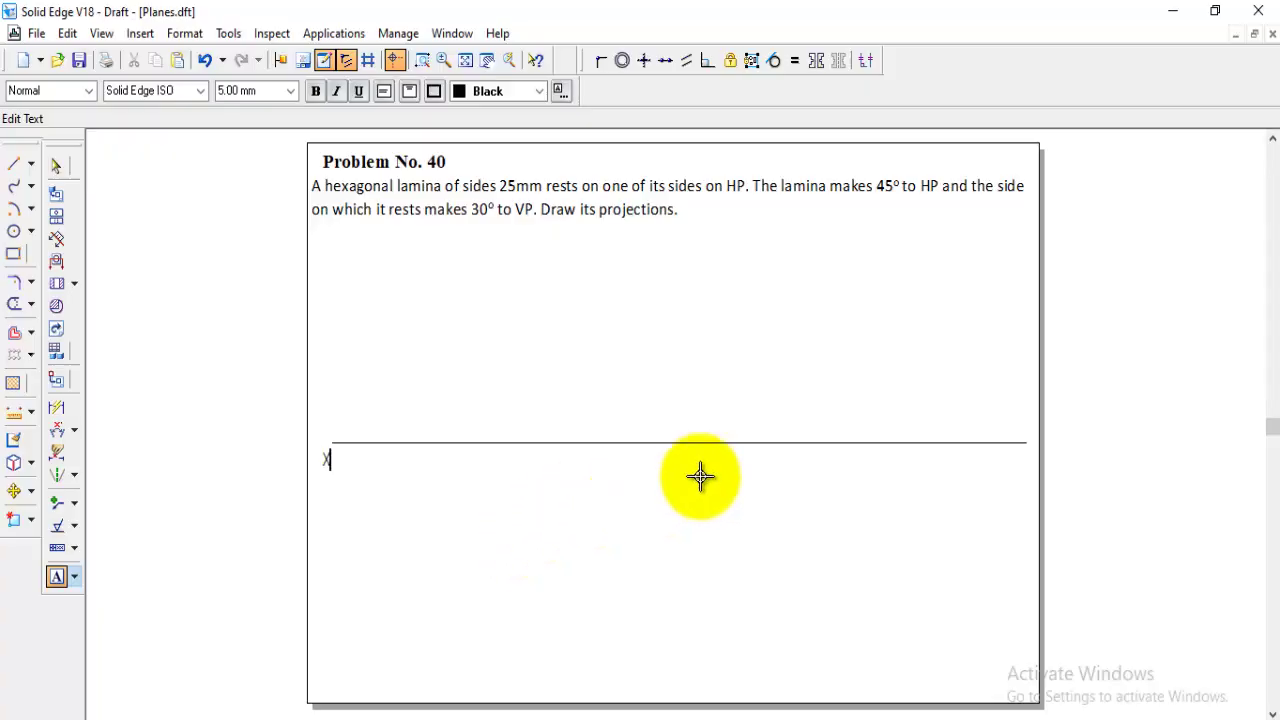
left_click(1022, 458)
type("Y")
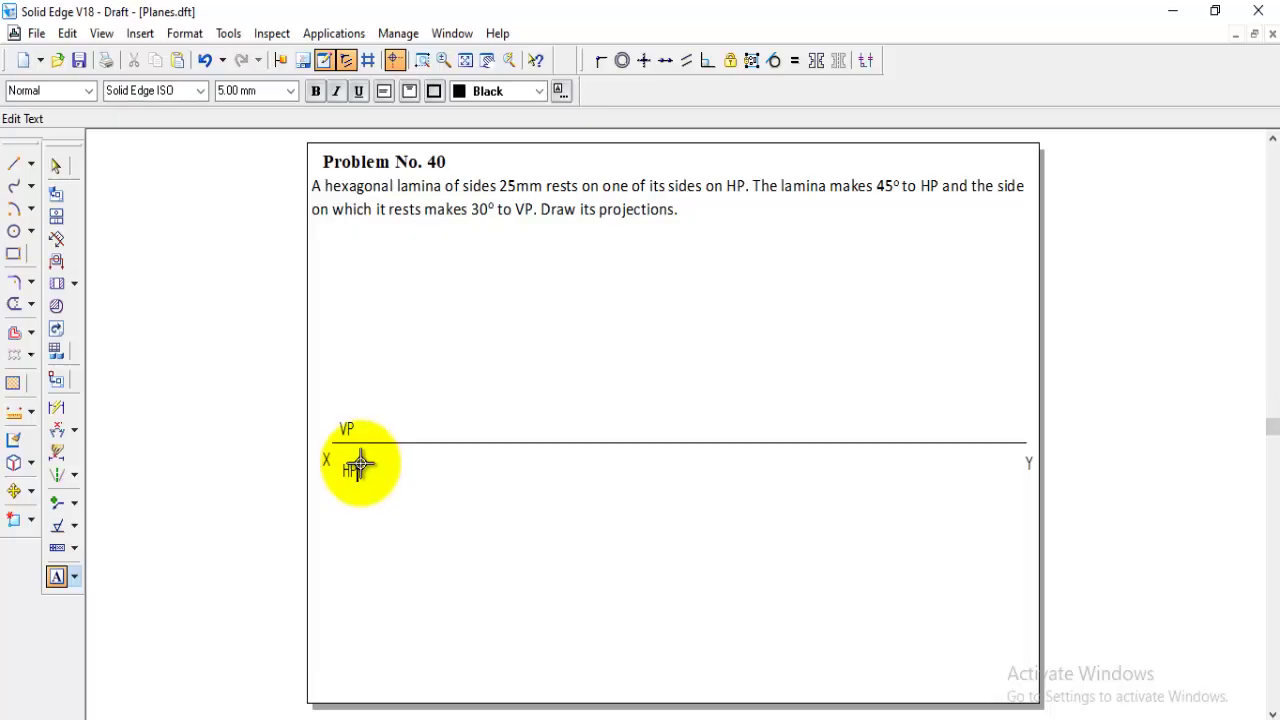
- Set the Line tool's style to Visible
left_click(14, 165)
left_click(96, 92)
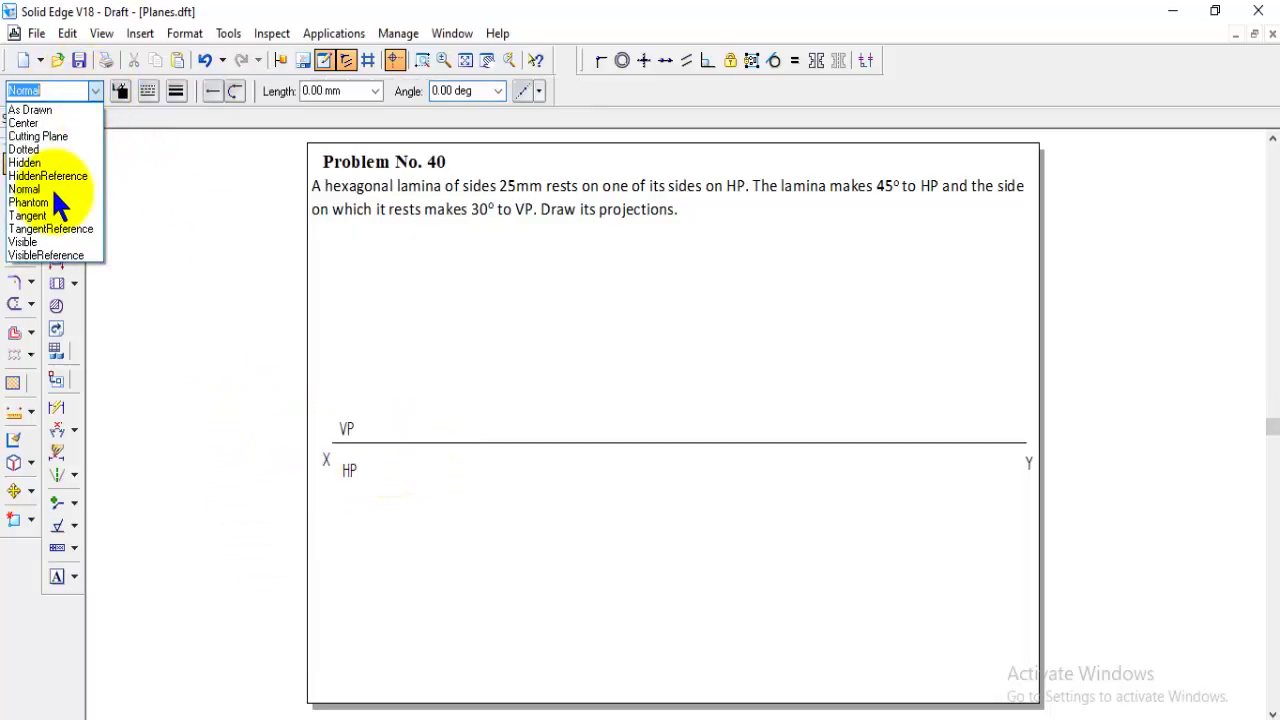
left_click(38, 234)
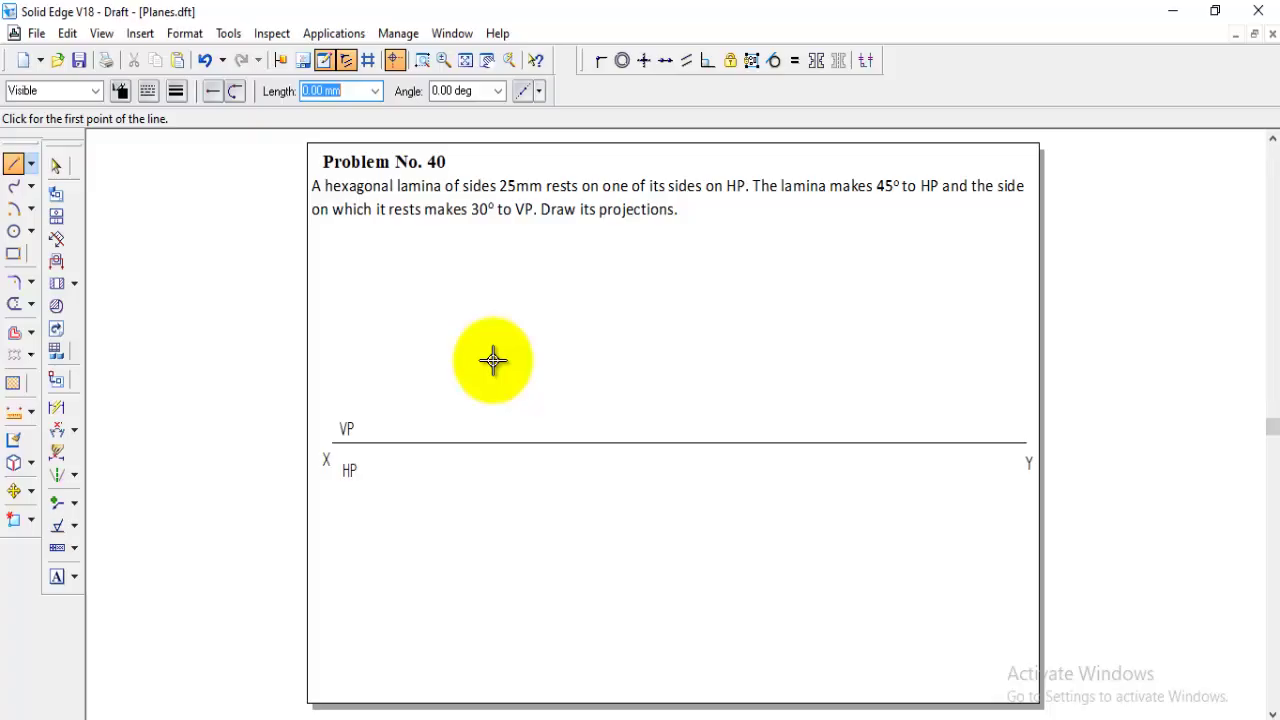
- Run the nSidePolygon.exe macro from the bin folder
left_click(334, 36)
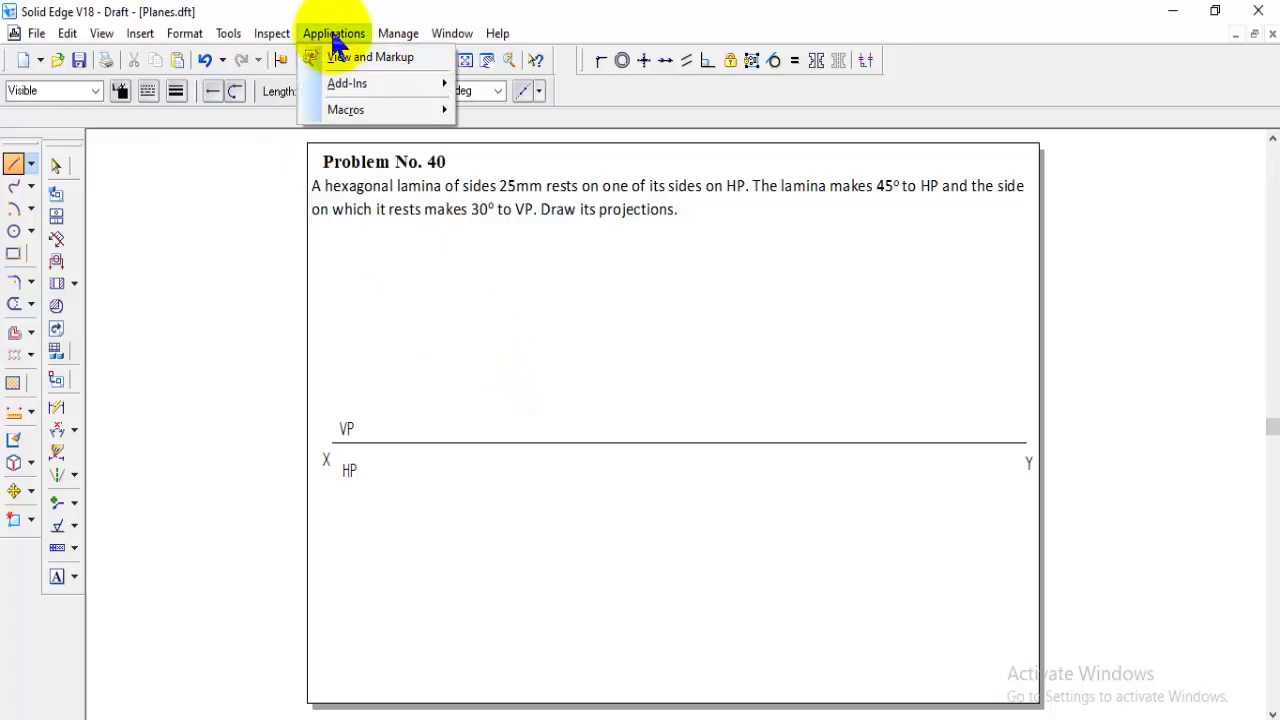
mouse_move(400, 110)
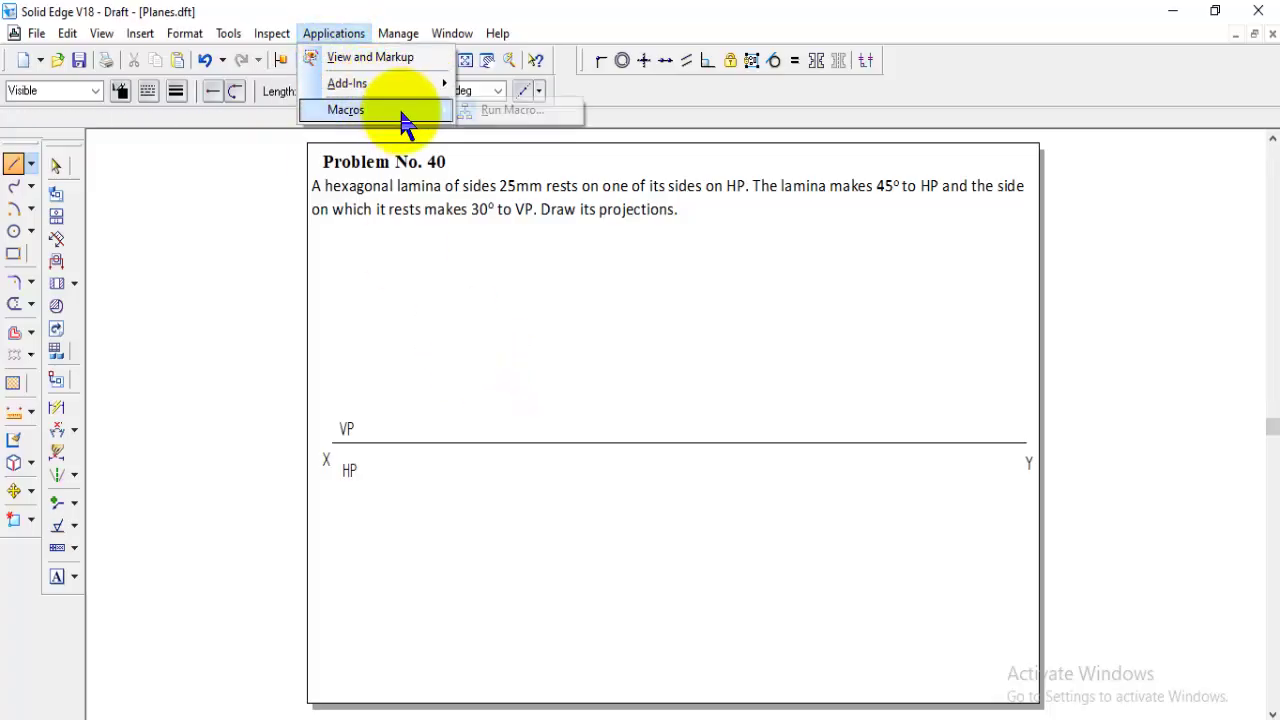
left_click(512, 112)
scroll(520, 360, "down", 1)
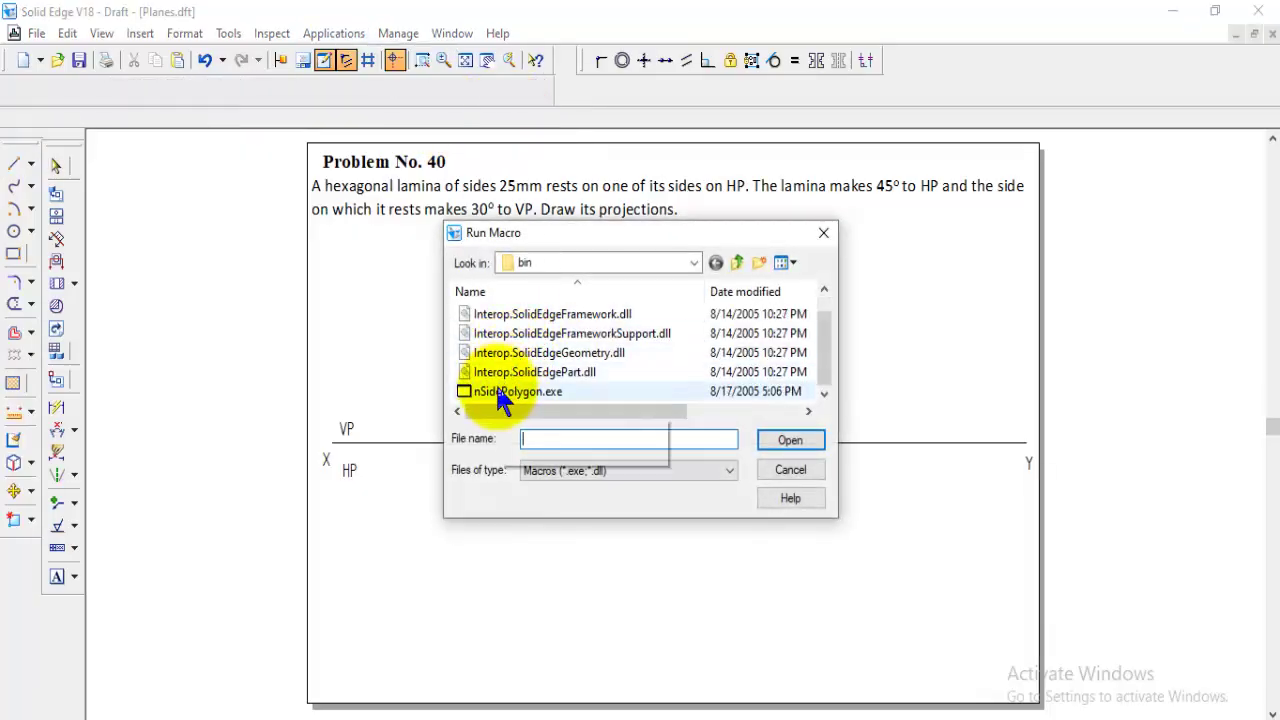
left_click(500, 395)
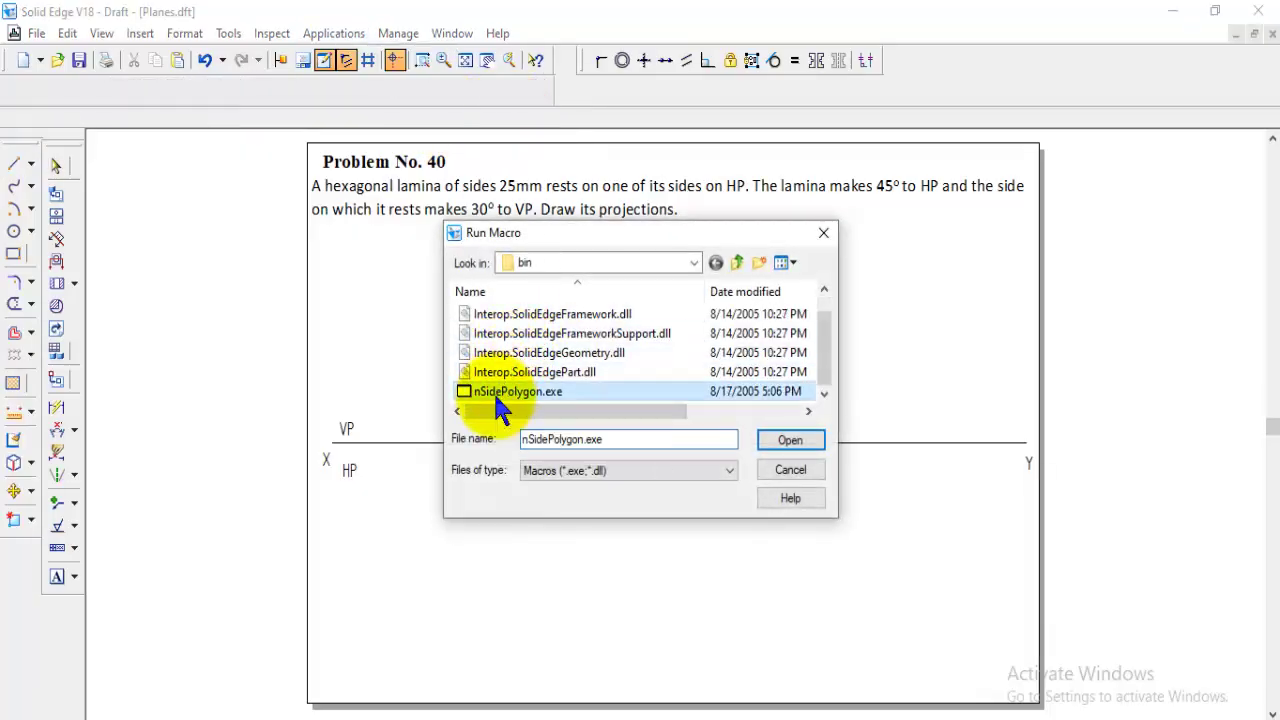
left_click(790, 440)
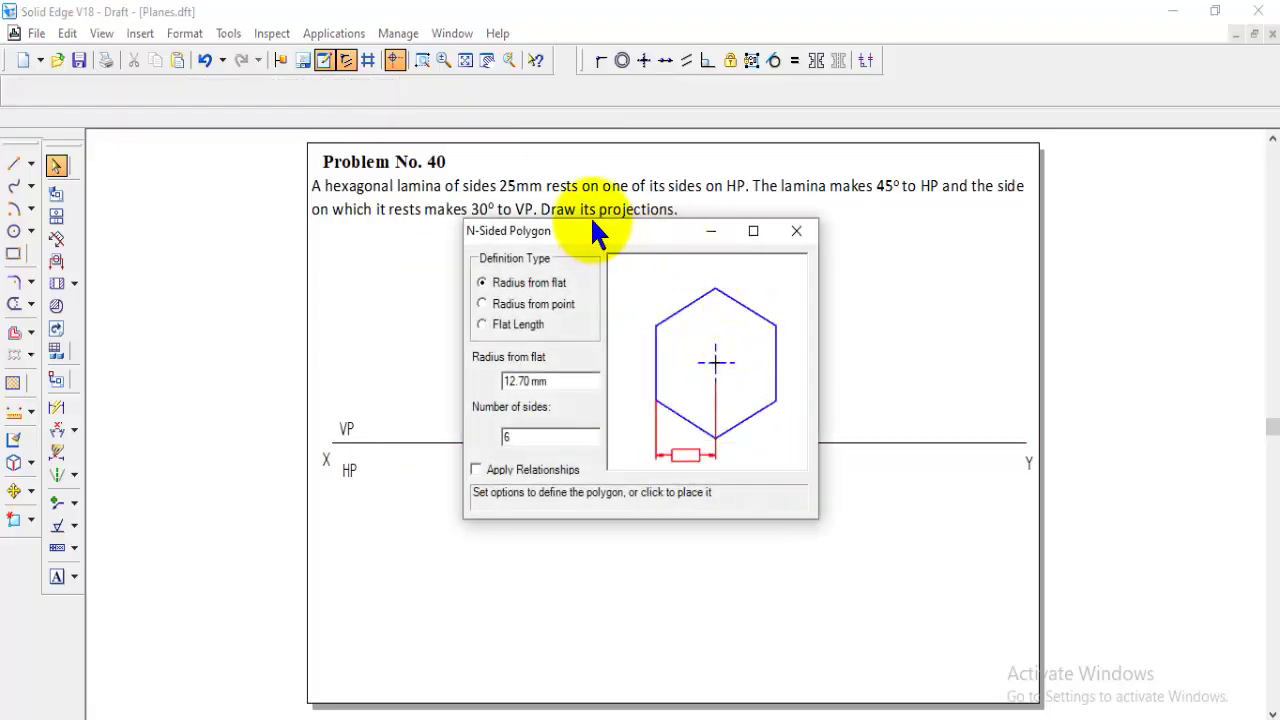
- Place a six-sided polygon defined by a flat length of 25 mm below the reference line near the HP label, with two sides vertical
left_click_drag(594, 226, 586, 210)
left_click(473, 309)
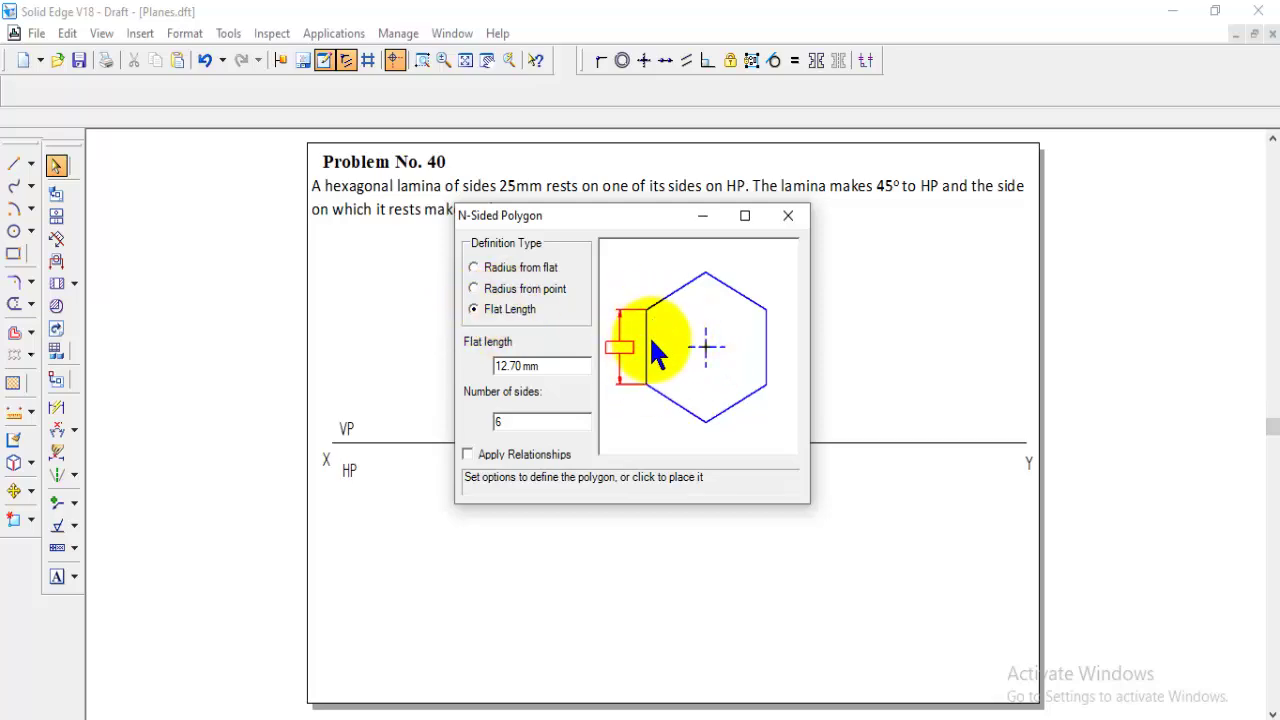
left_click_drag(563, 366, 471, 371)
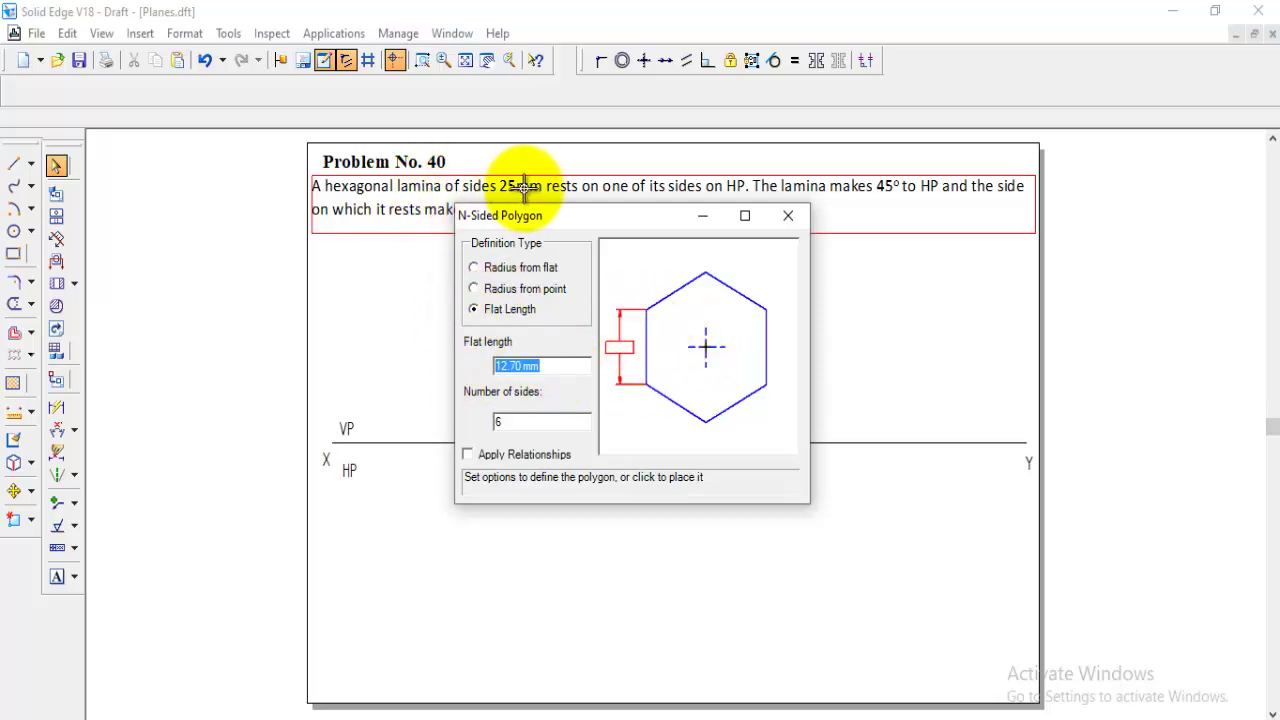
type("25")
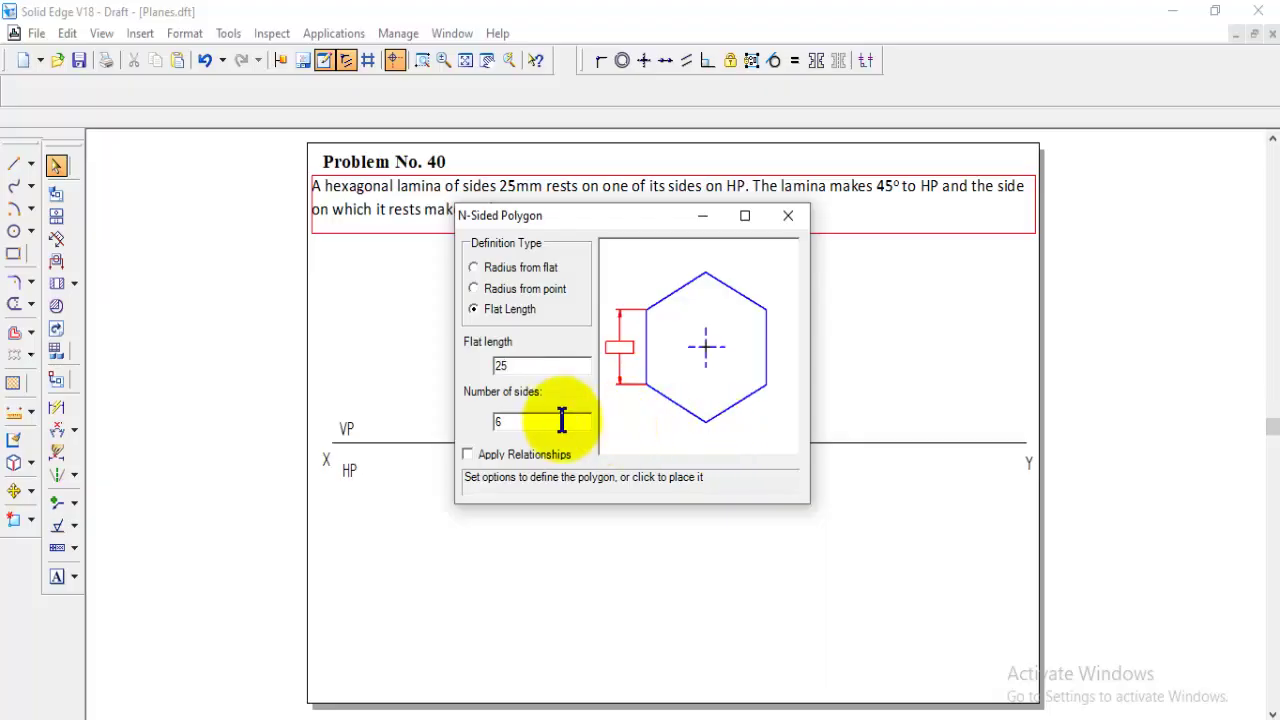
left_click_drag(596, 228, 639, 237)
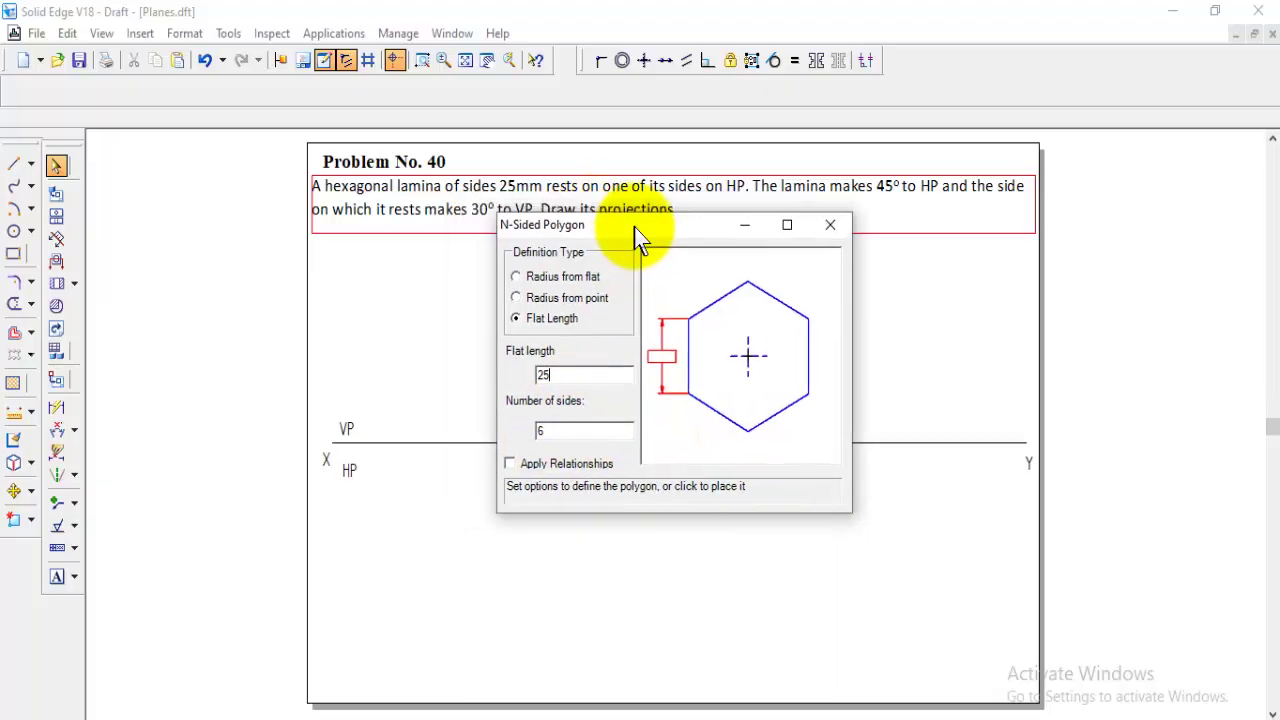
left_click(449, 552)
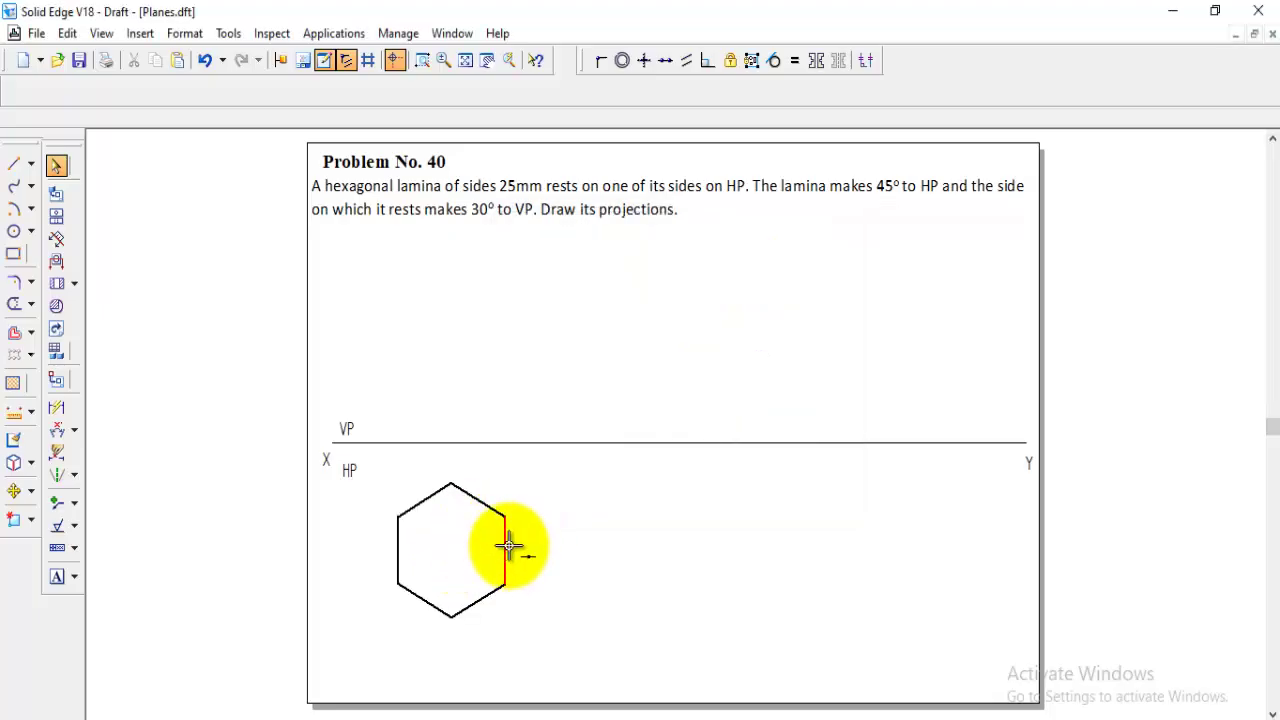
key("Escape")
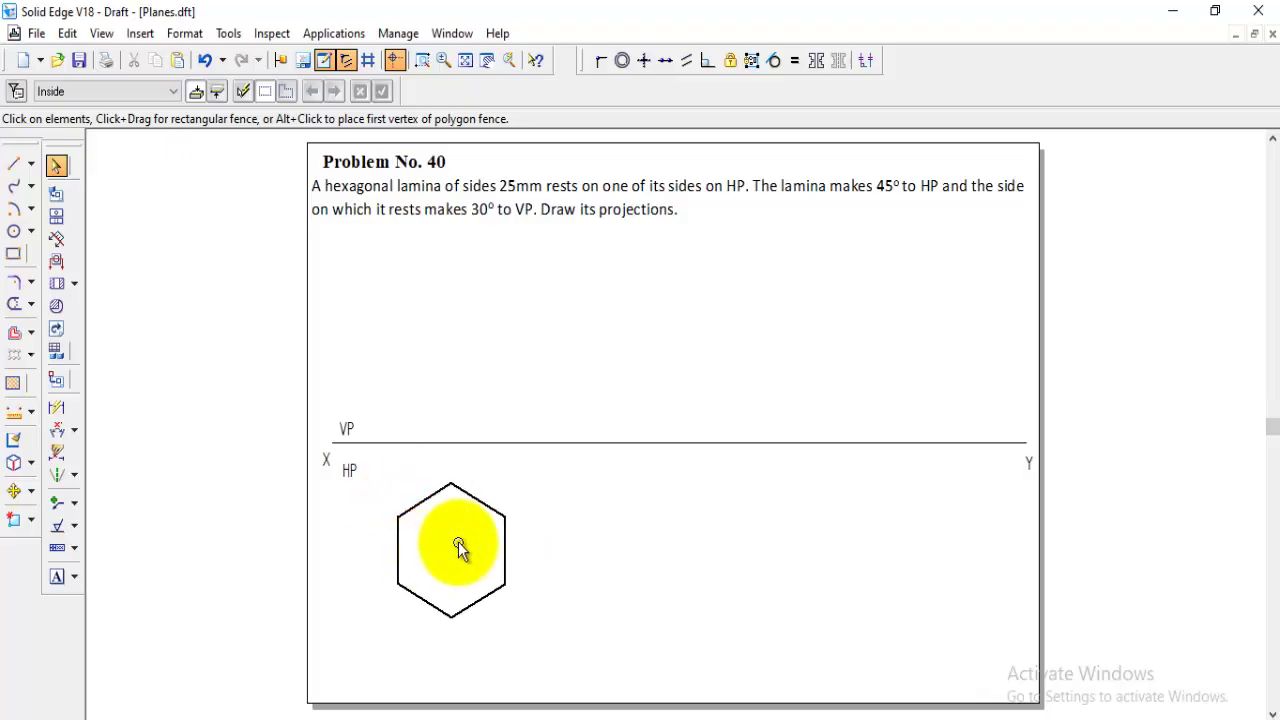
- Draw three connected 25 mm sides of a second hexagon beside the first: a horizontal base, one at 60°, and one slanting back above it
left_click(13, 163)
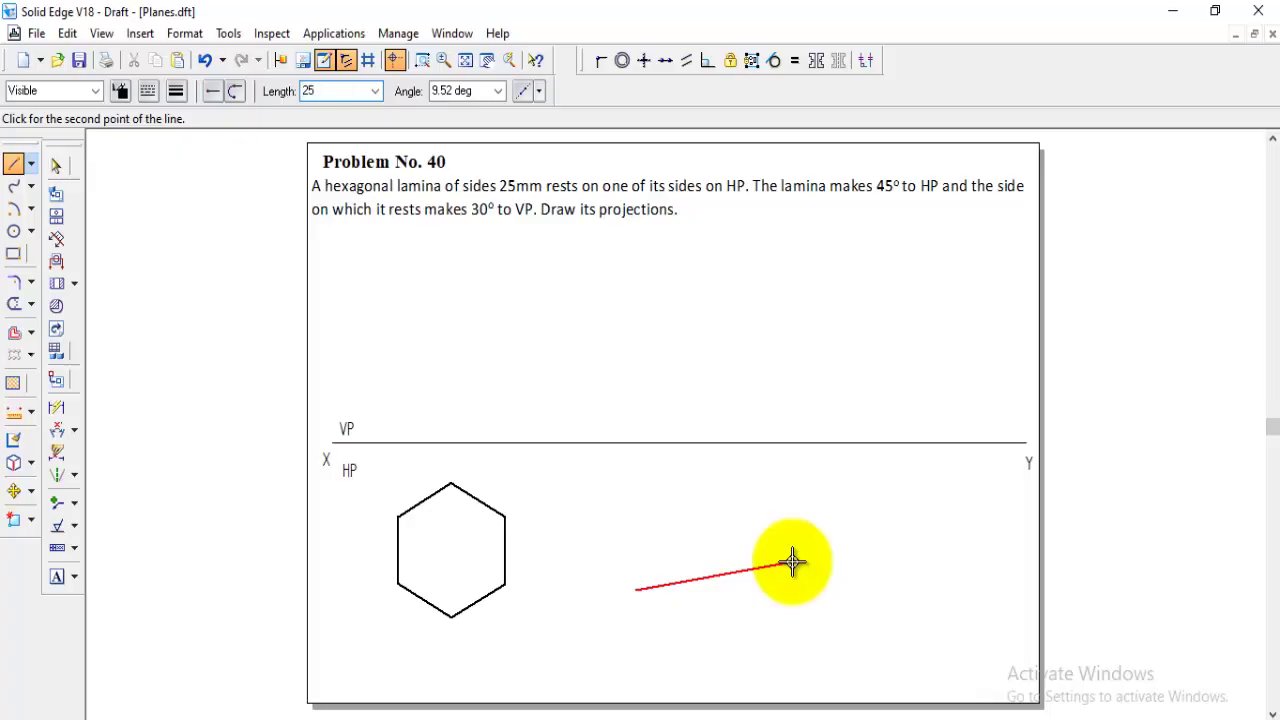
key("Tab")
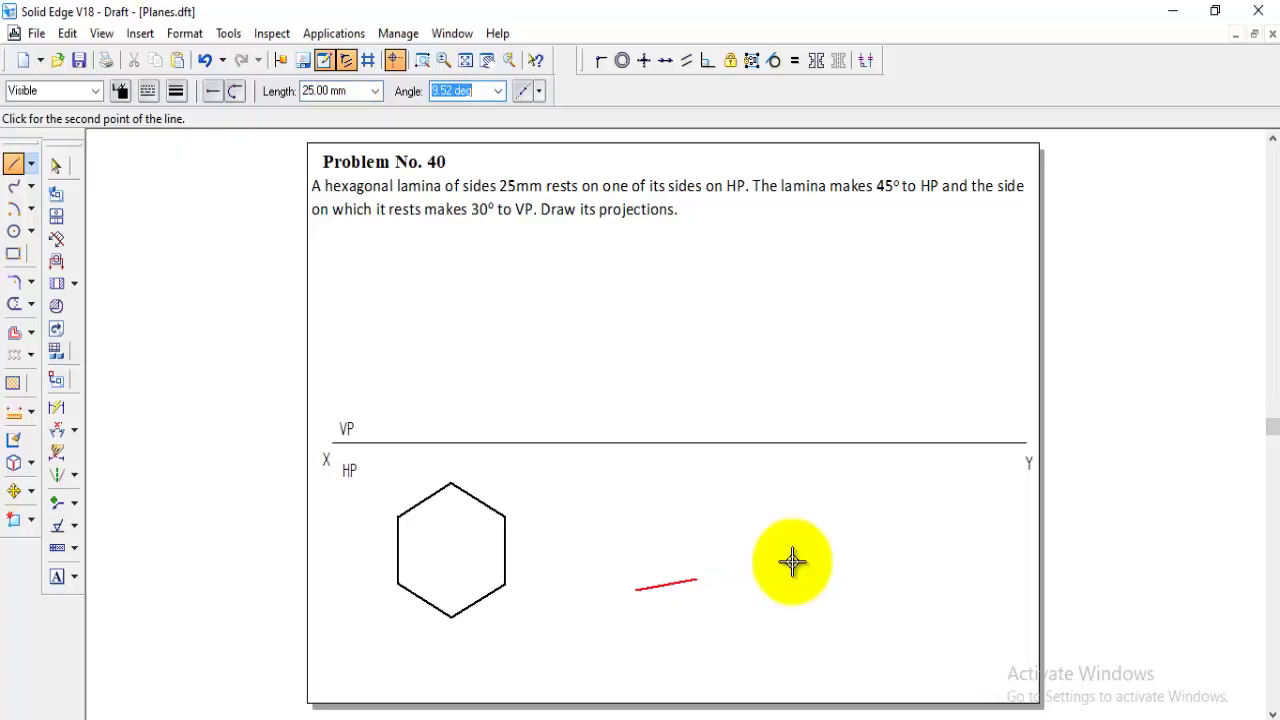
key("Return")
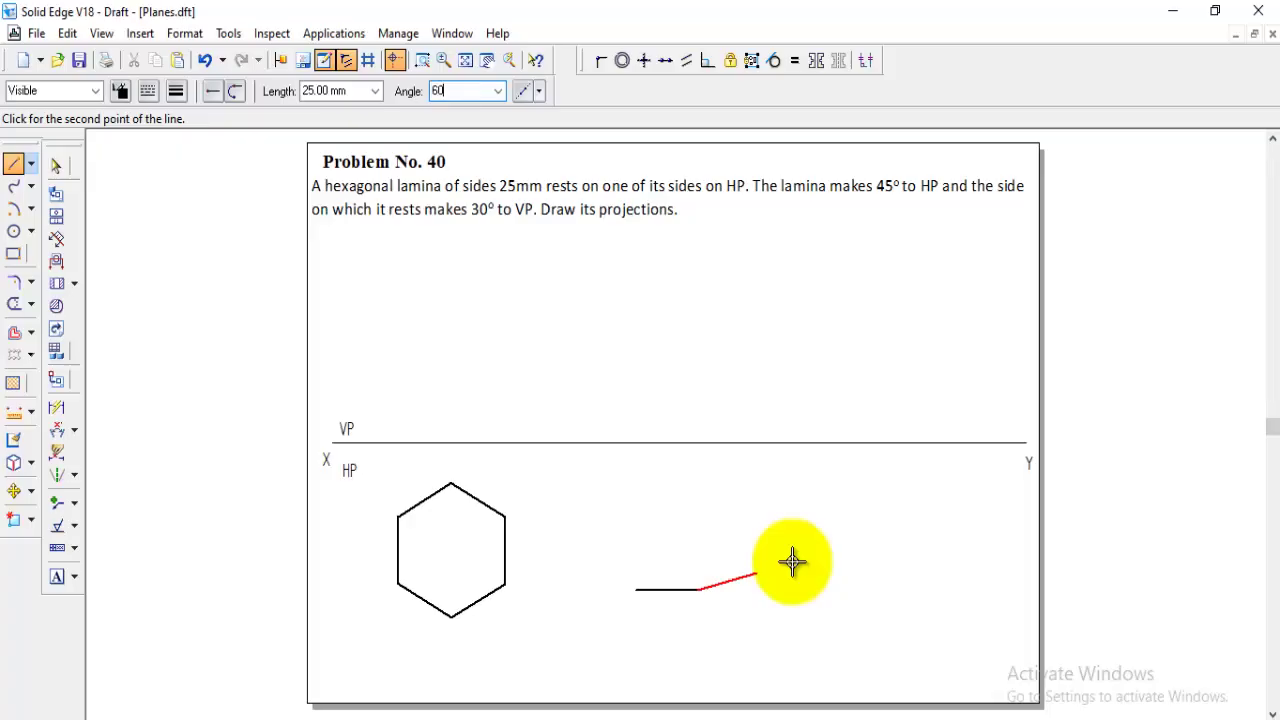
type("60")
key("Return")
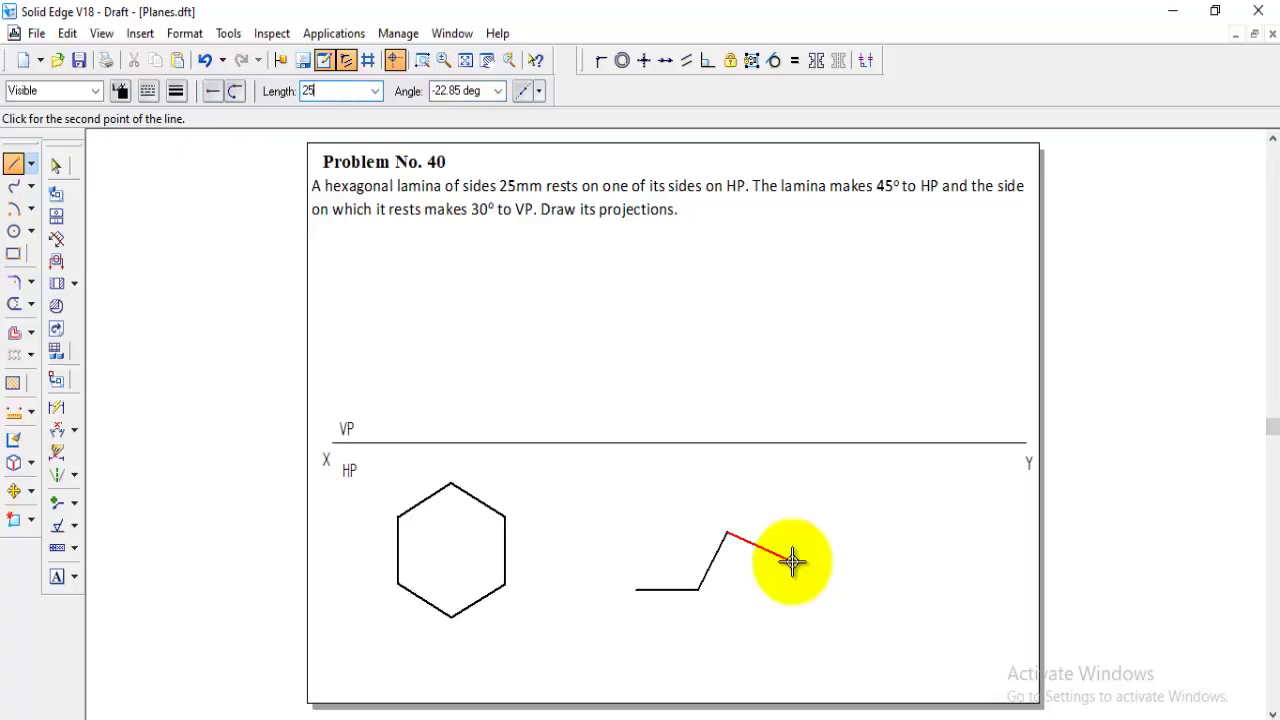
key("Tab")
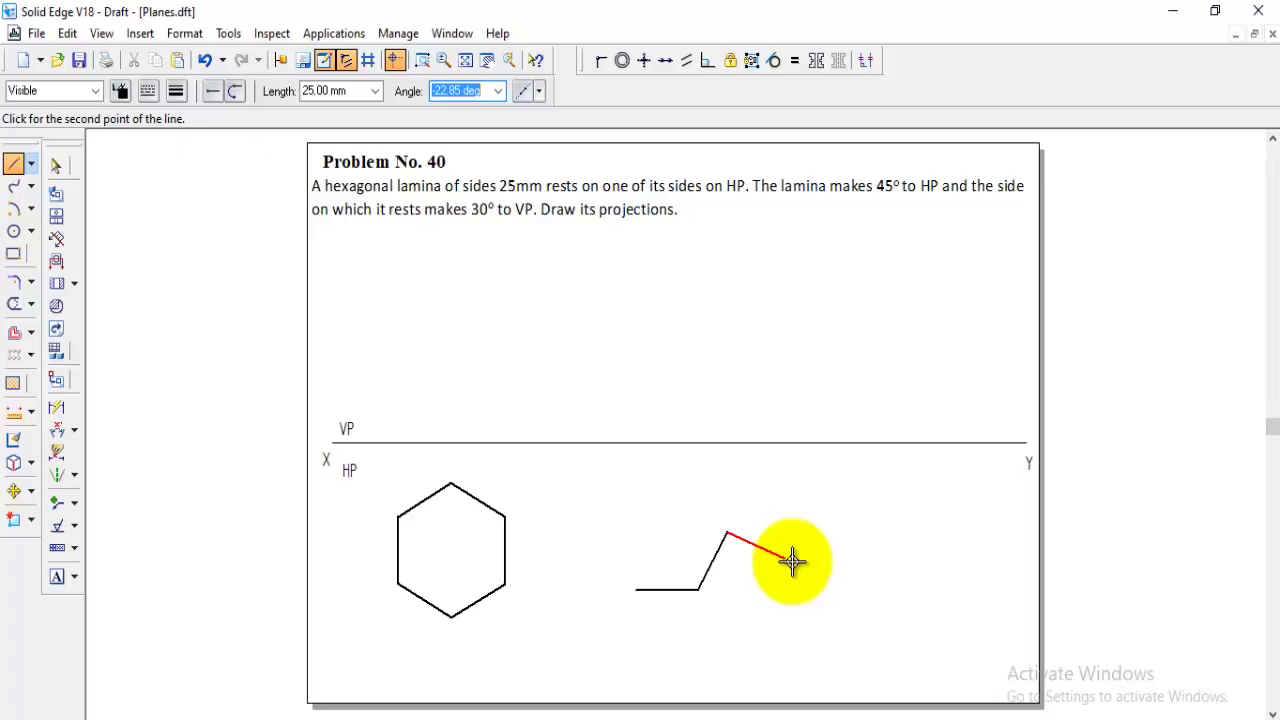
key("Return")
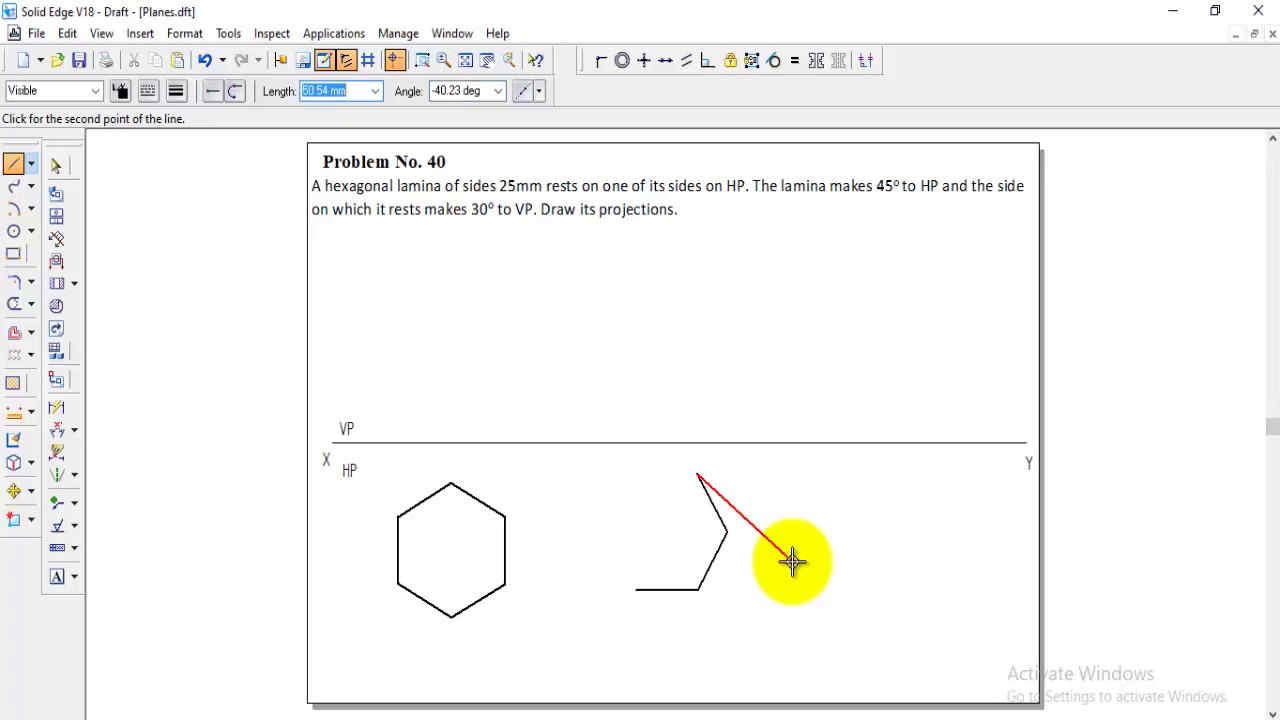
- Complete the second hexagon with three more connected 25 mm lines at 180°, -120° and -60°
type("25")
key("Tab")
type("18")
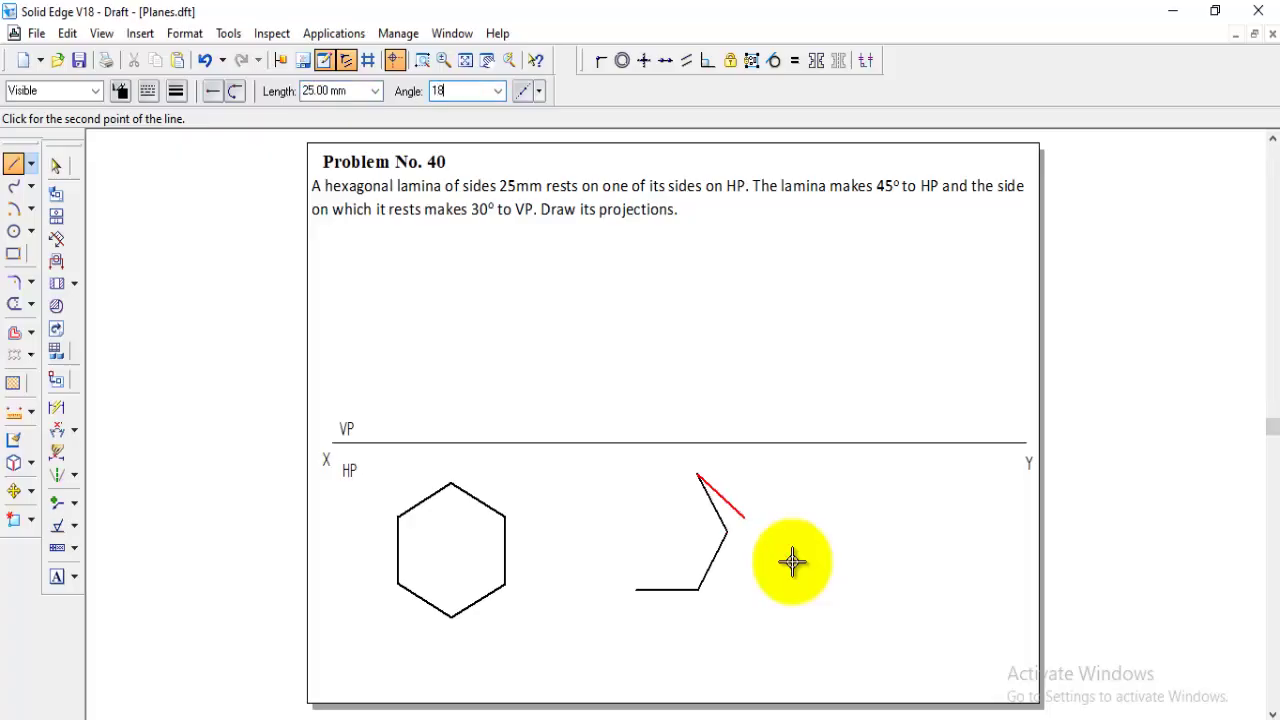
type("0")
key("Return")
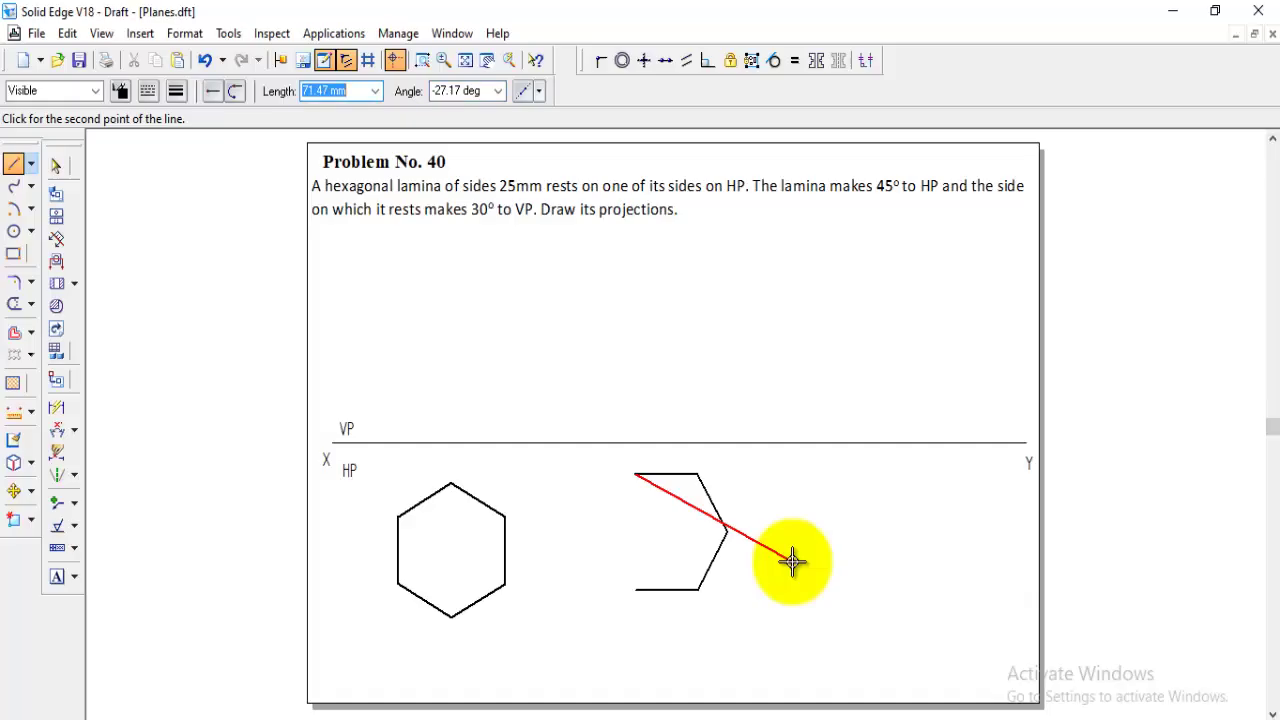
type("25")
key("Tab")
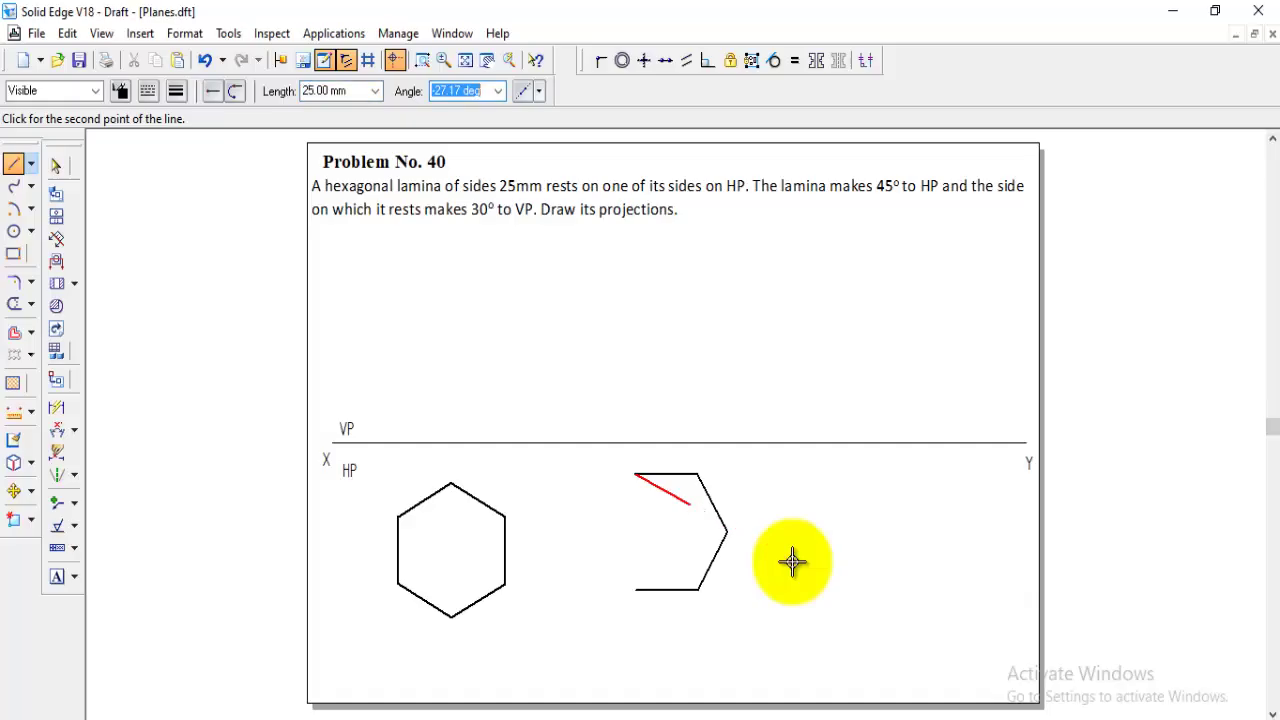
type("-120")
key("Return")
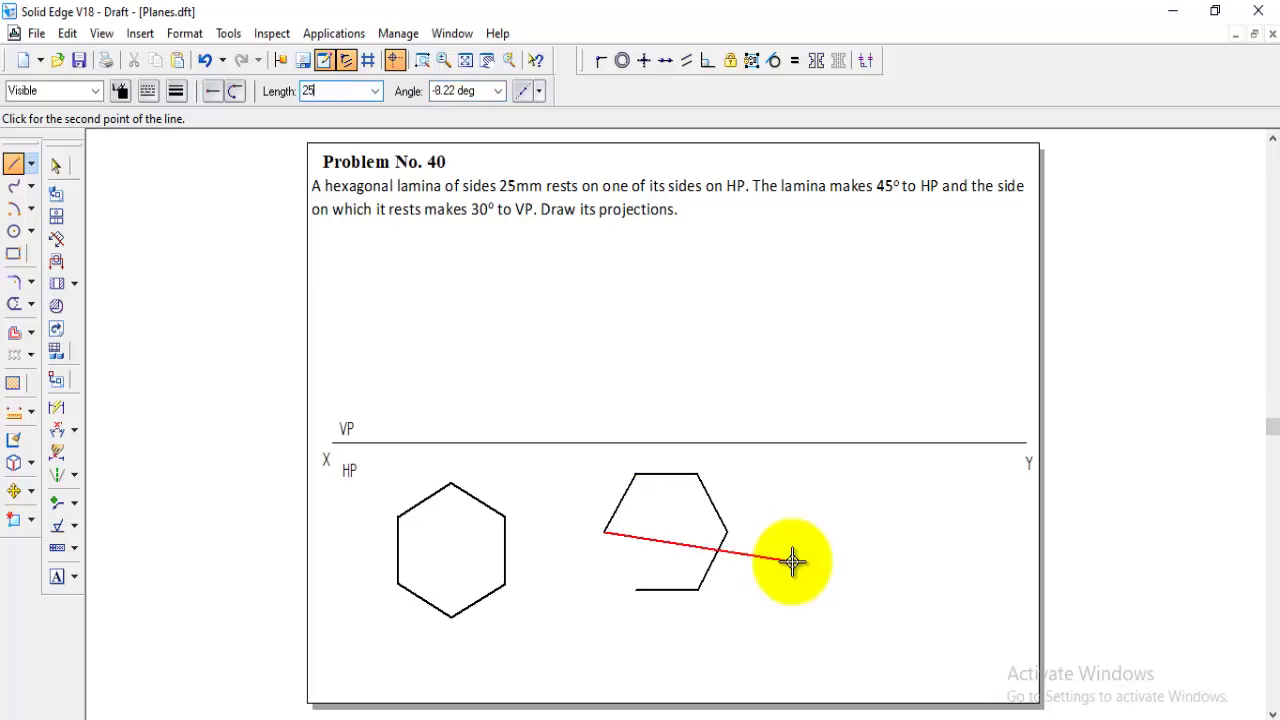
key("Tab")
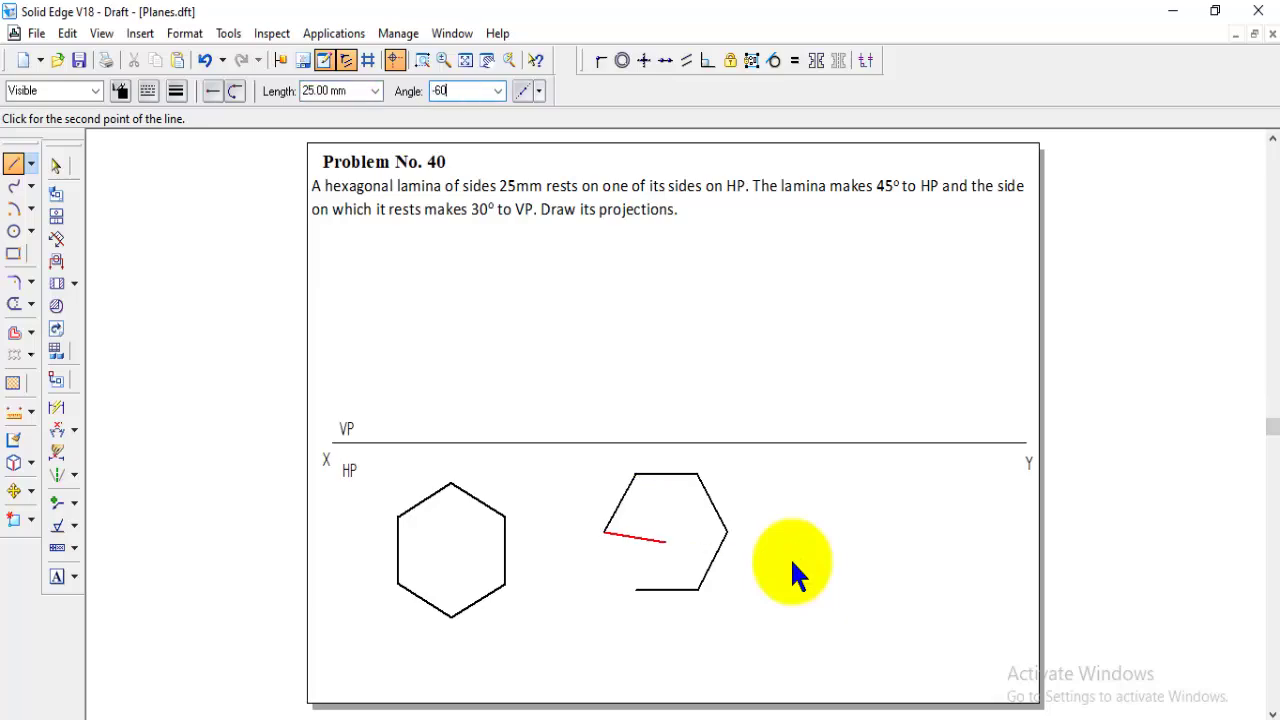
key("Return")
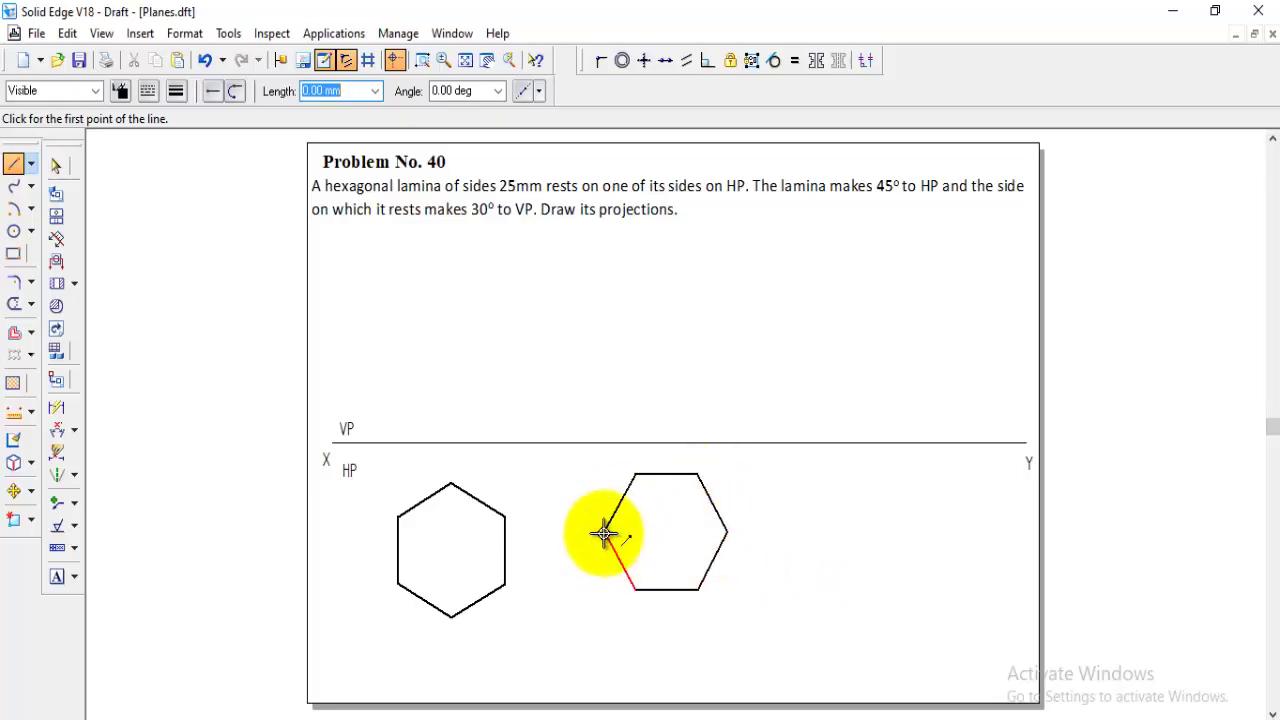
- Rotate the second hexagon about its leftmost vertex until two of its sides are vertical
left_click(31, 492)
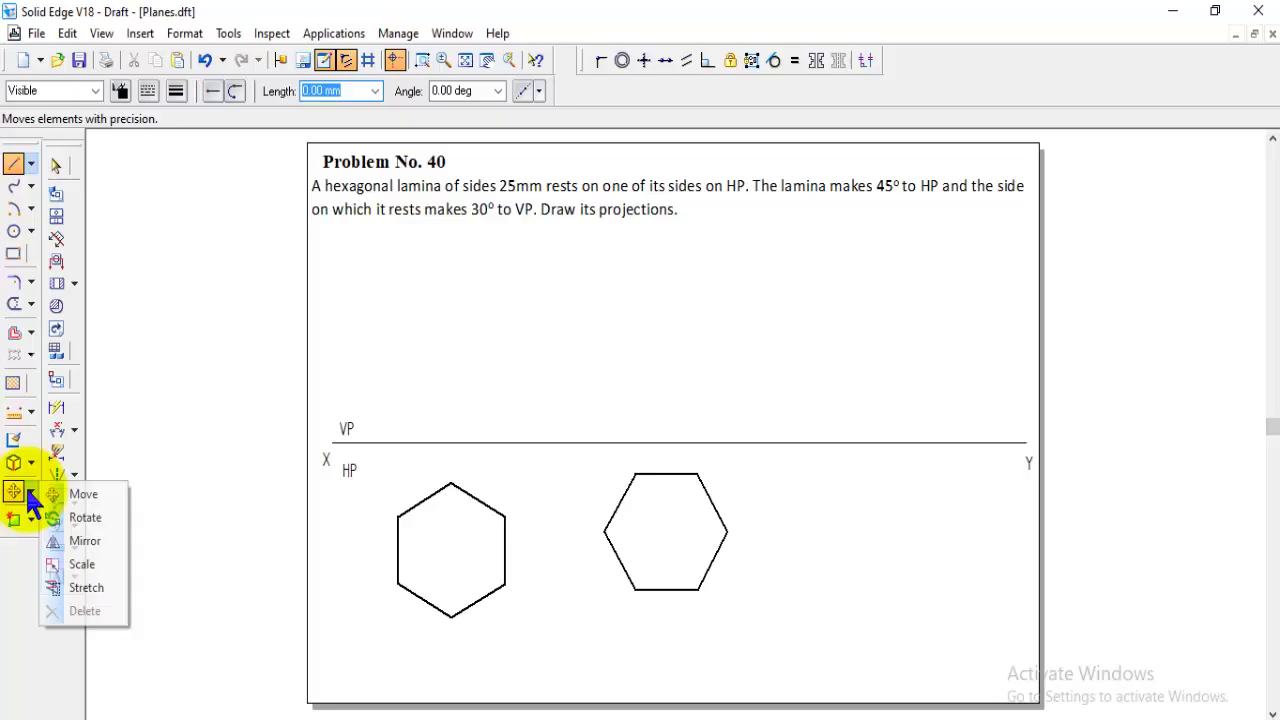
left_click(86, 518)
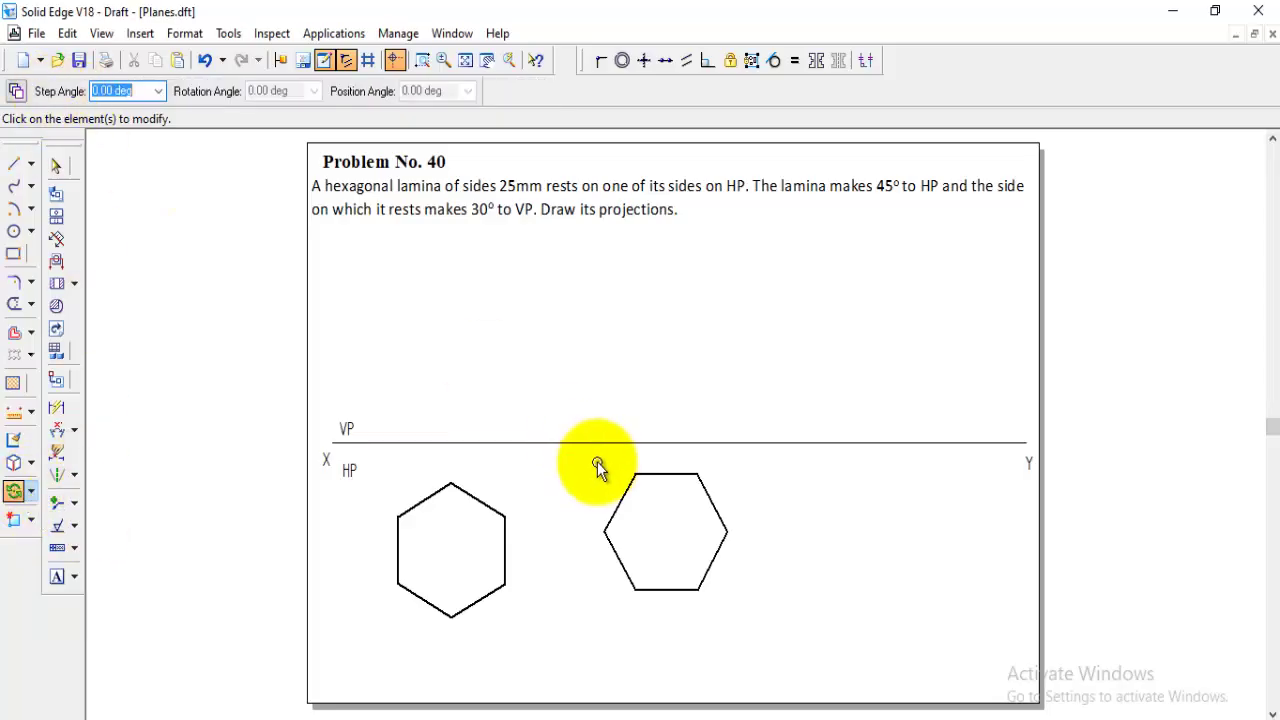
left_click_drag(593, 458, 794, 648)
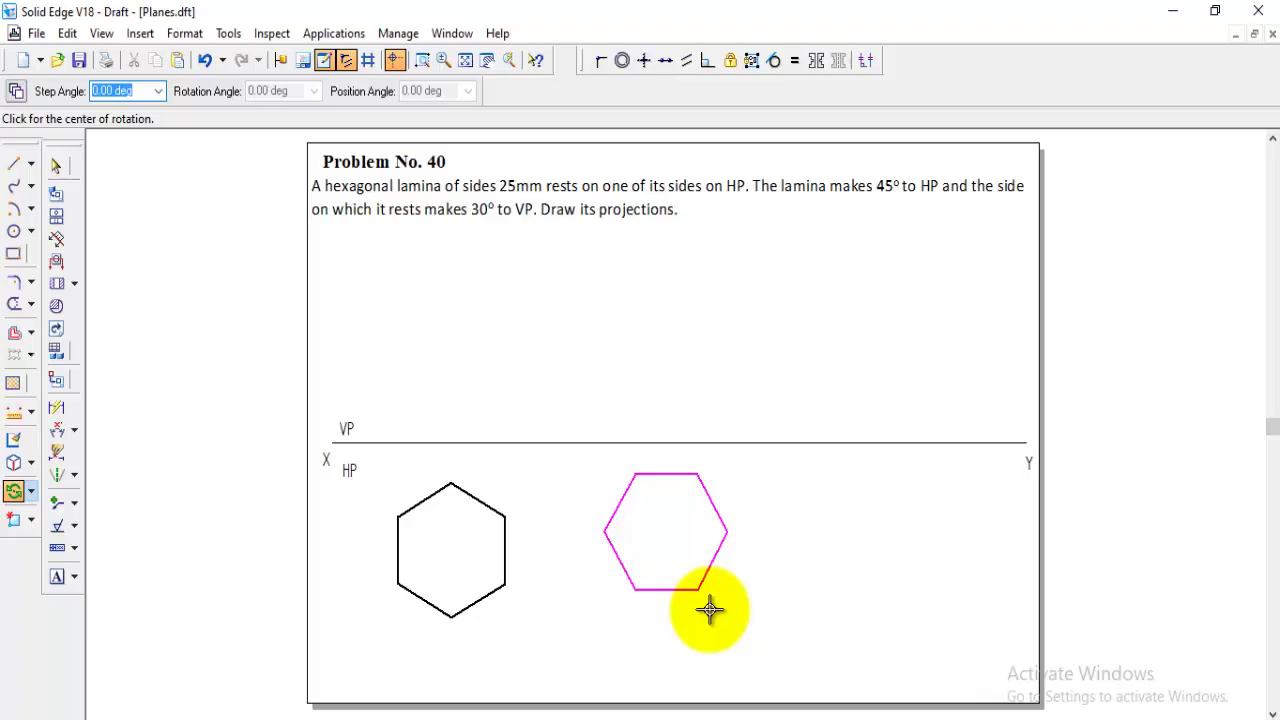
left_click(606, 531)
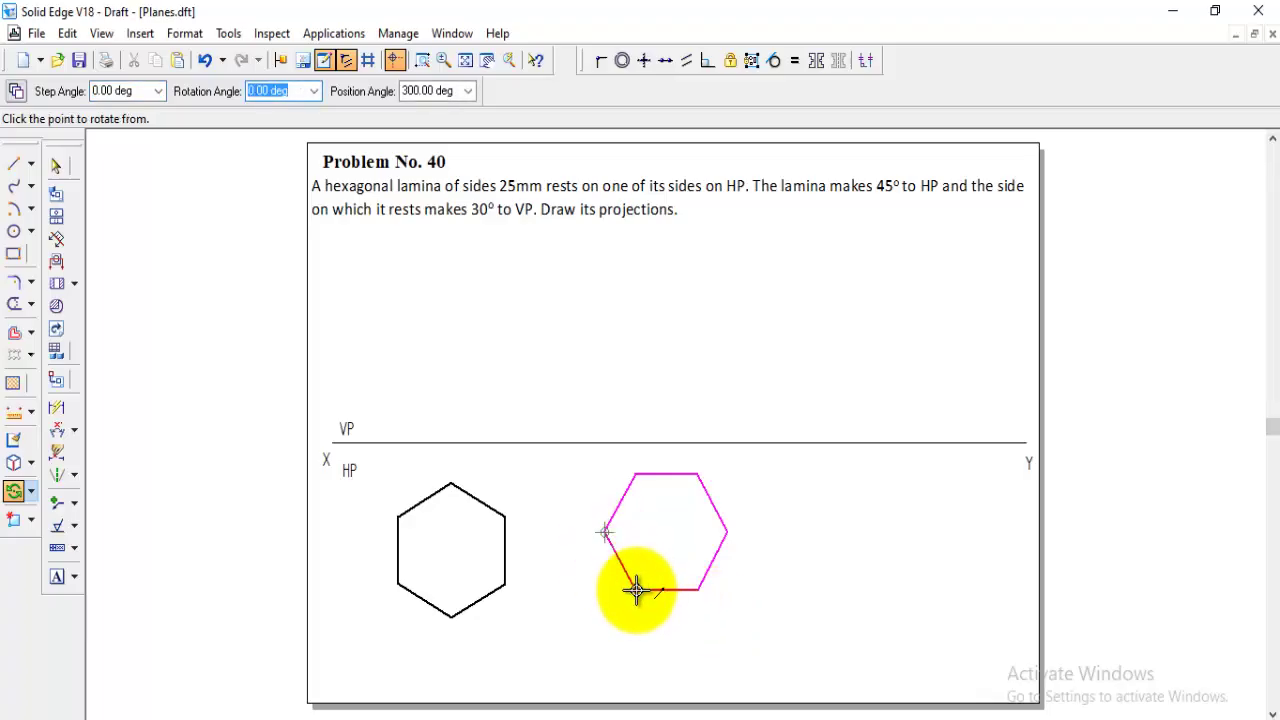
left_click(636, 589)
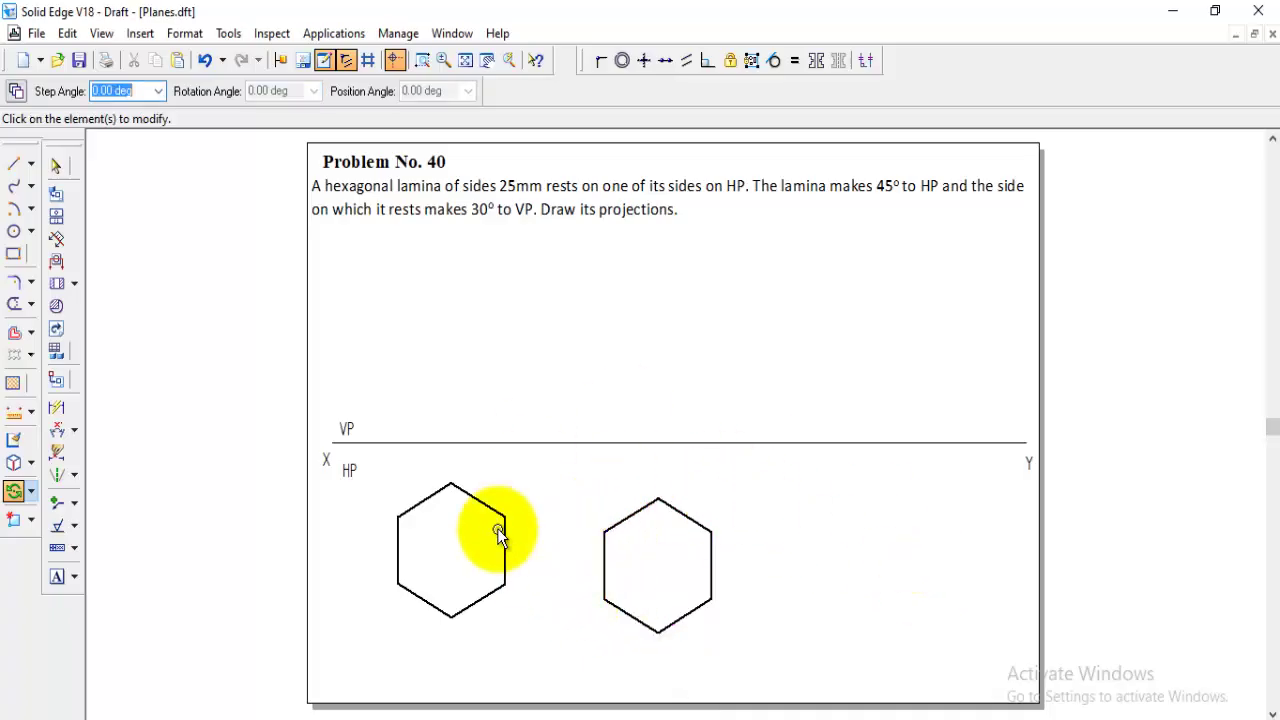
- Delete the entire second hexagon, keeping only the first one below the reference line
left_click(56, 165)
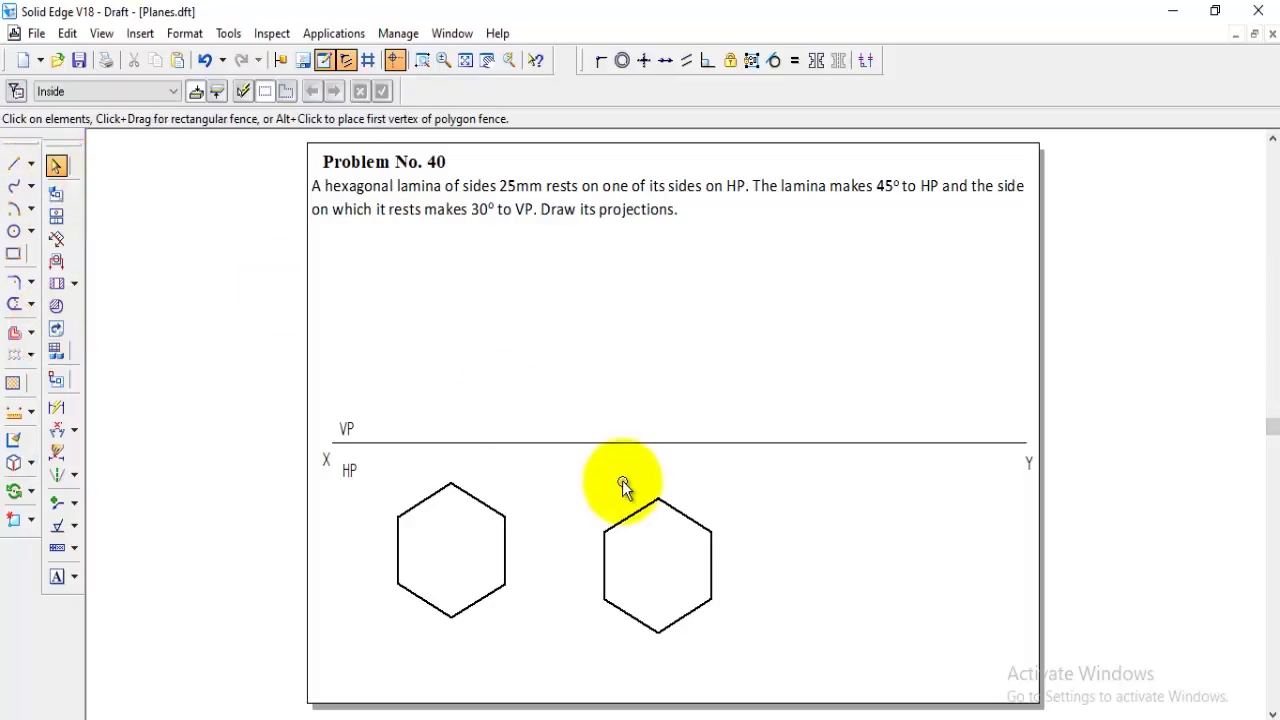
left_click_drag(570, 464, 766, 678)
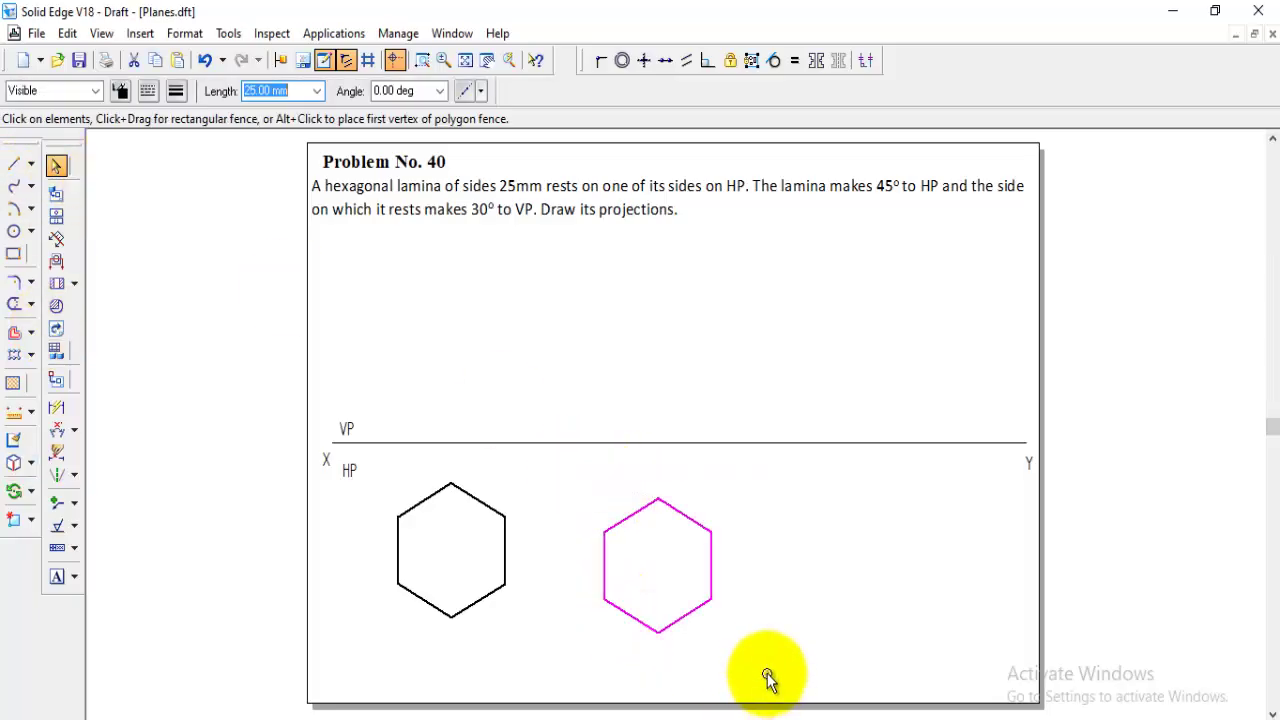
key("Delete")
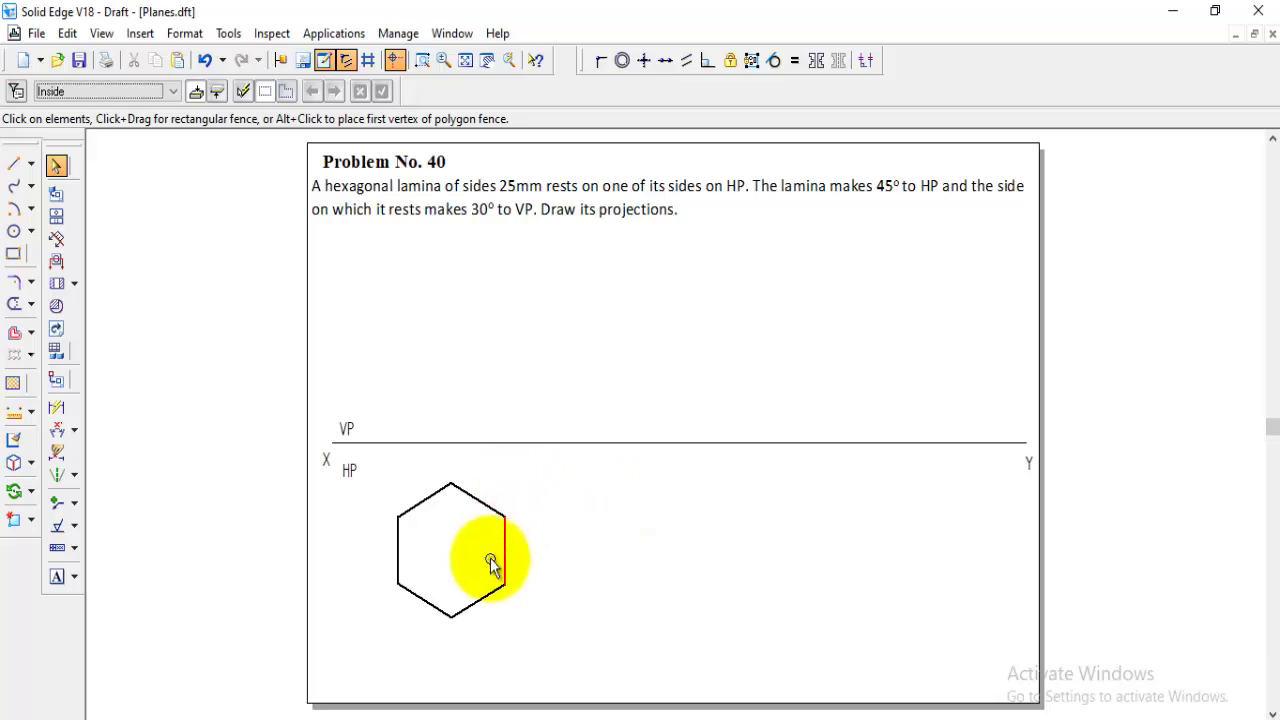
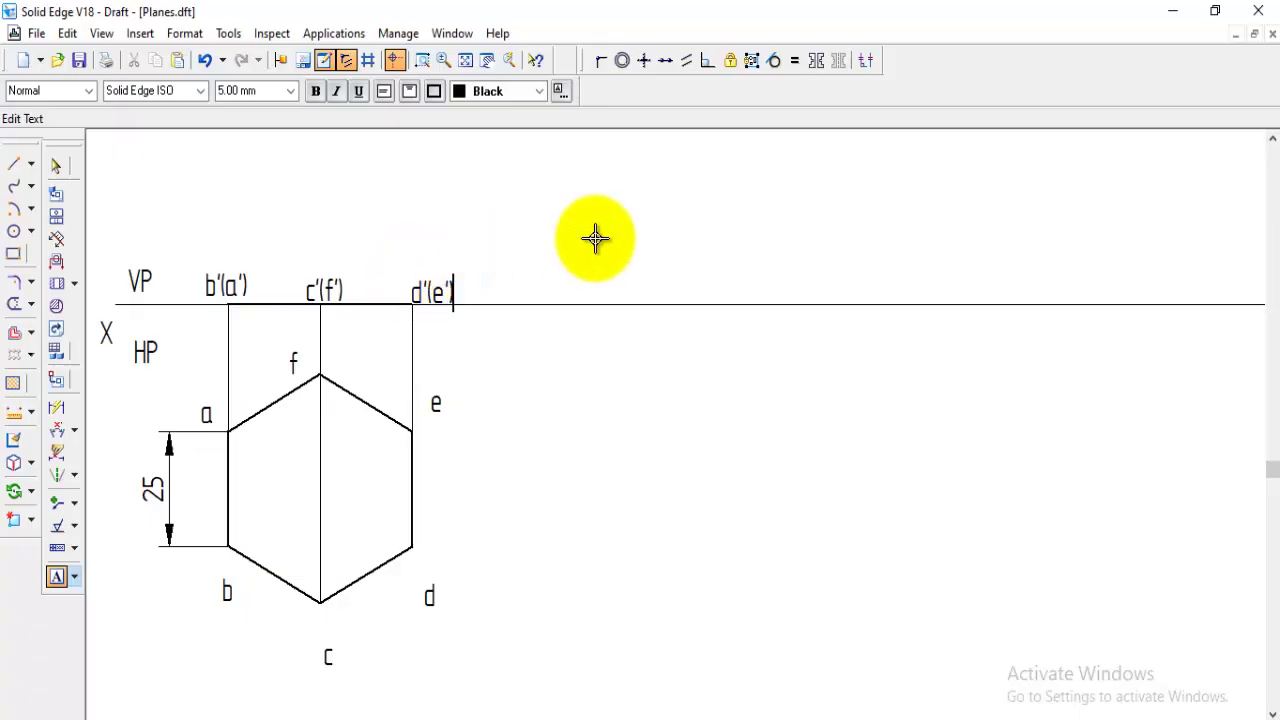
- Dimension the length of the front view line from b'(a') to d'(e'), placing the dimension above it
left_click(14, 165)
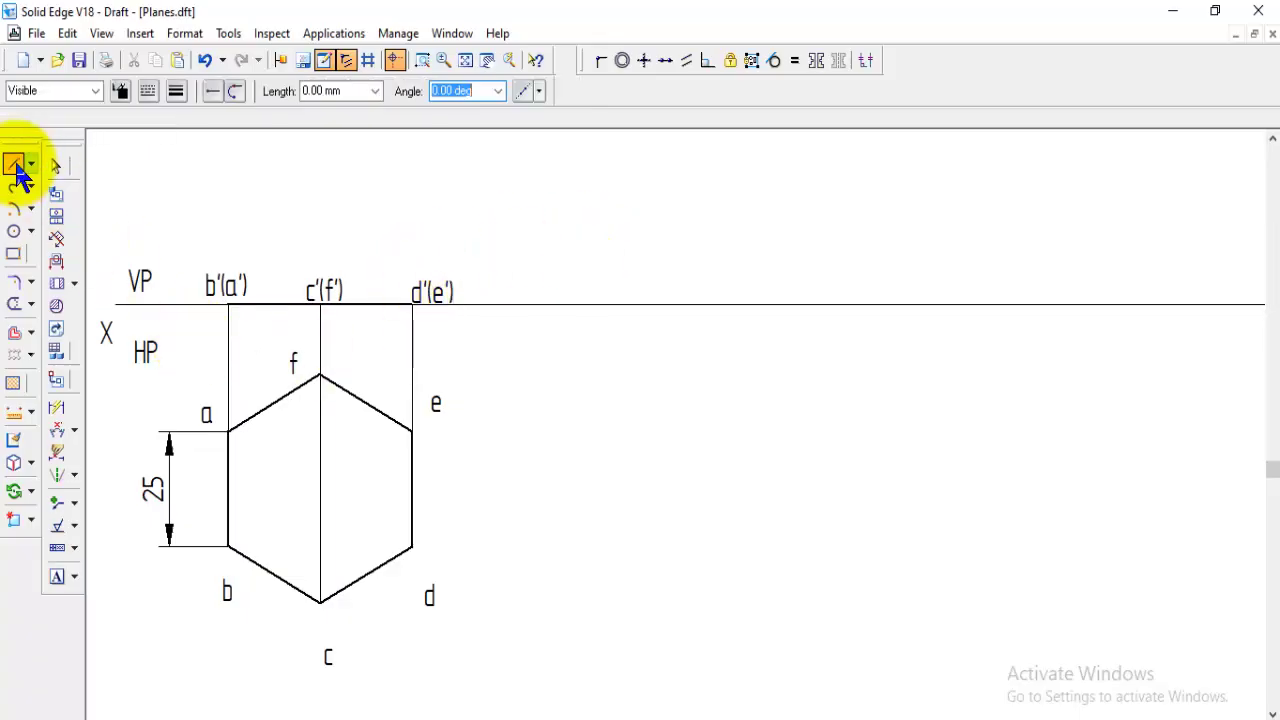
left_click(56, 408)
left_click(287, 305)
left_click(297, 232)
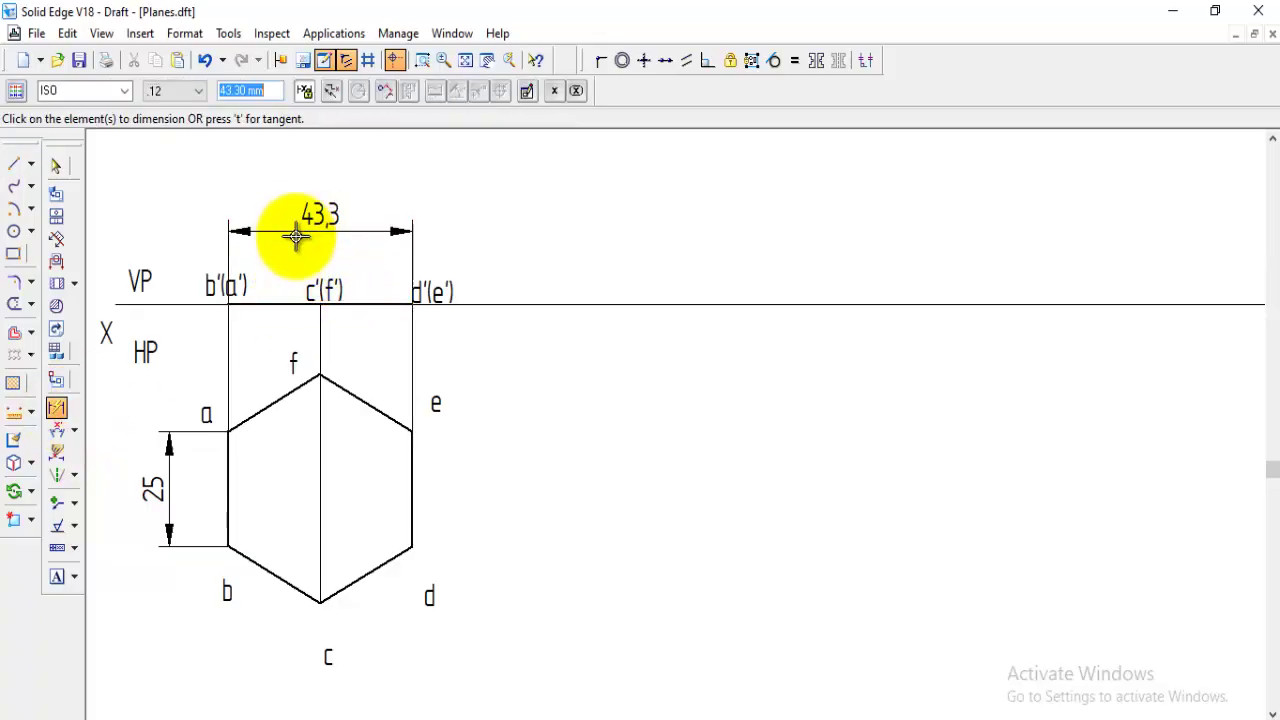
- Draw a 43.3 mm line at 45° rising from the reference line, beyond the d'(e') label
left_click(14, 165)
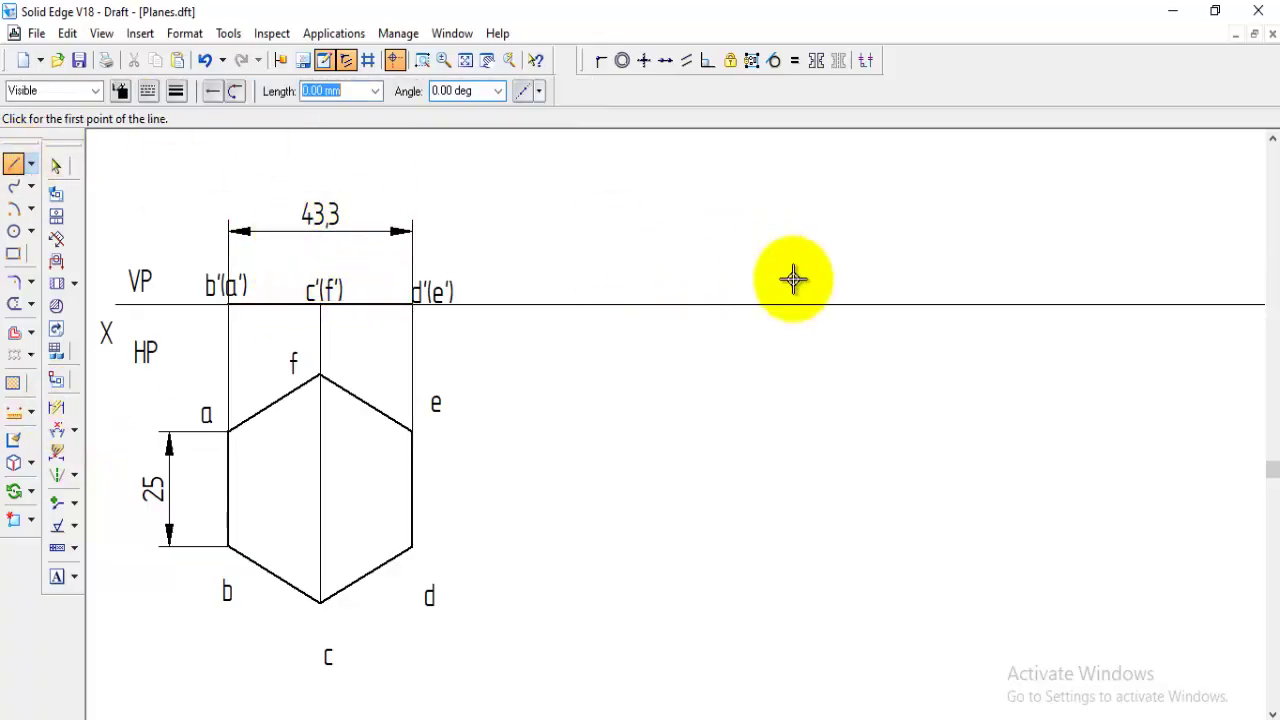
scroll(826, 300, "up", 1)
scroll(826, 300, "up", 5)
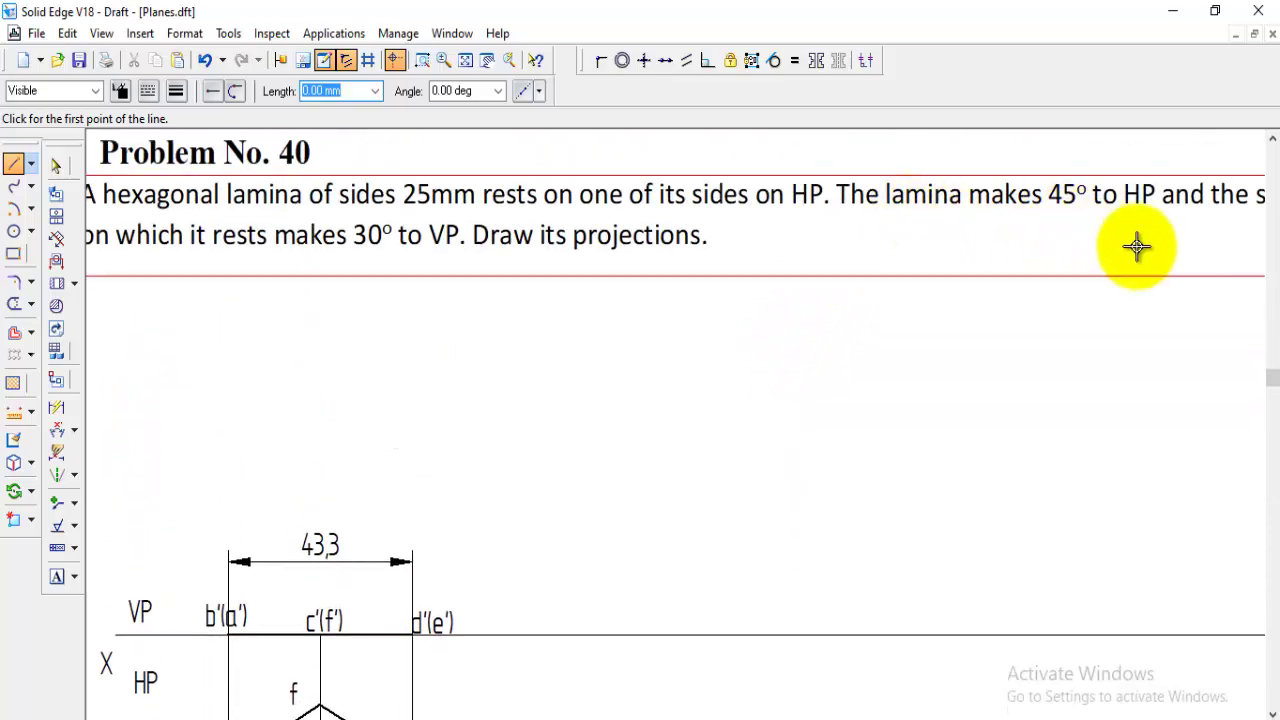
scroll(668, 543, "down", 1)
scroll(668, 543, "down", 2)
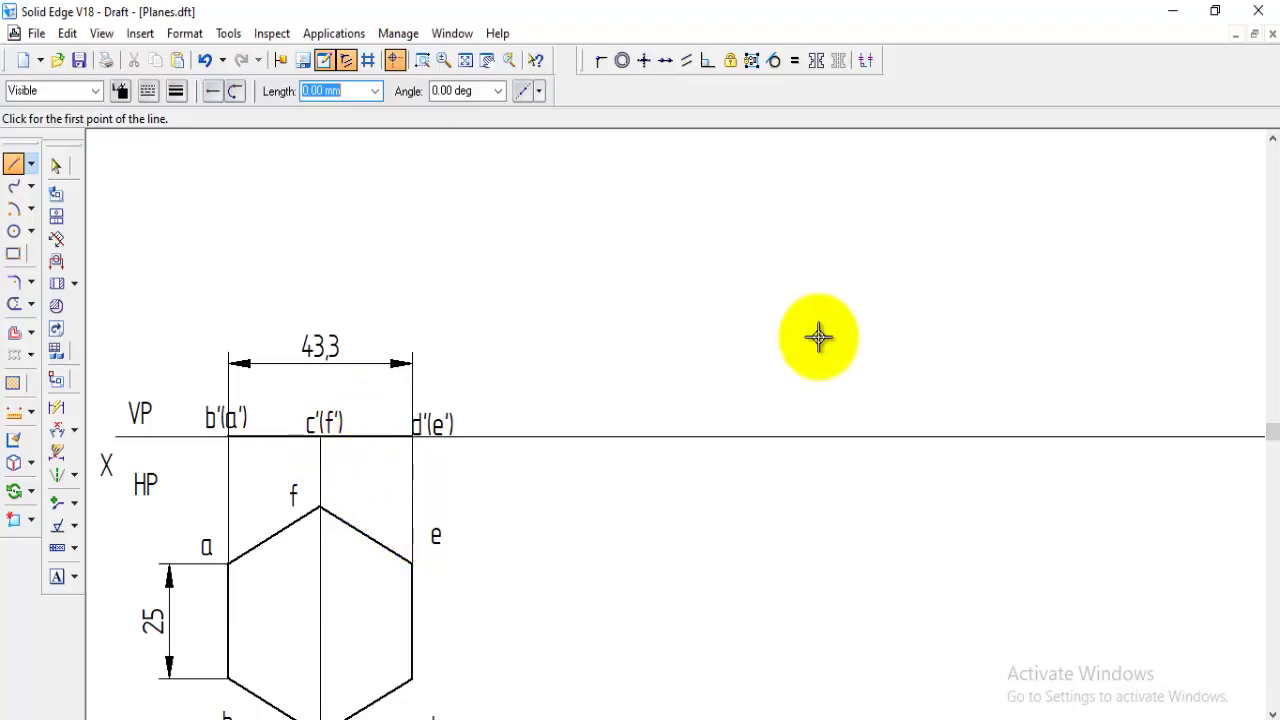
scroll(671, 363, "down", 1)
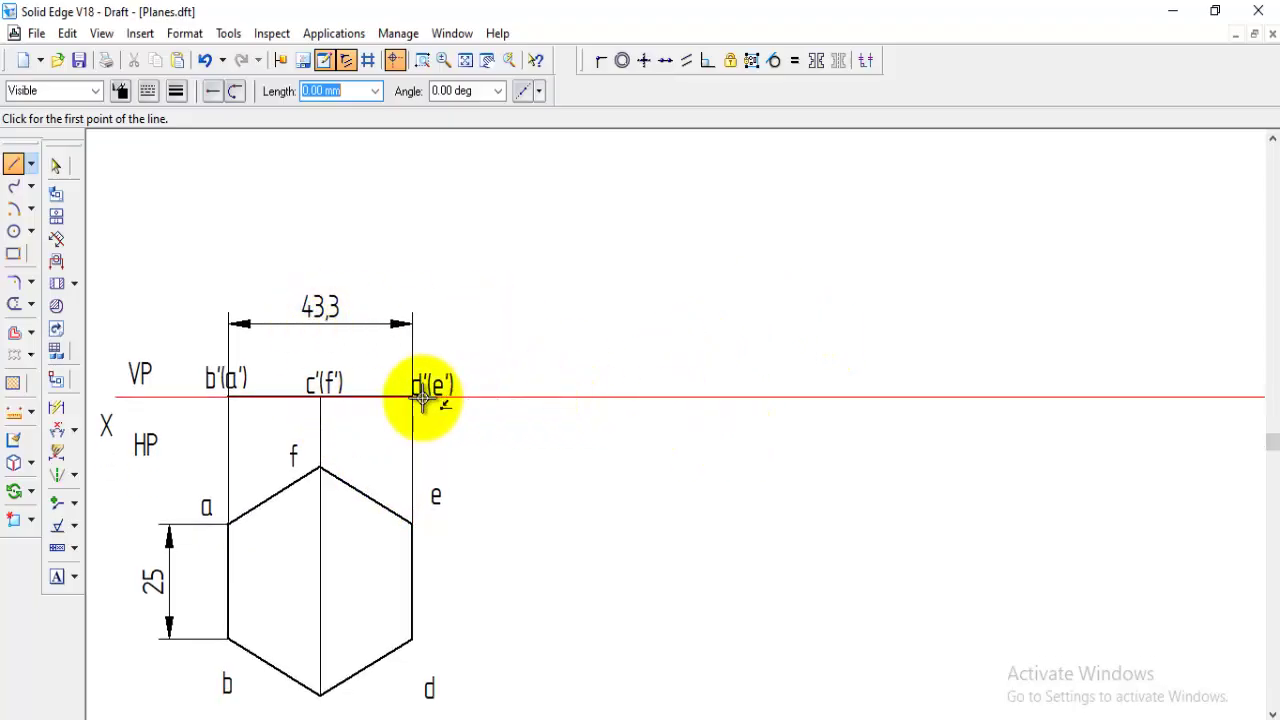
left_click(538, 396)
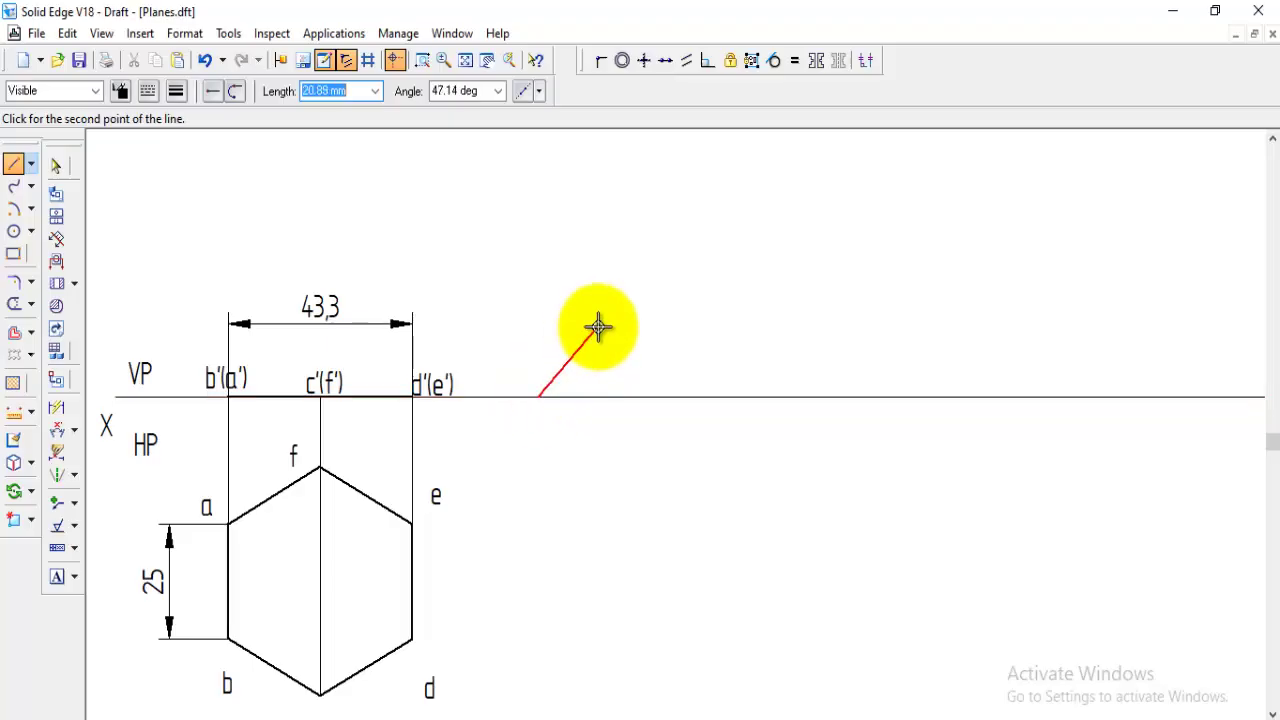
right_click(762, 265)
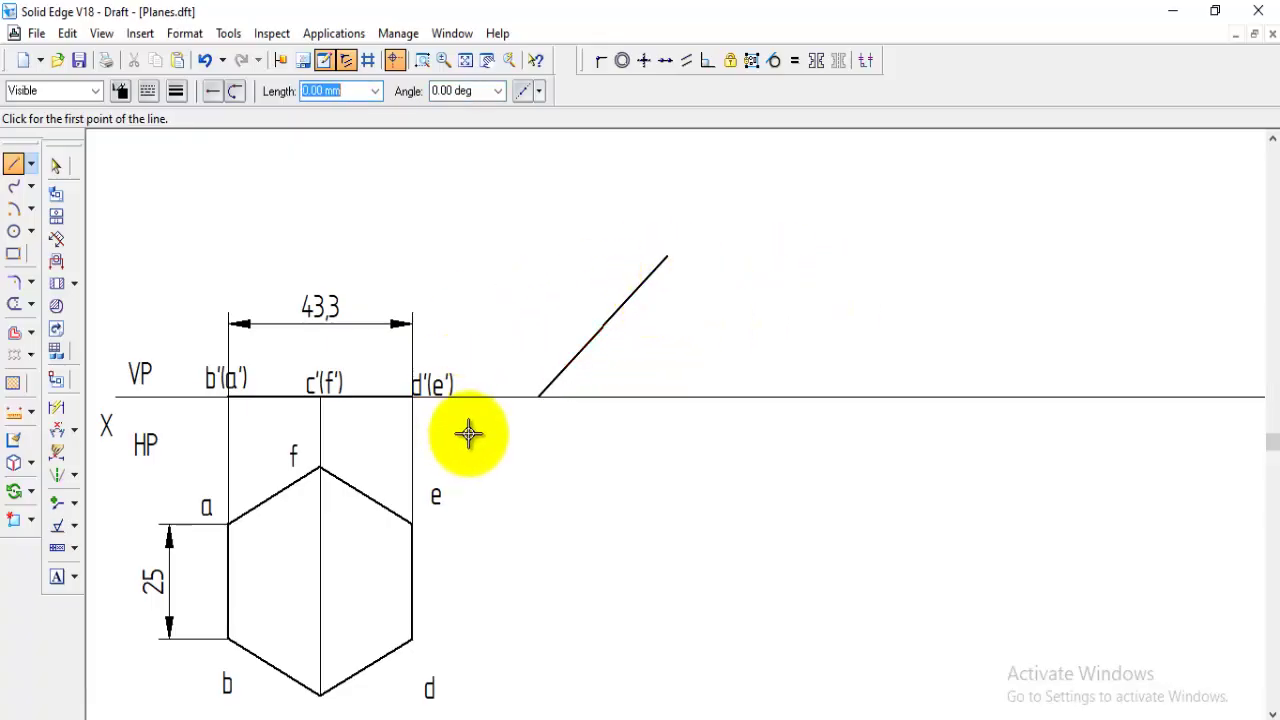
- Dimension the angle between the inclined line and the reference line
left_click(58, 432)
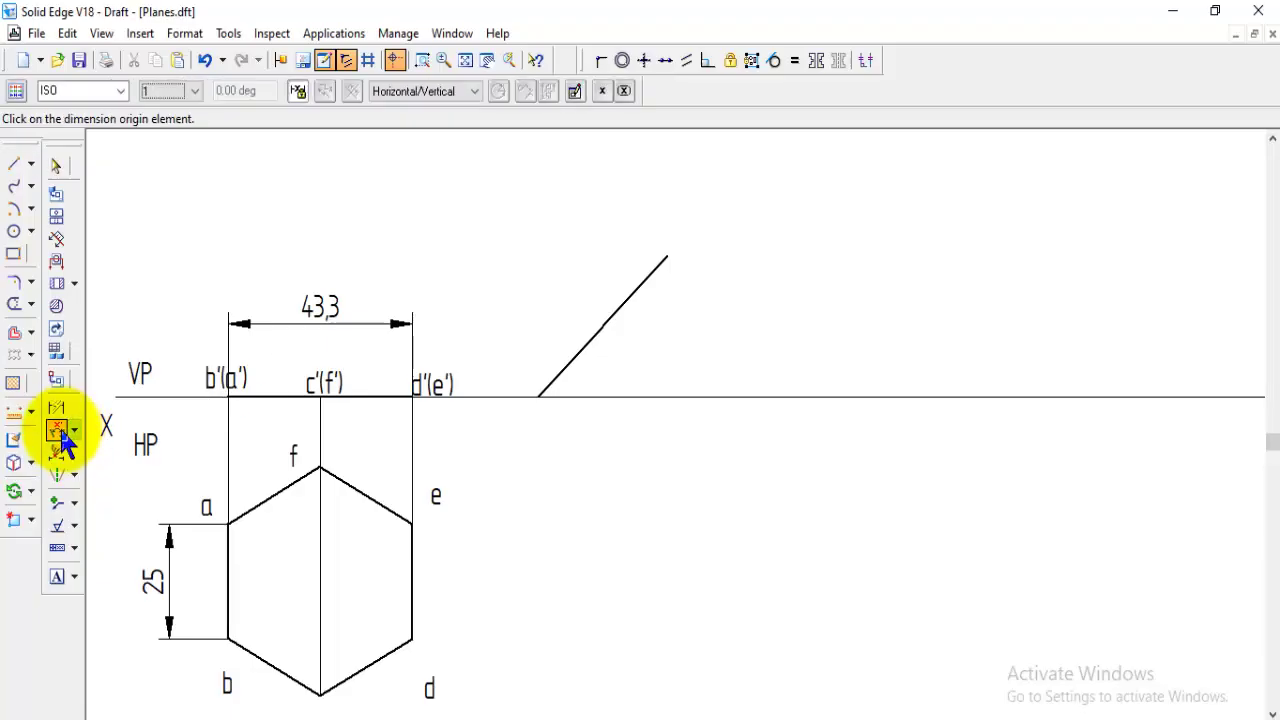
left_click(580, 364)
left_click(590, 396)
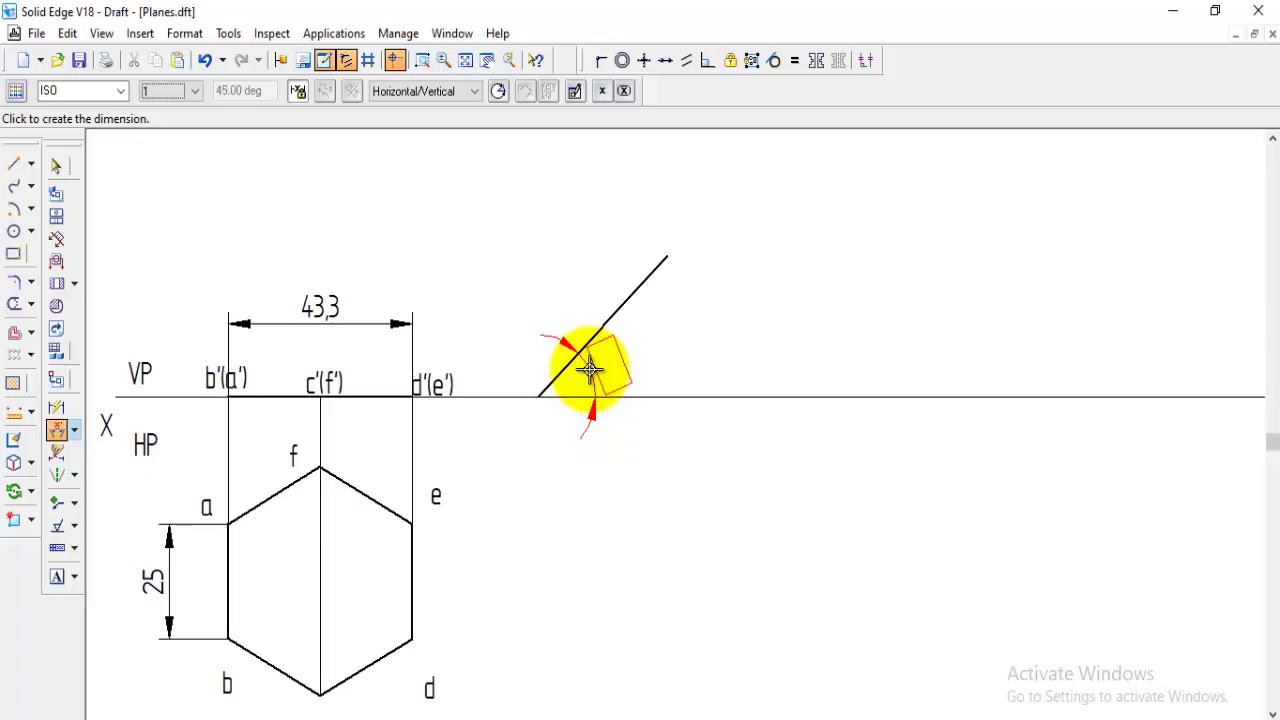
left_click(590, 372)
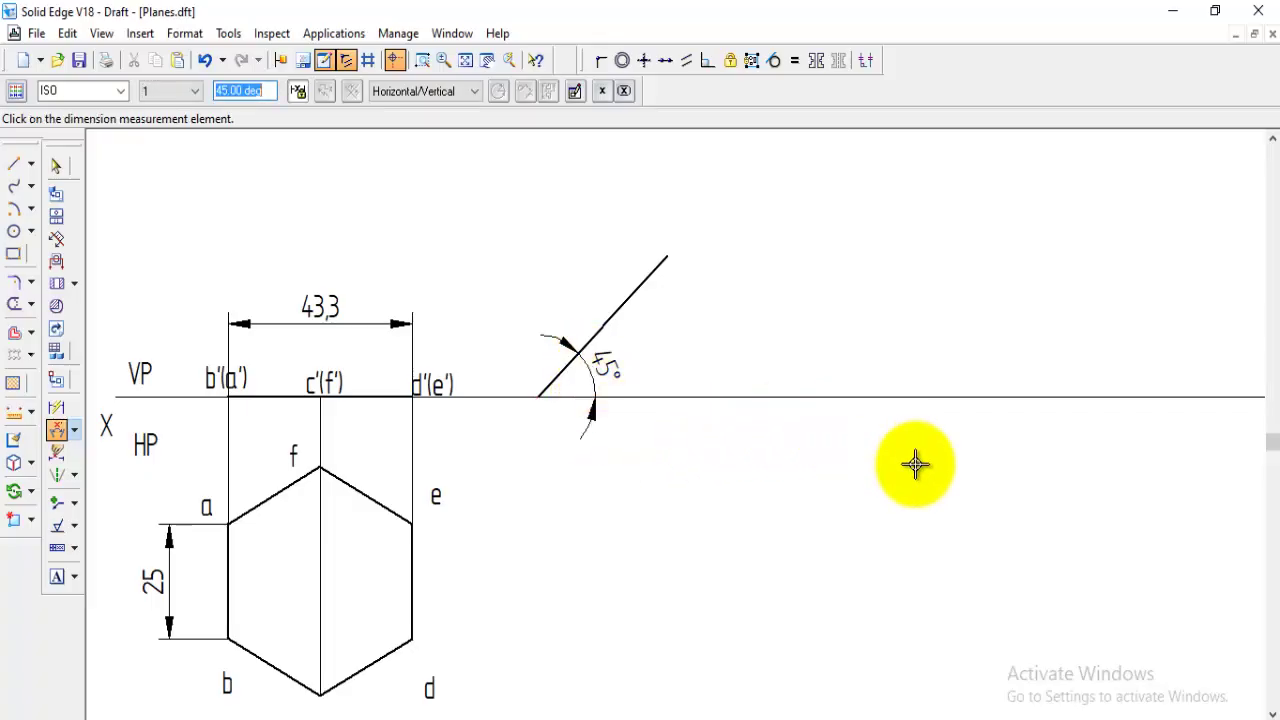
- Copy the labels b'(a'), c'(f') and d'(e') to the lower end, midpoint and upper end of the inclined line
left_click(31, 491)
left_click(80, 493)
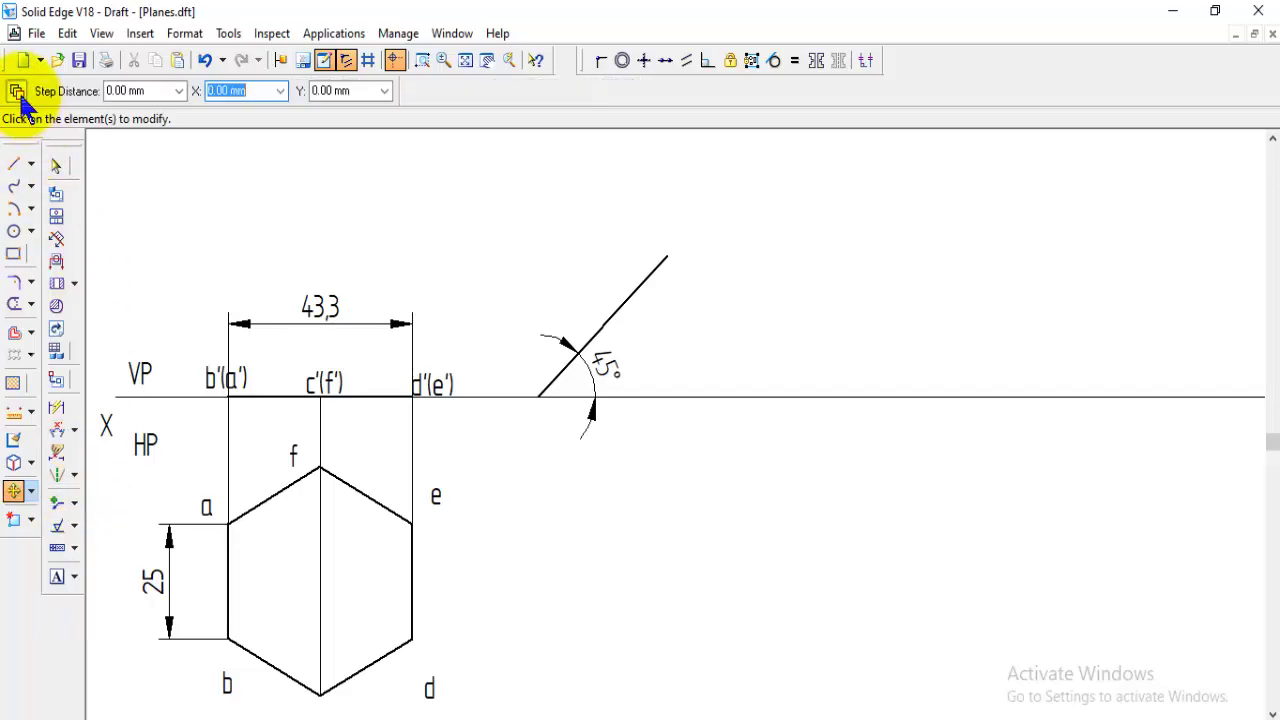
left_click(240, 379)
left_click(263, 441)
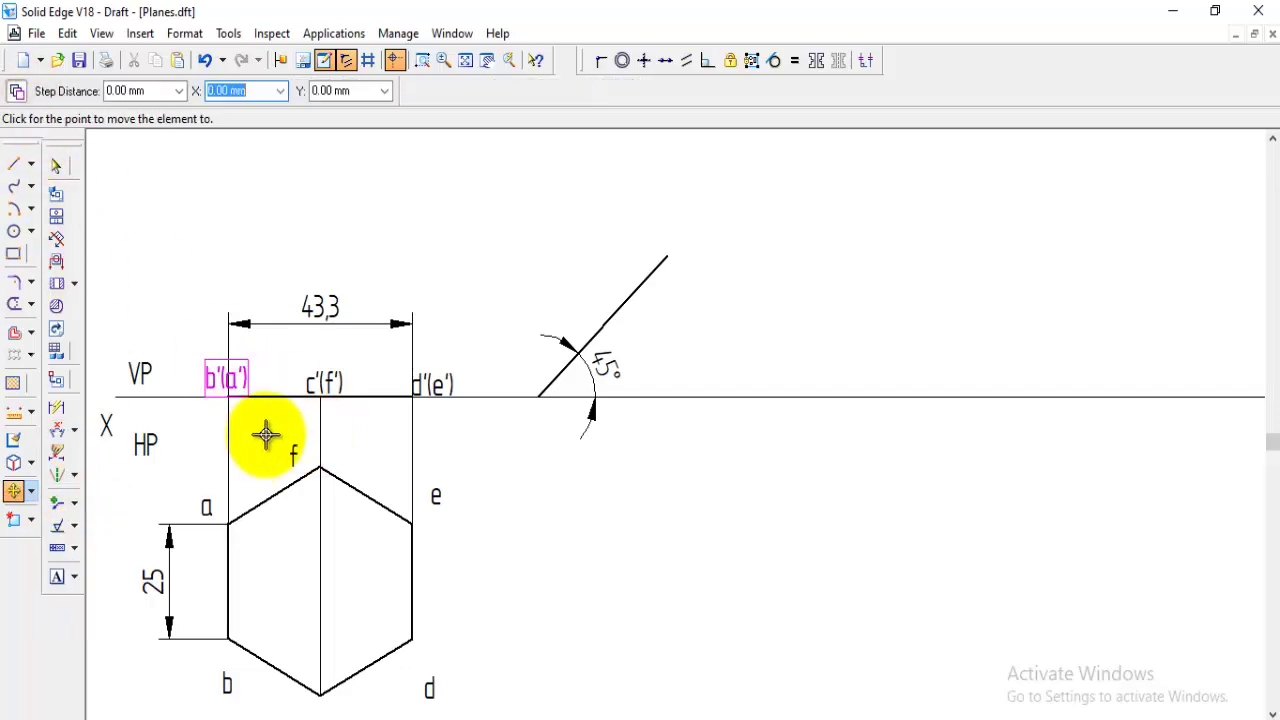
left_click(543, 441)
left_click(309, 380)
left_click(360, 433)
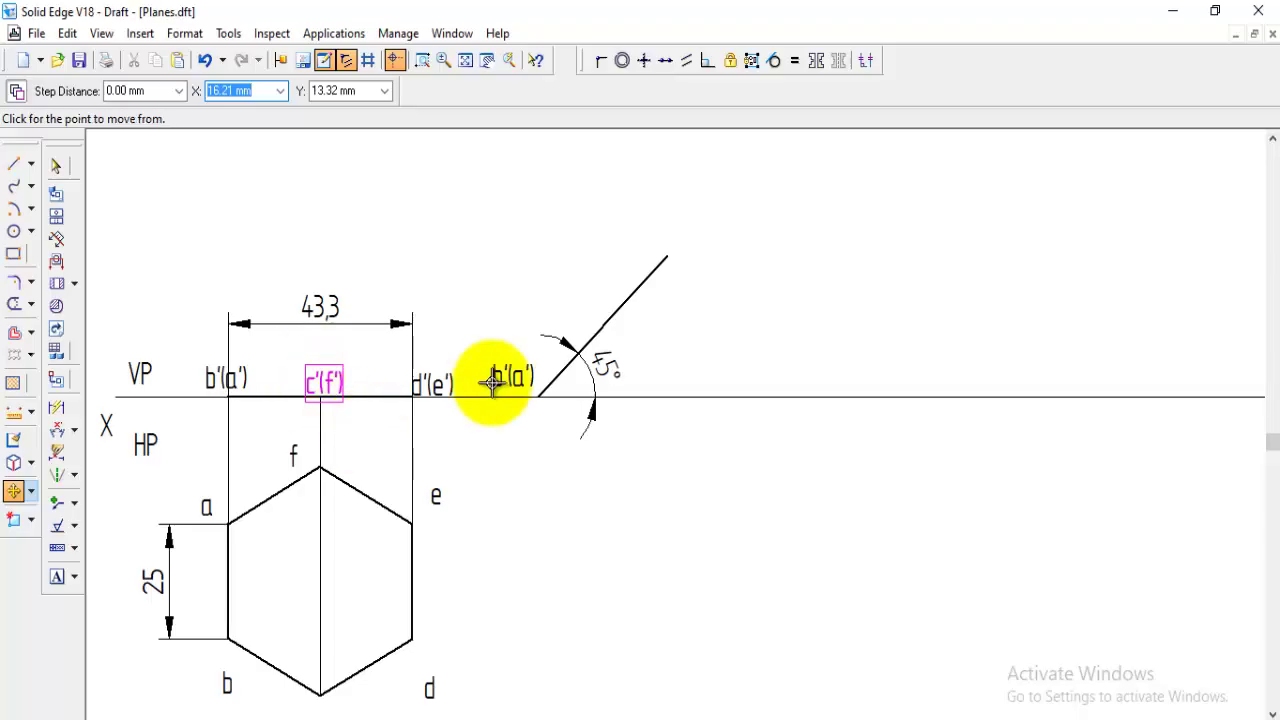
left_click(616, 350)
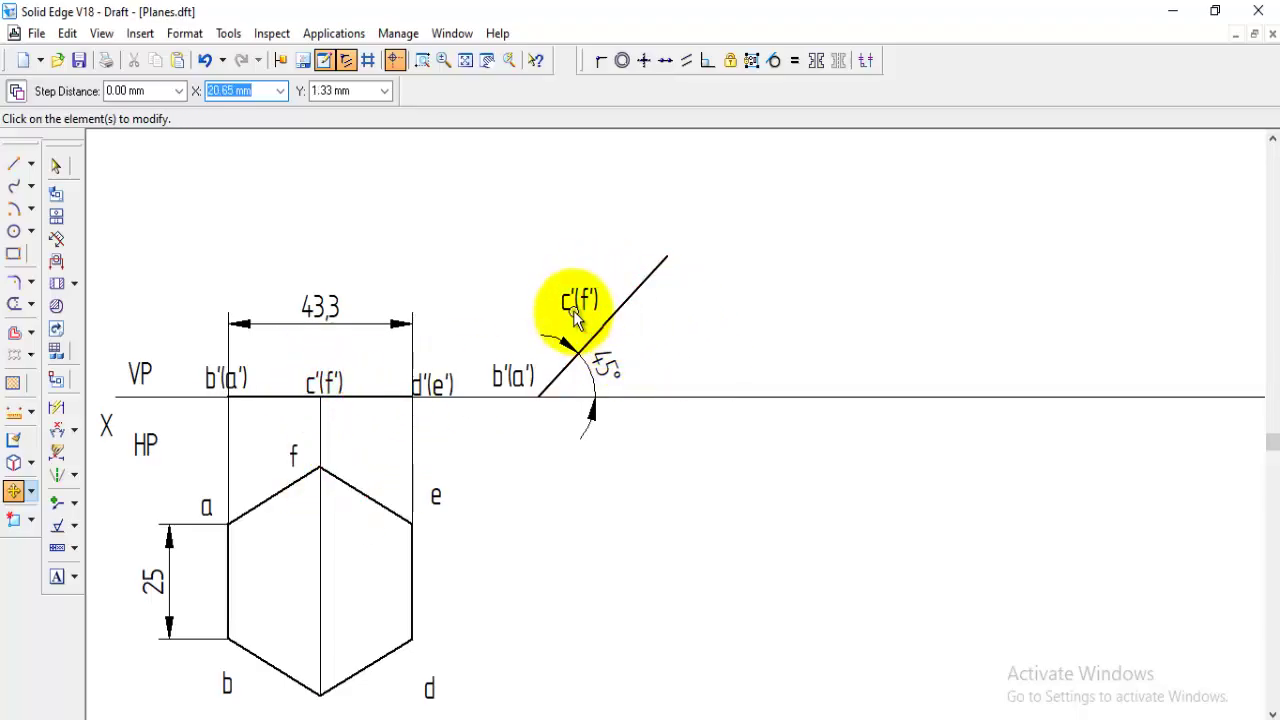
left_click(467, 390)
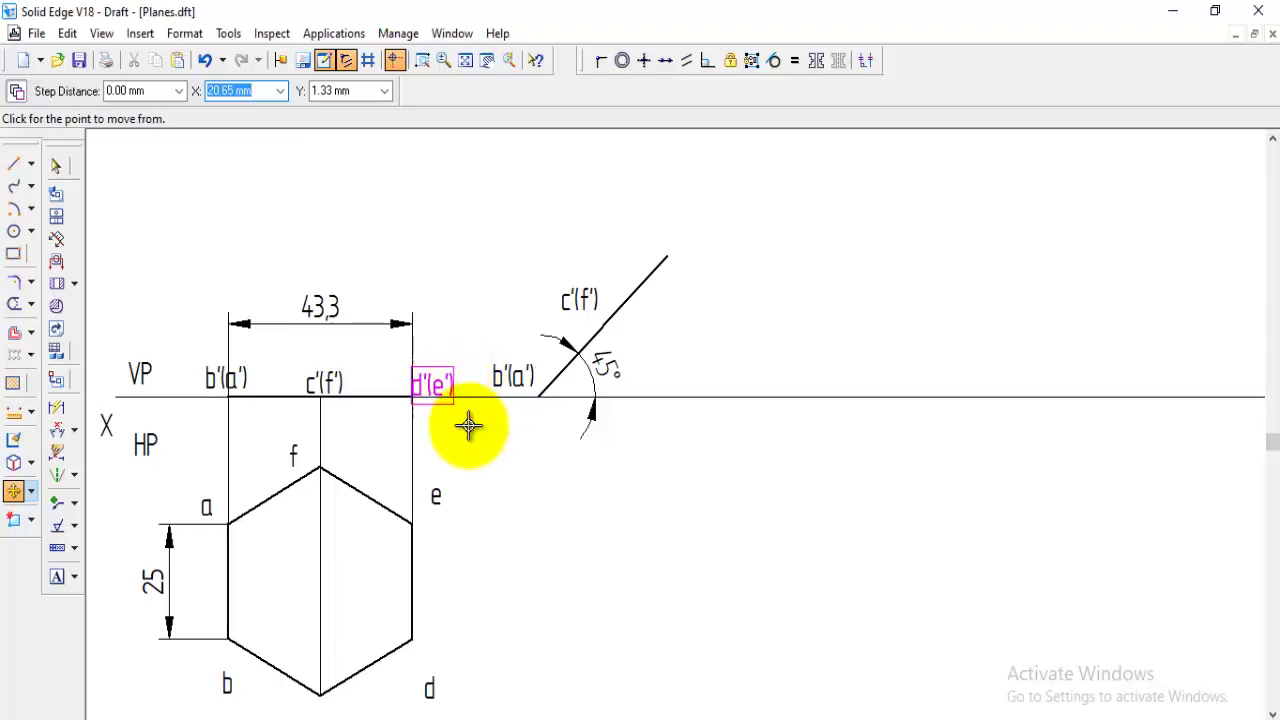
left_click(718, 310)
key("Escape")
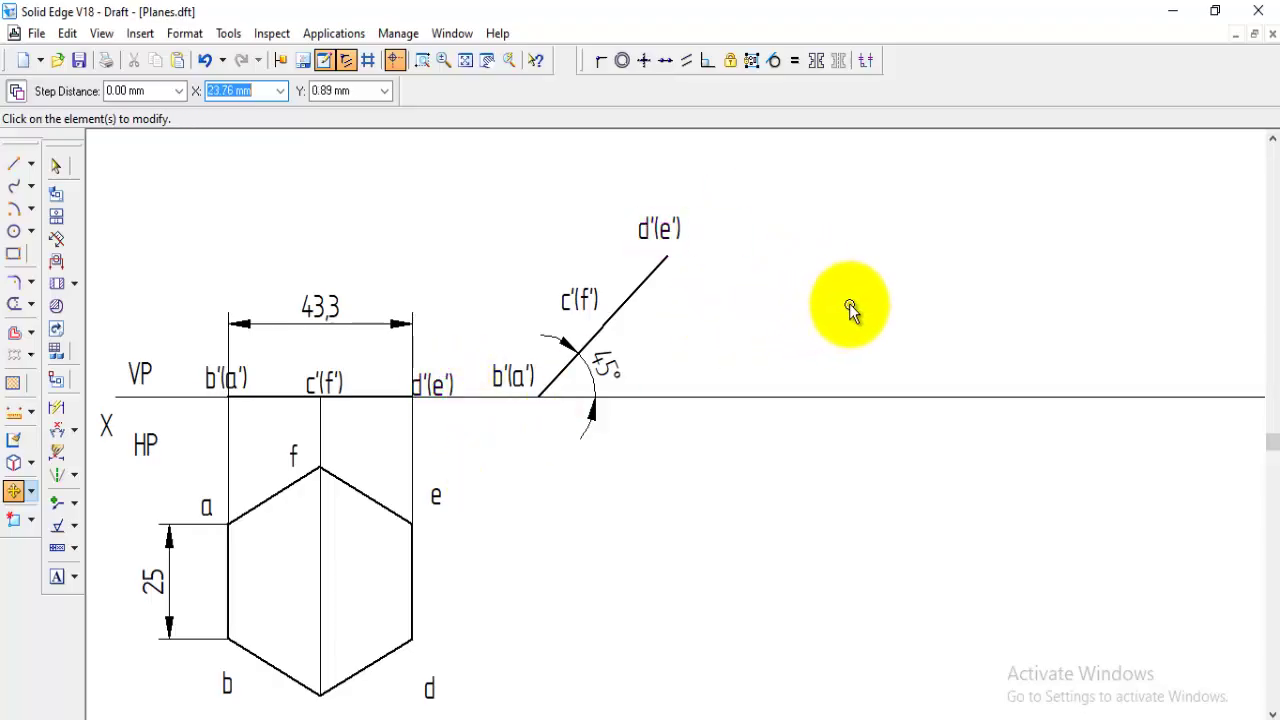
- With the Normal line style, draw a projector from b'(a') on the inclined line down to vertex b's level and horizontally to b
left_click(16, 166)
left_click(90, 91)
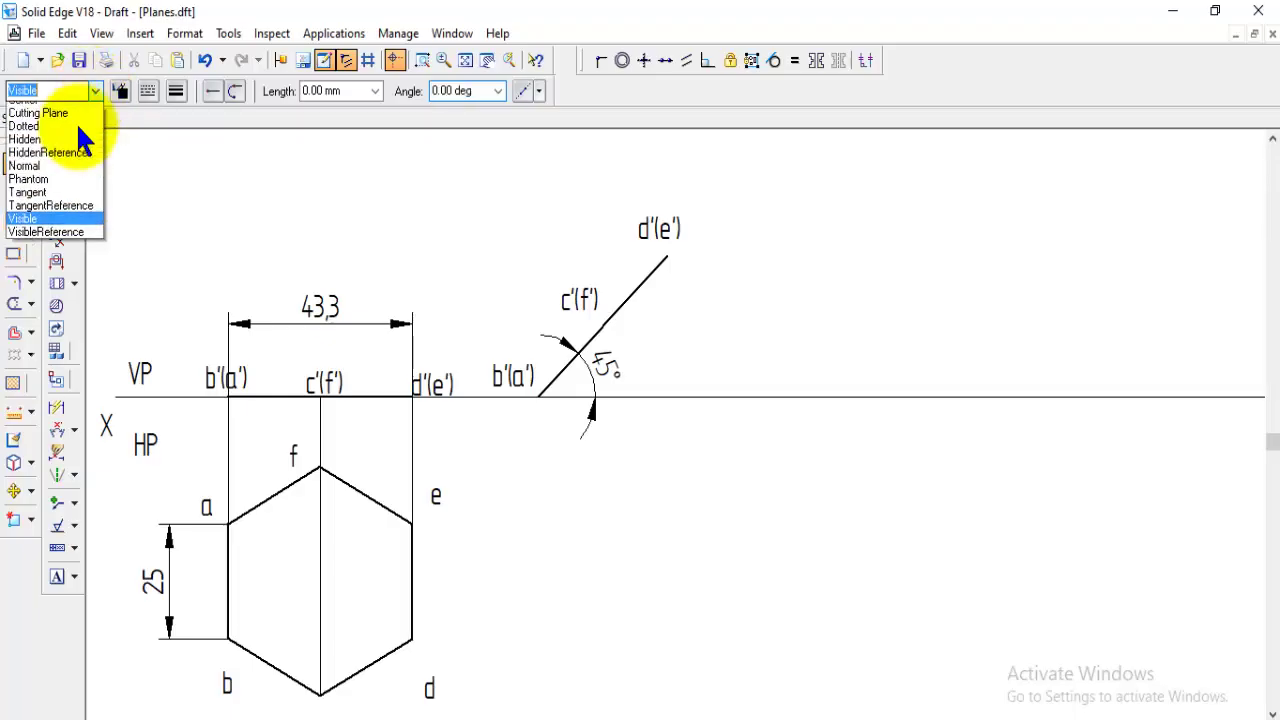
left_click(40, 187)
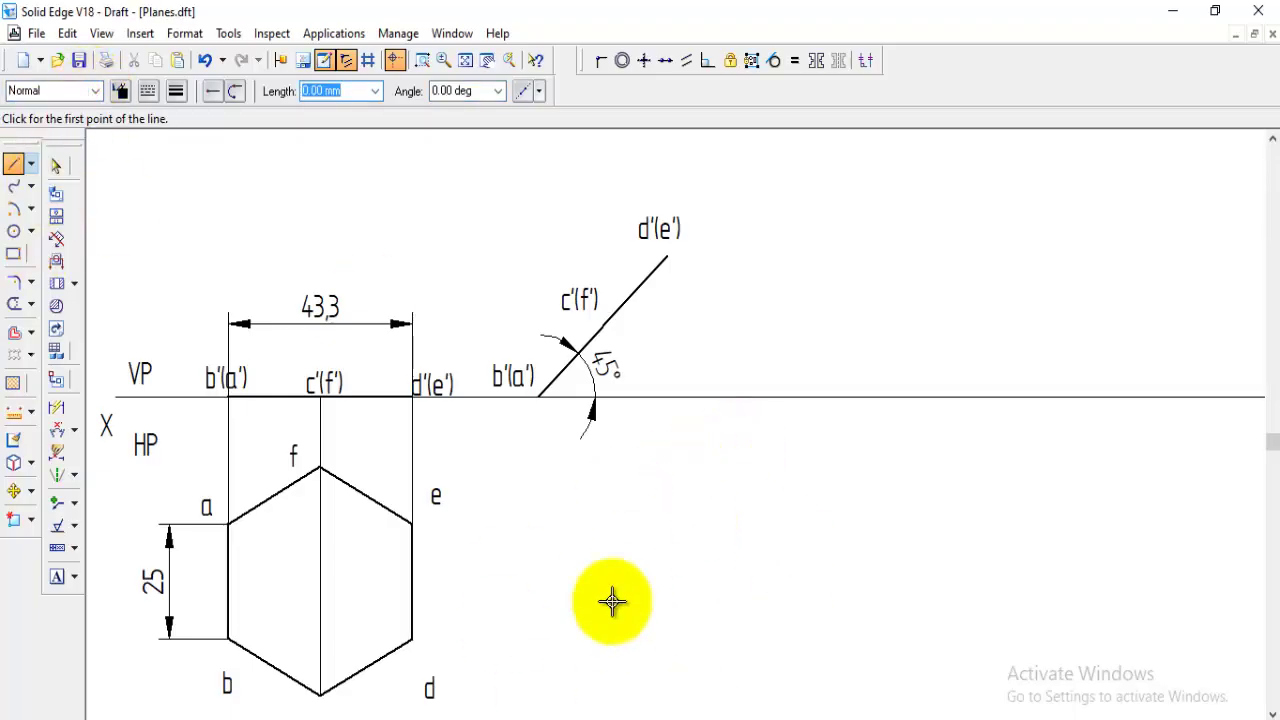
left_click(539, 398)
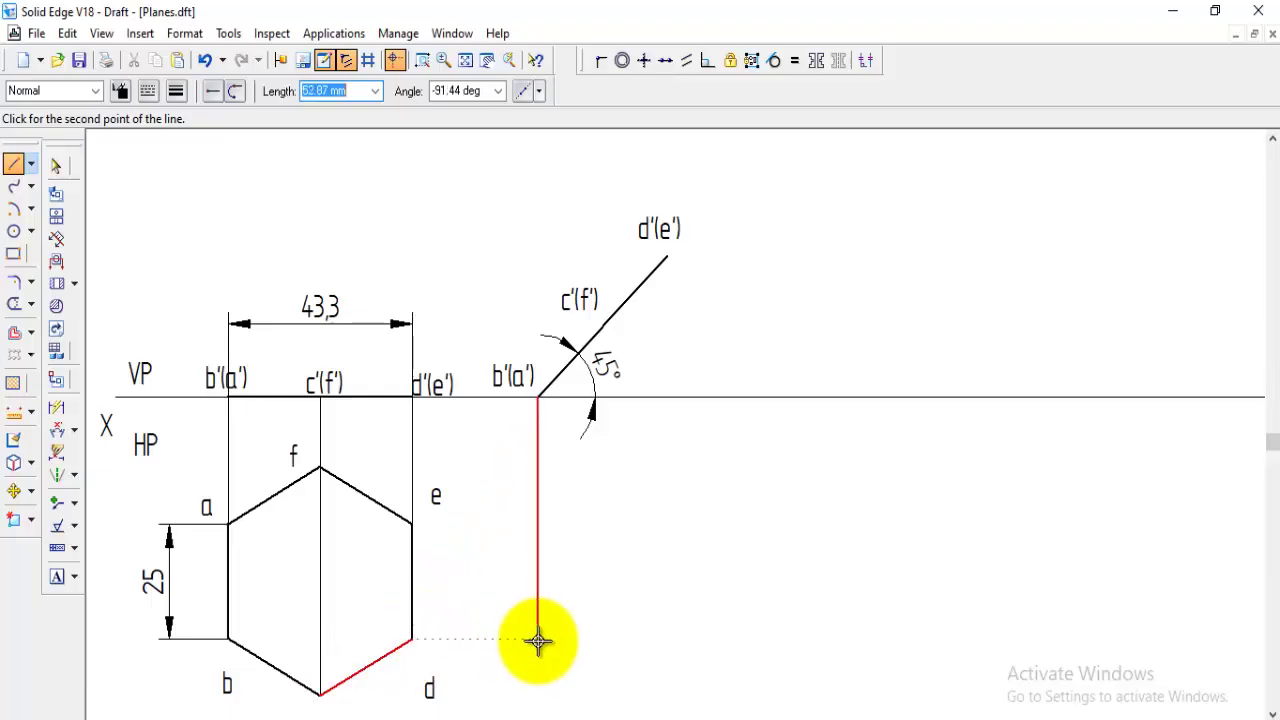
left_click(539, 638)
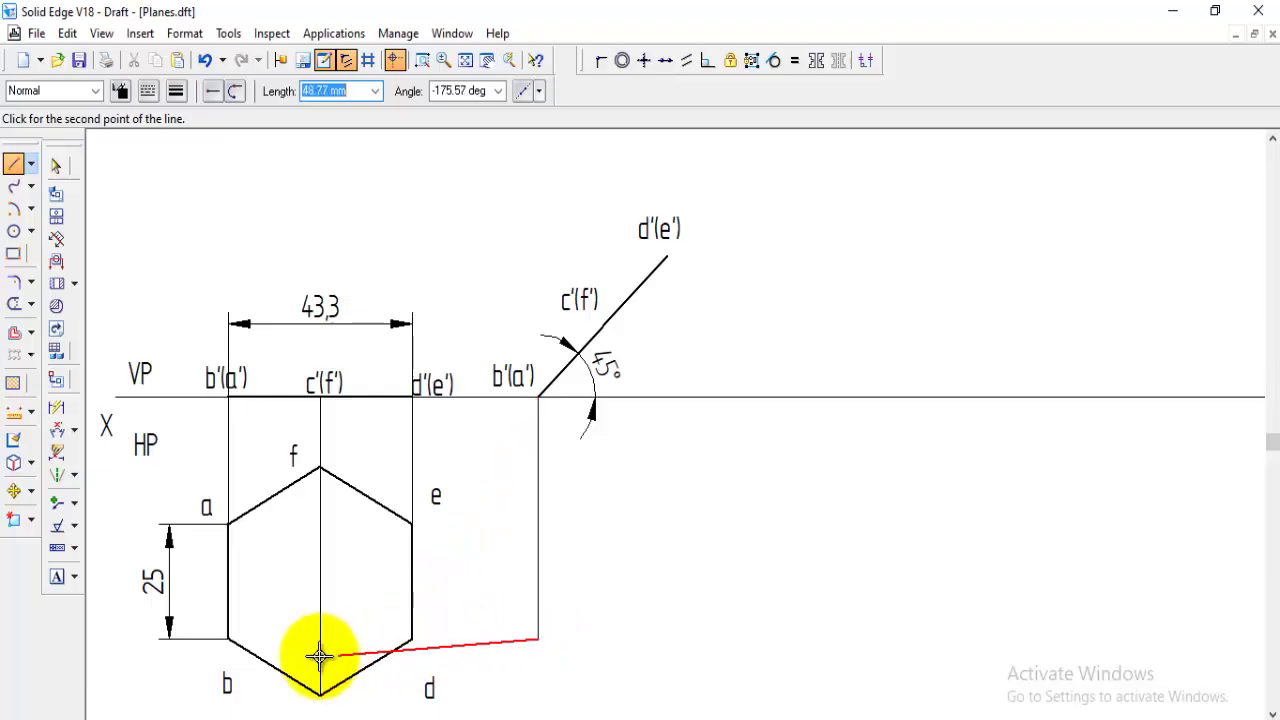
left_click(230, 638)
right_click(240, 623)
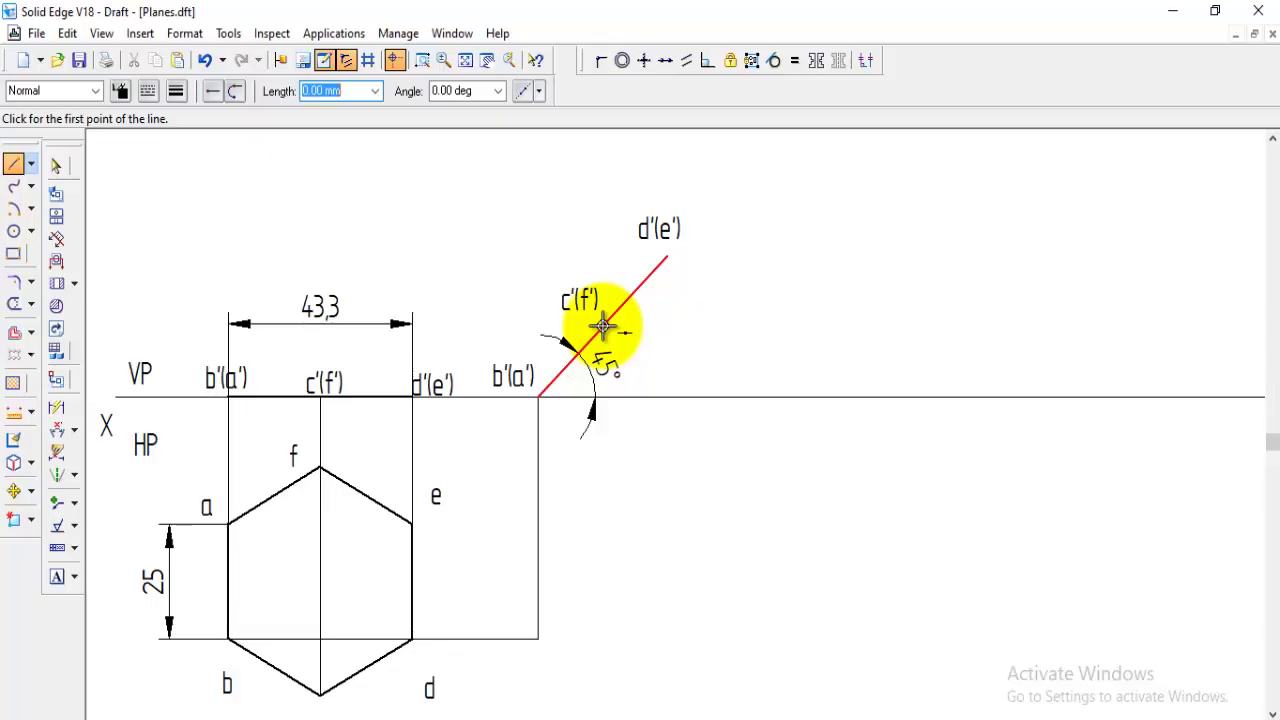
- Draw a vertical projector from the inclined line's midpoint c'(f') down to vertex c's level, then a horizontal line to c
left_click(602, 327)
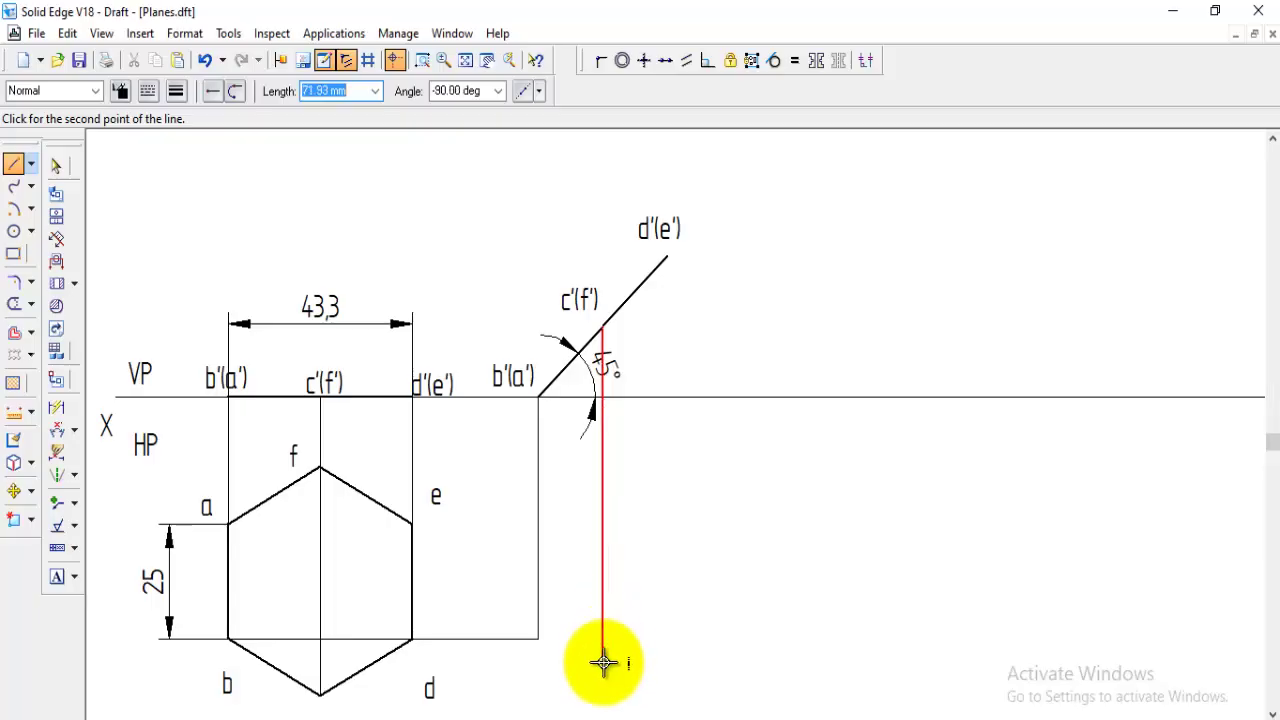
left_click(602, 697)
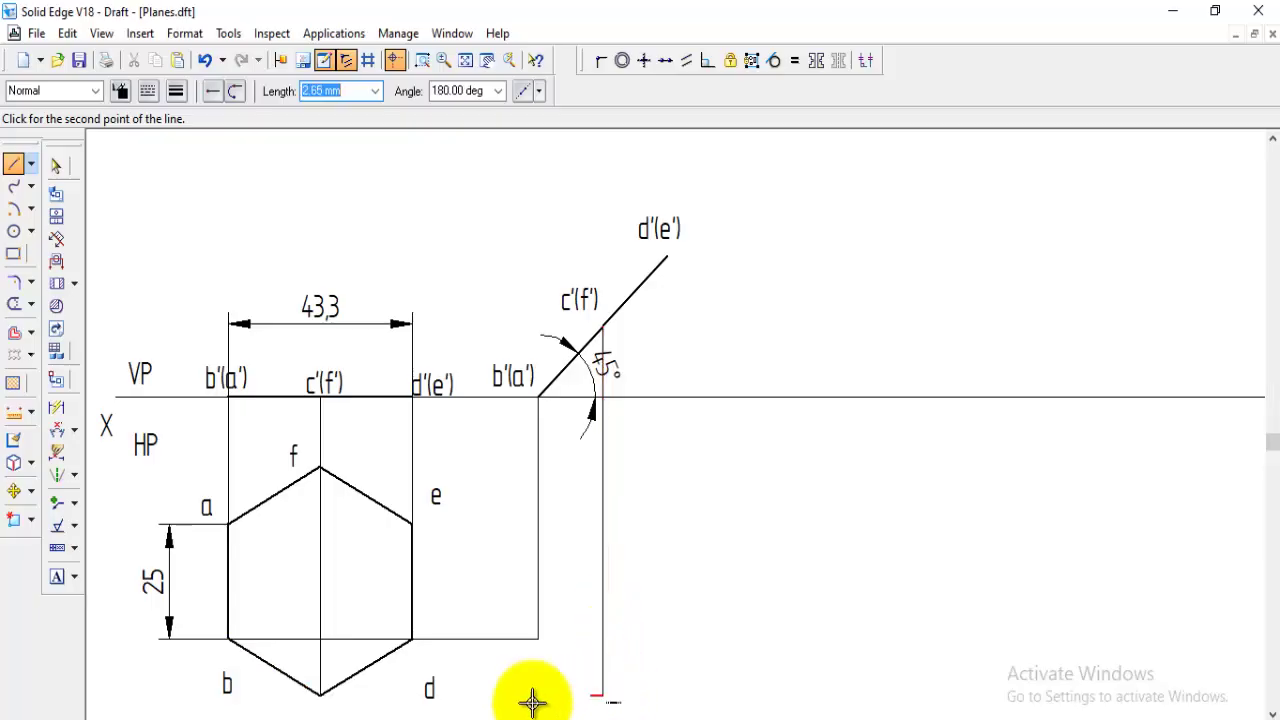
left_click(320, 695)
right_click(737, 426)
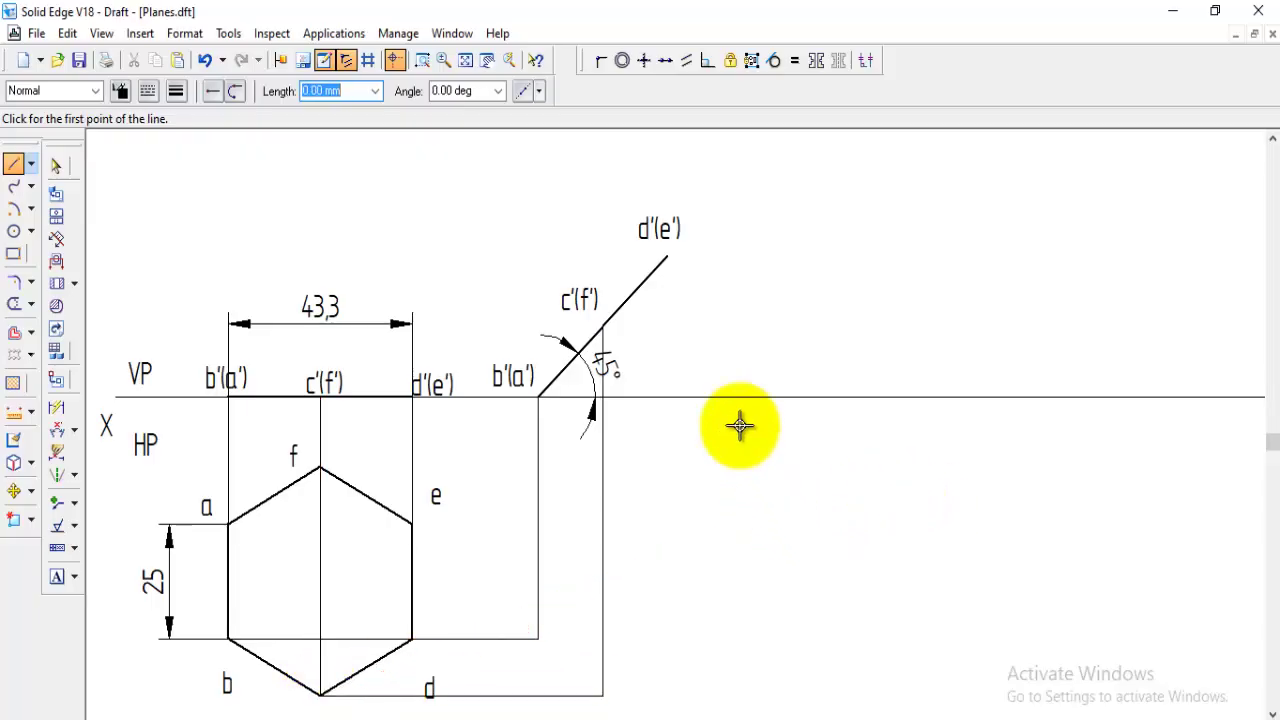
- Draw a vertical projector from d'(e') down to vertex b's level, then a horizontal line back to the b'(a') projector
left_click(667, 258)
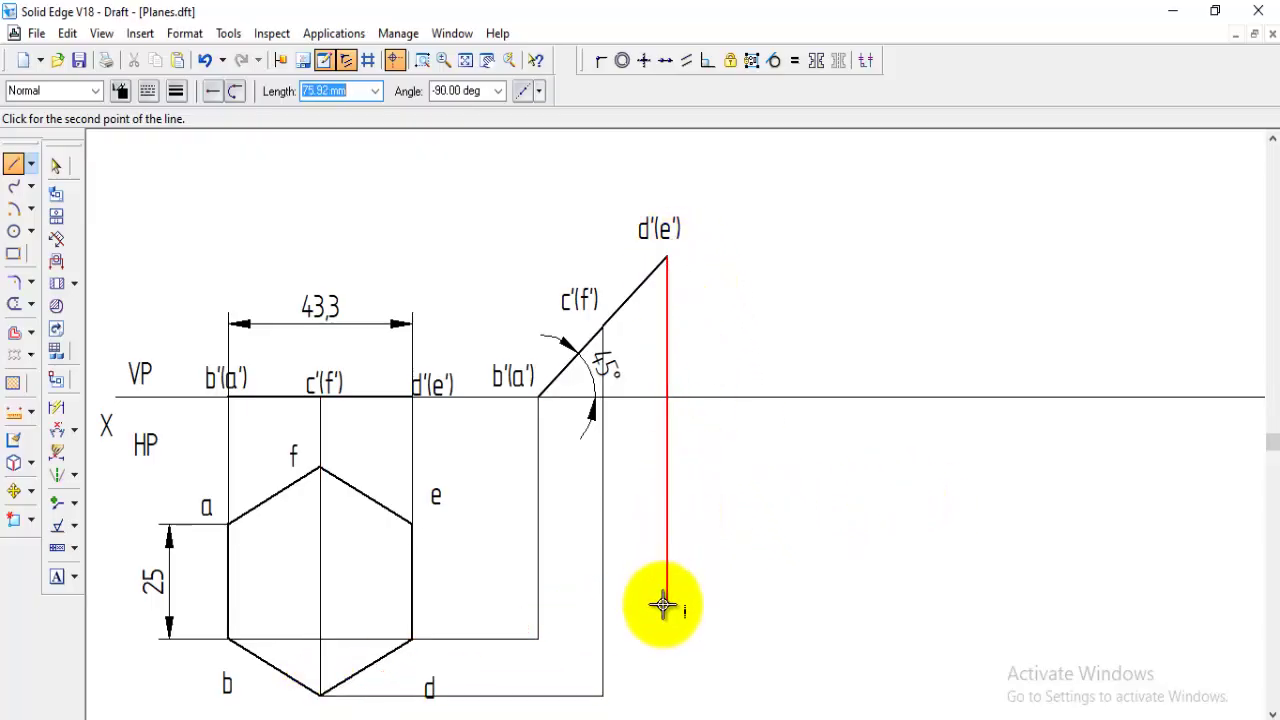
left_click(663, 637)
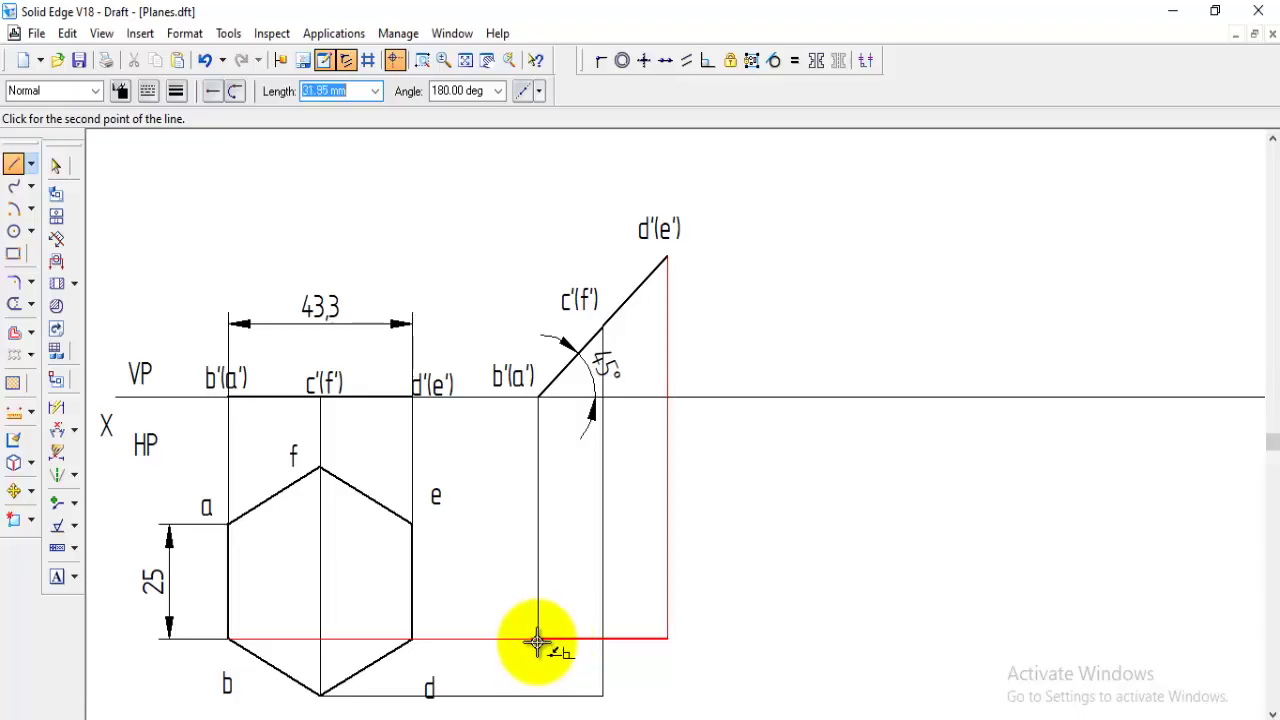
left_click(540, 638)
right_click(222, 520)
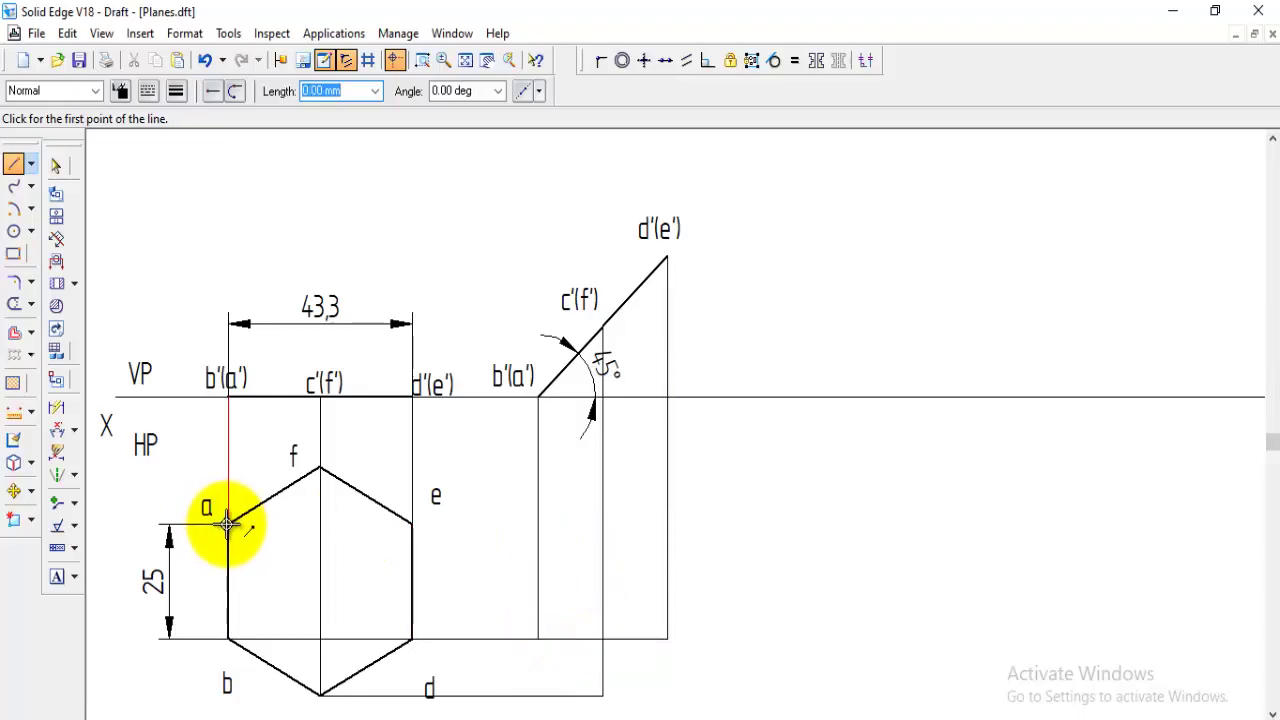
- Draw horizontal lines from vertex a to the d'(e') projector and from vertex f to the c'(f') projector
left_click(228, 522)
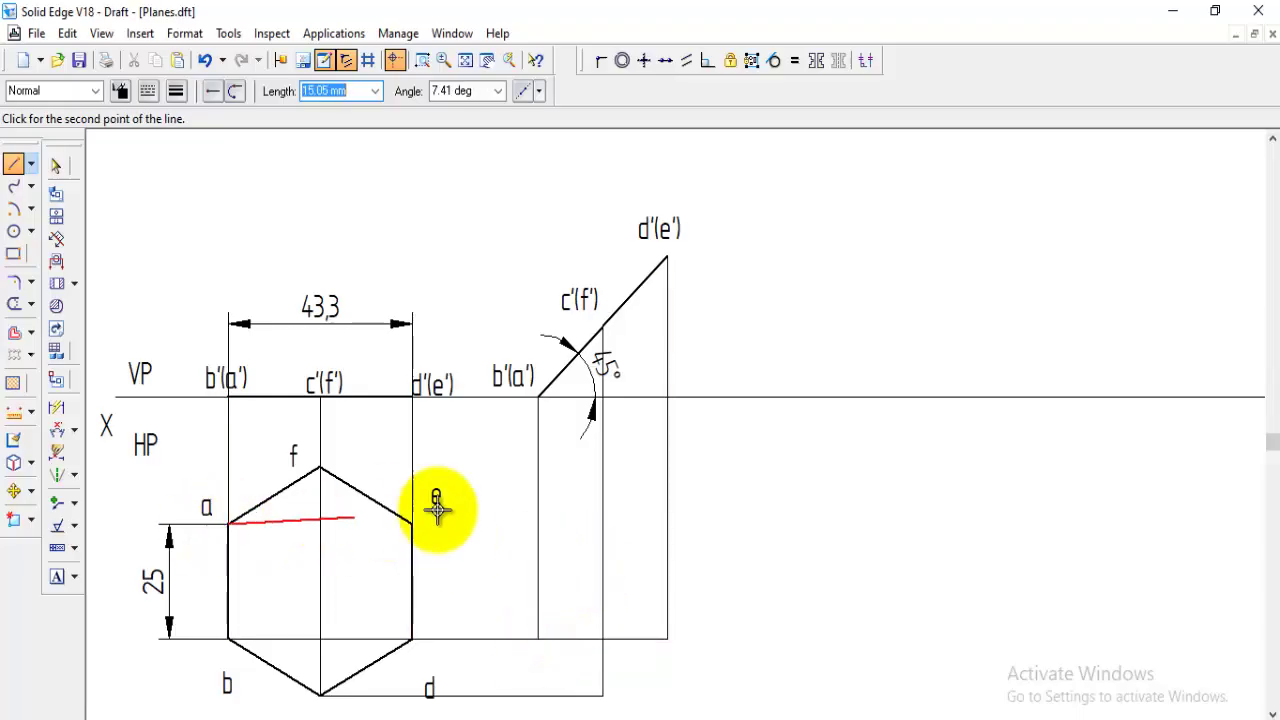
left_click(668, 527)
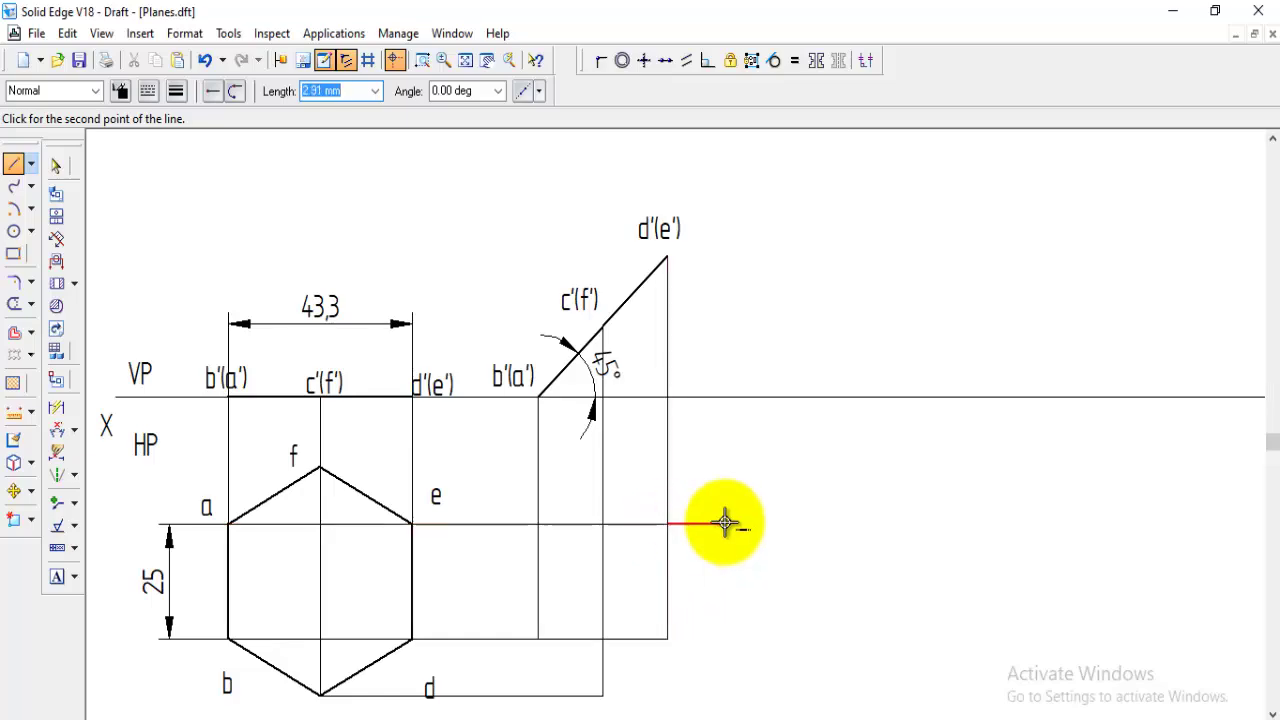
right_click(729, 523)
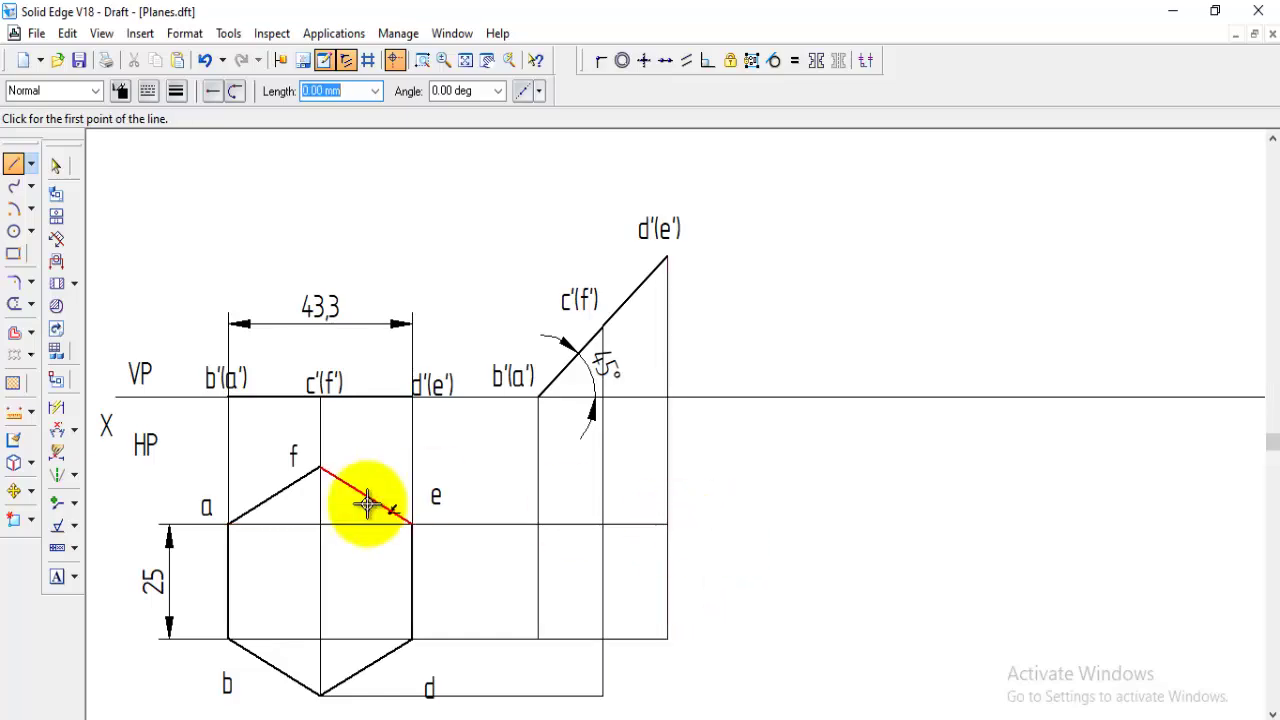
left_click(321, 466)
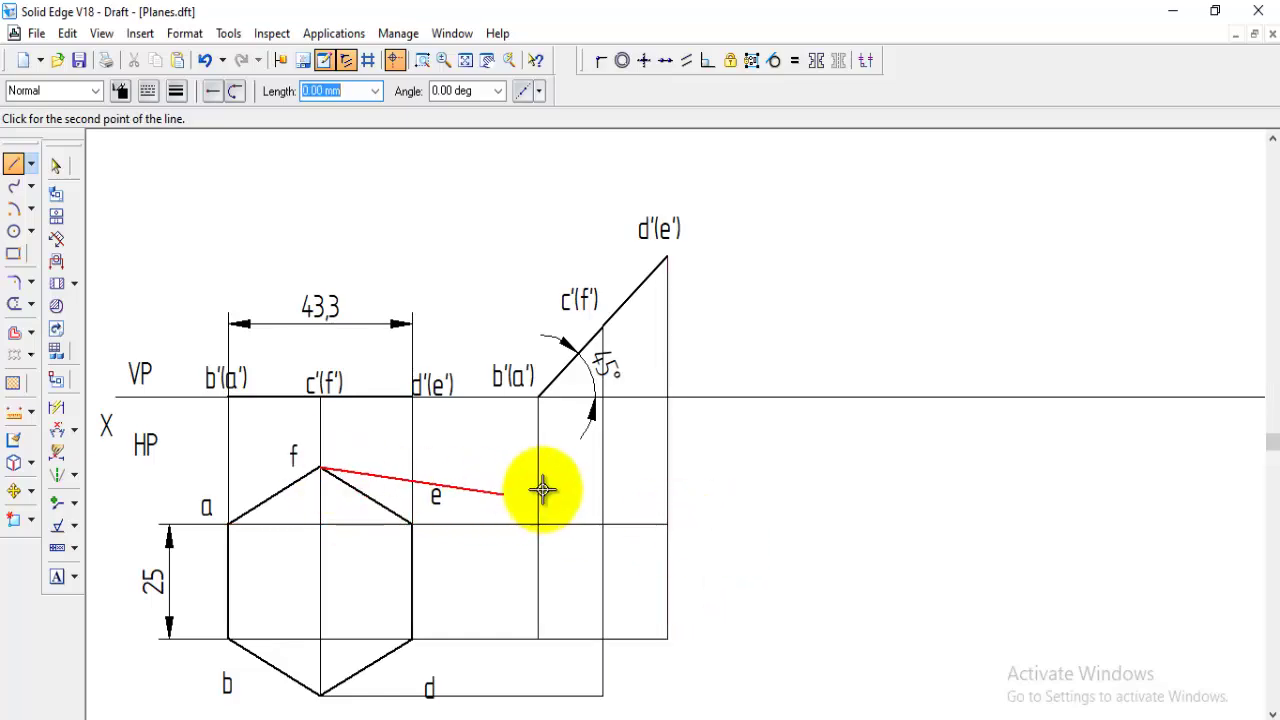
left_click(602, 467)
right_click(837, 477)
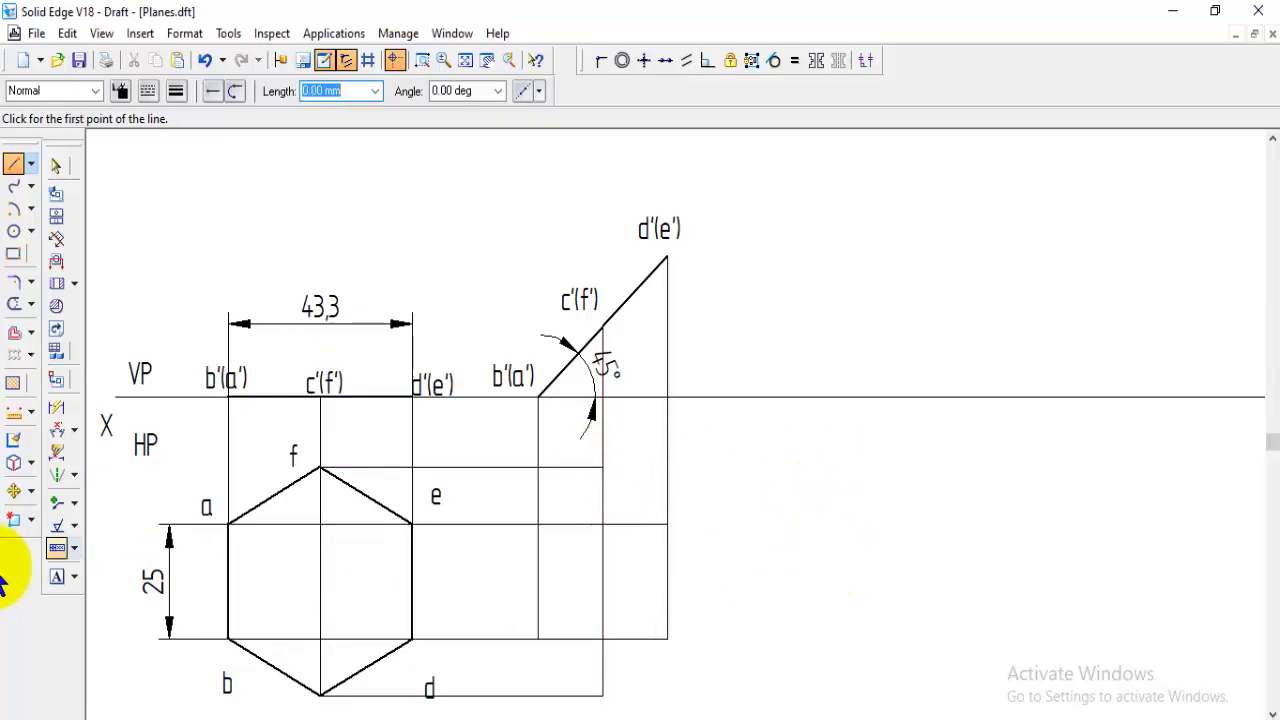
- Copy the labels a, b and c from the hexagon to the matching projector intersections of the second top view
left_click(14, 491)
left_click(218, 508)
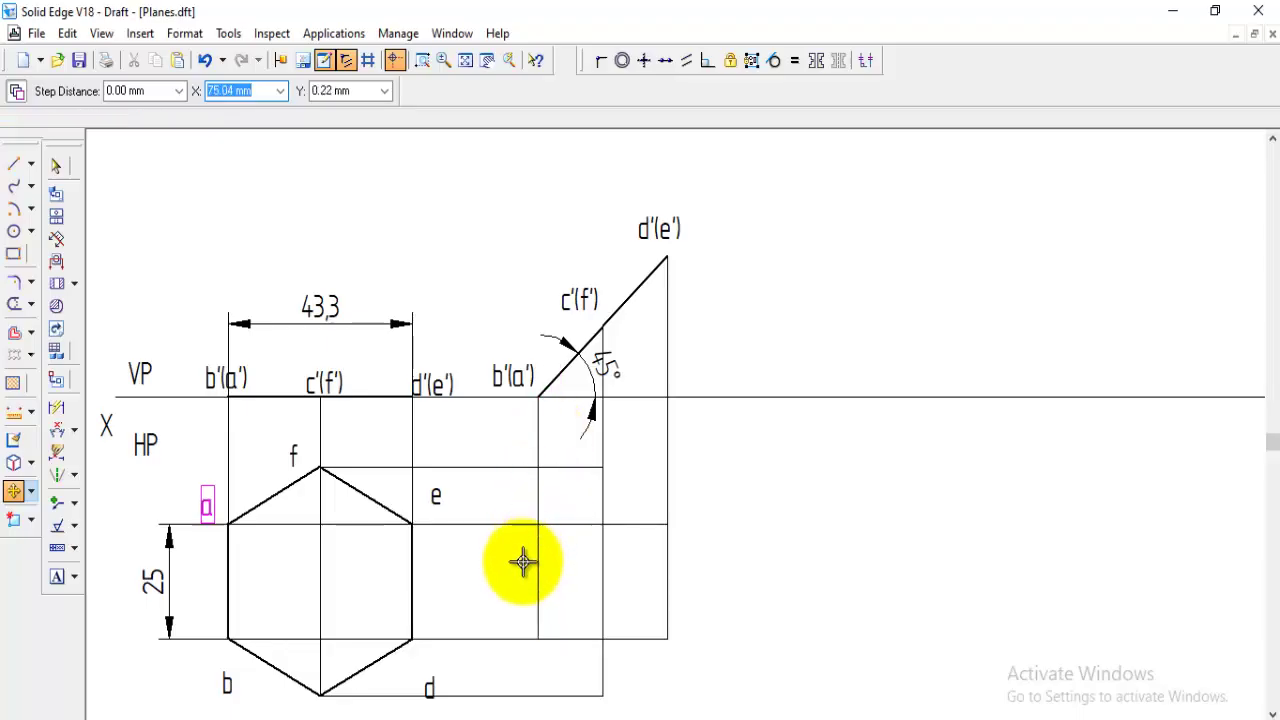
left_click(522, 558)
left_click(229, 684)
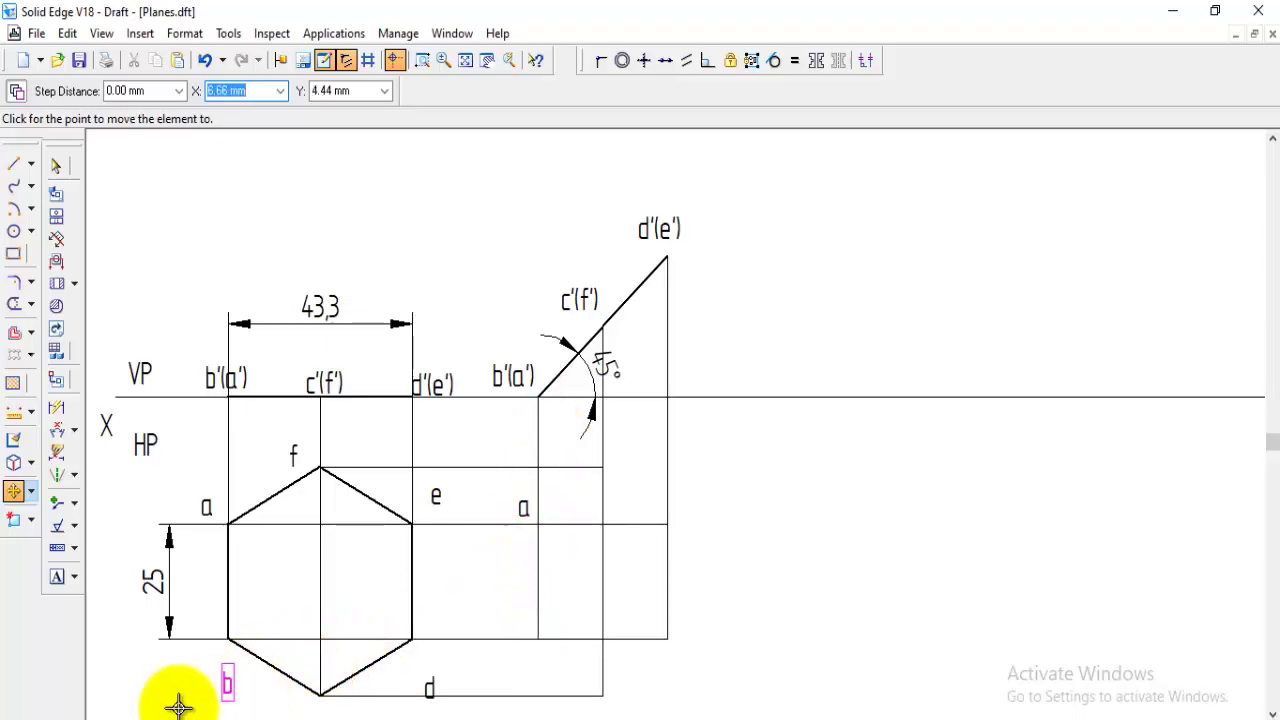
left_click(457, 649)
scroll(329, 700, "down", 2)
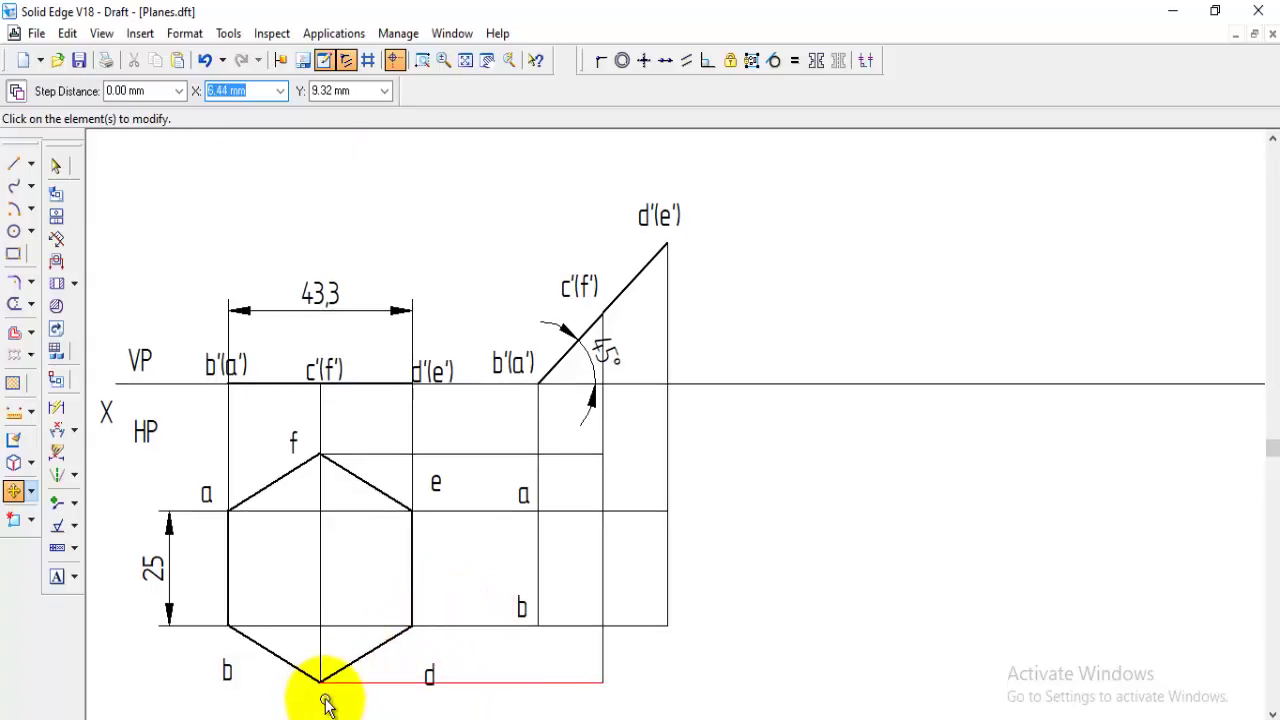
left_click(325, 697)
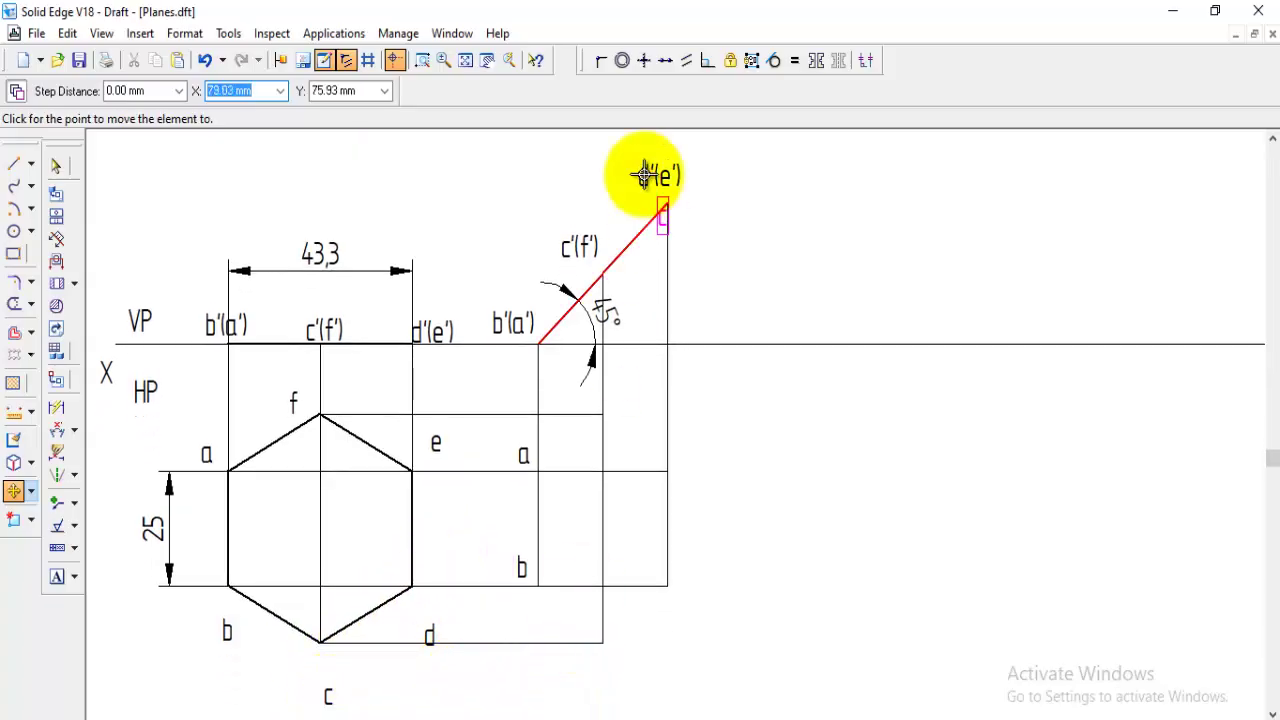
left_click(596, 665)
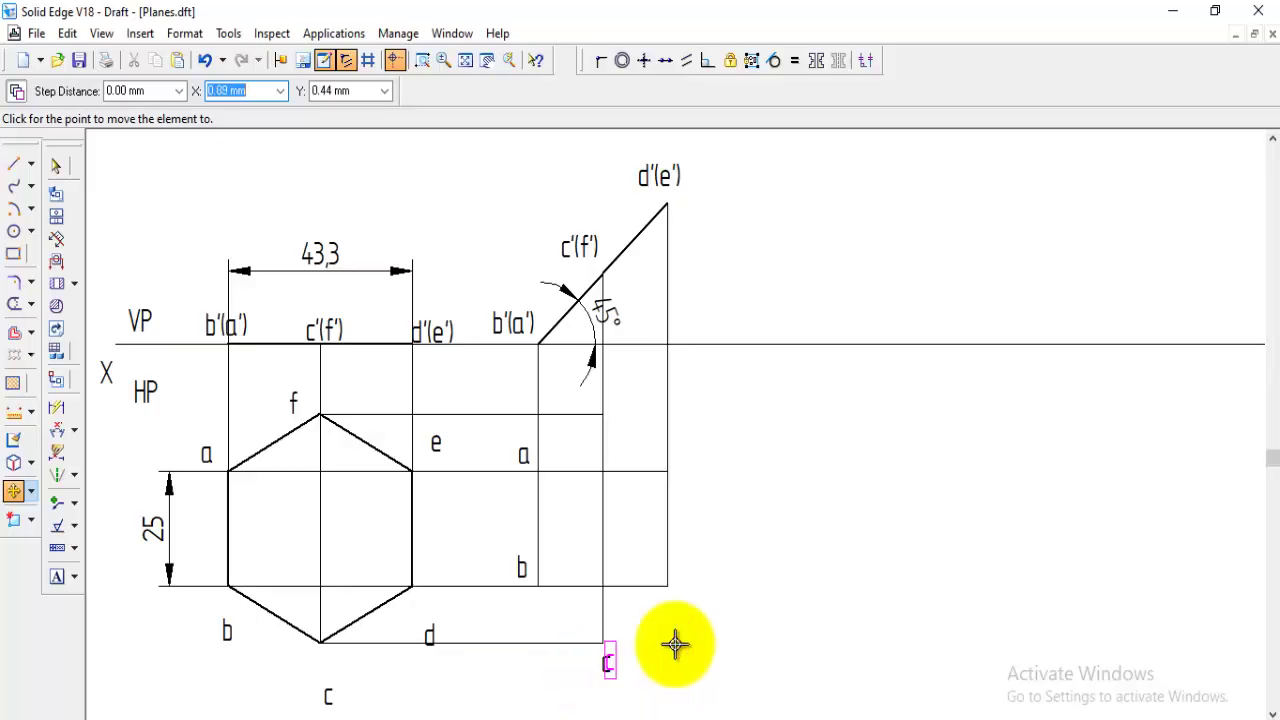
- Copy the labels d, e and f from the hexagon to the matching projector intersections of the second top view
left_click(428, 636)
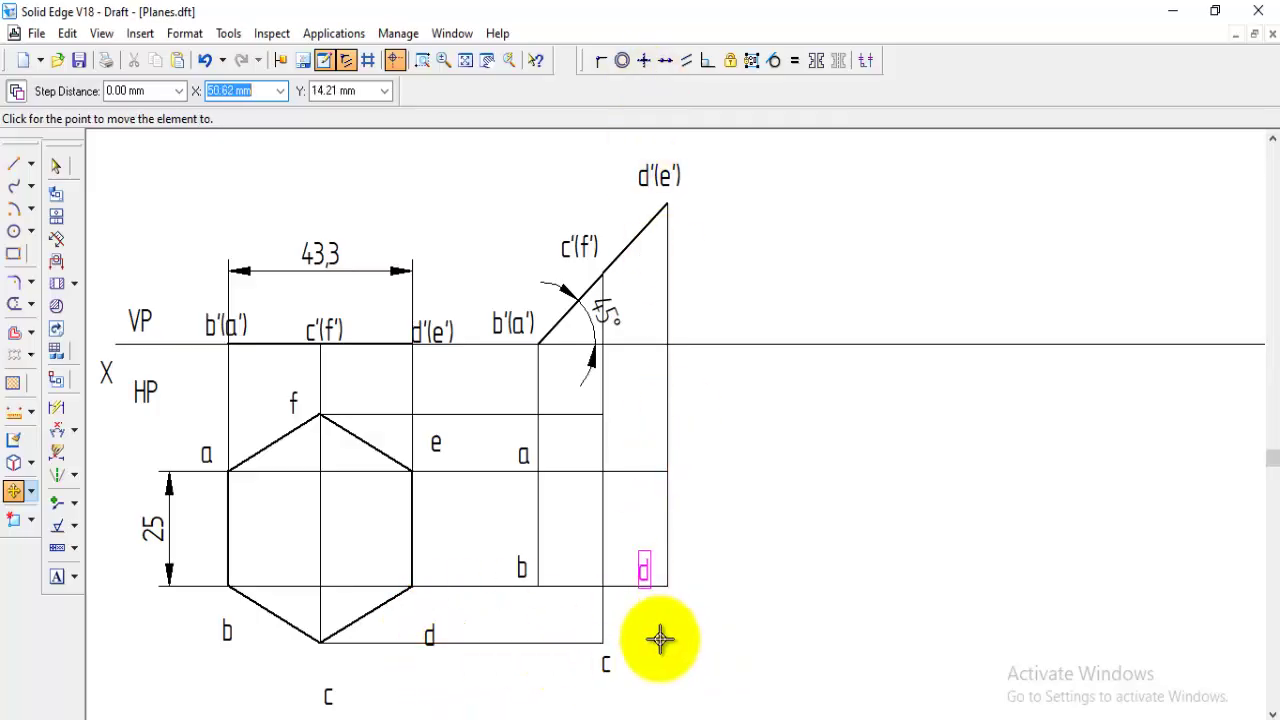
left_click(700, 615)
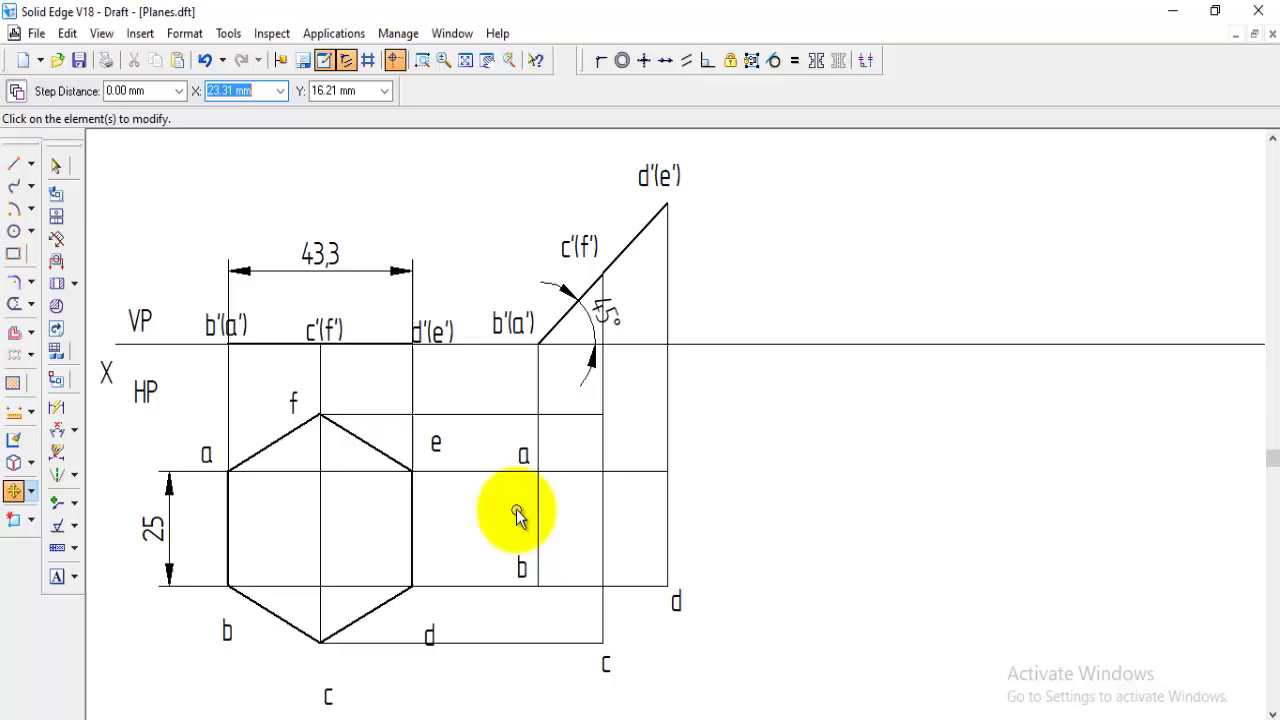
left_click(437, 443)
left_click(438, 508)
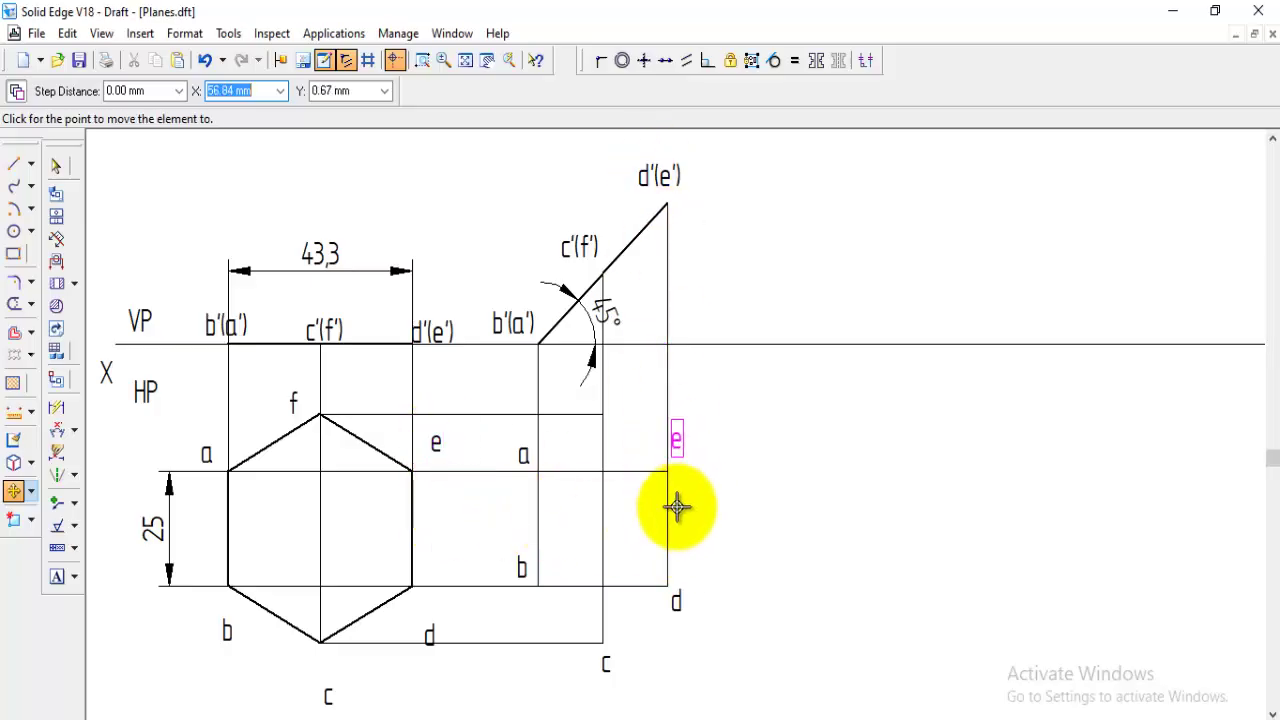
left_click(678, 515)
left_click(306, 400)
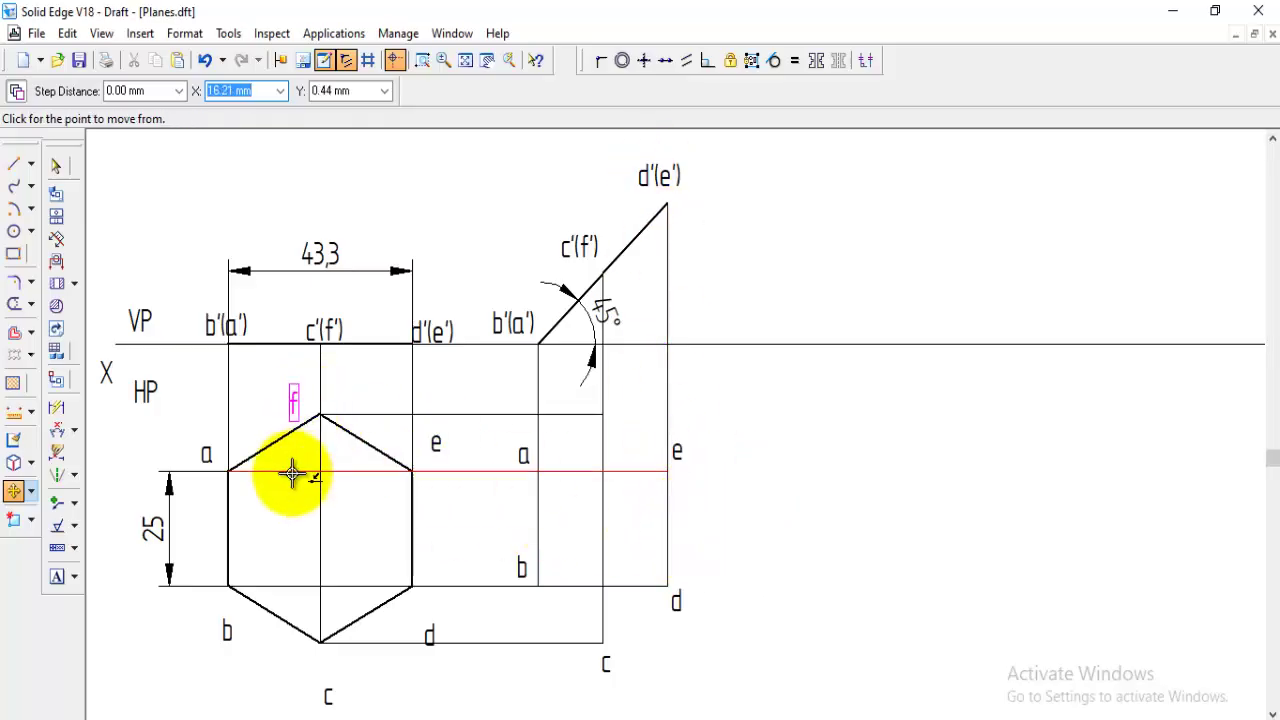
left_click(300, 471)
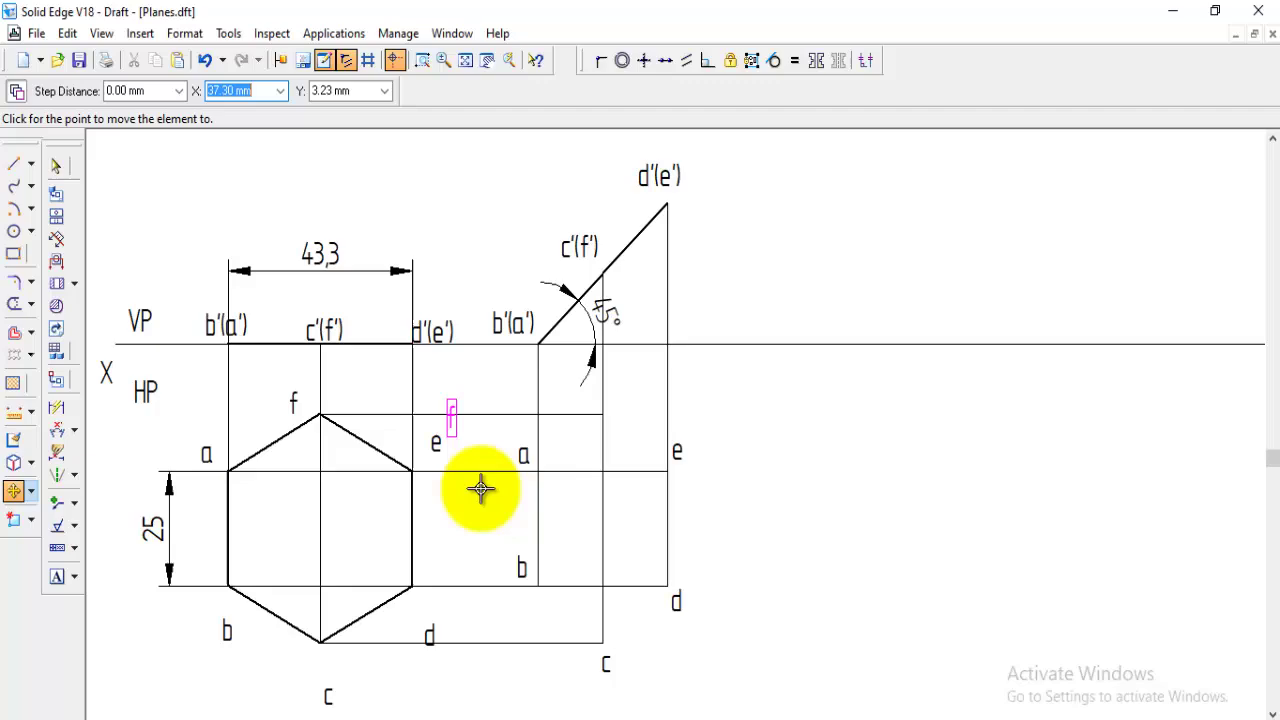
left_click(611, 461)
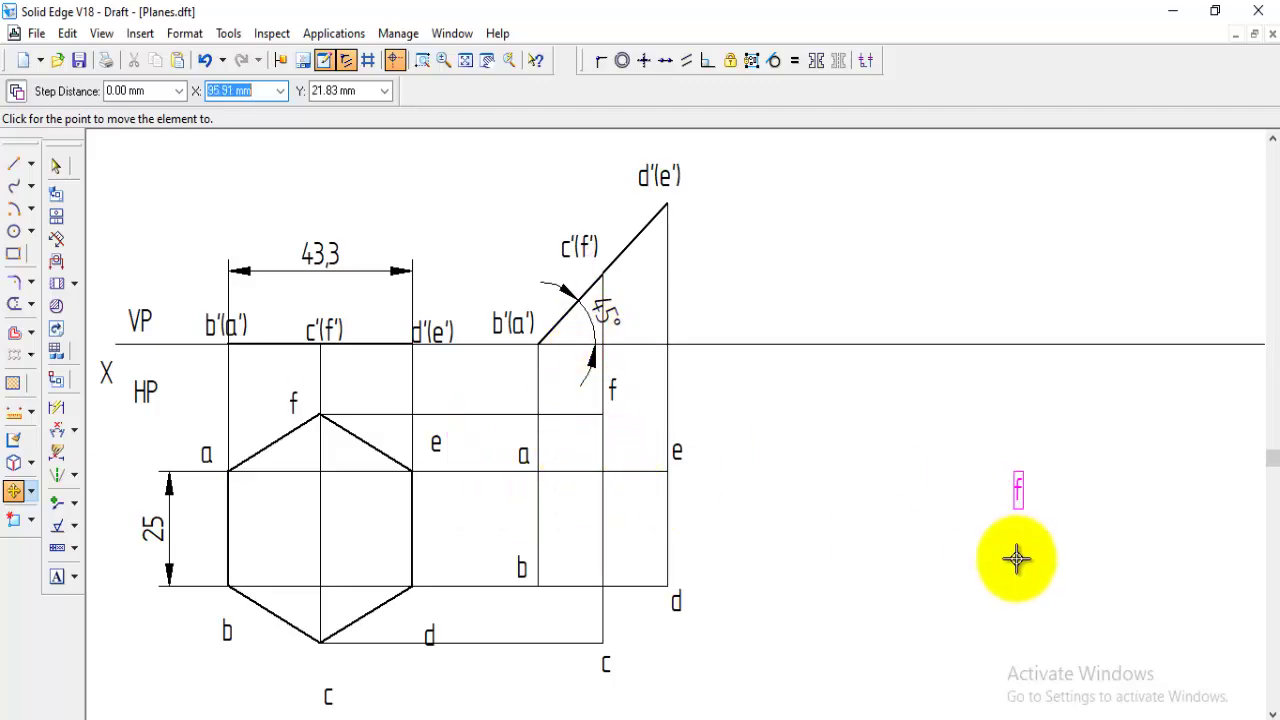
- With the Visible line style, outline the foreshortened hexagon through a, b, c, d, e, f and back to a
left_click(15, 165)
left_click(96, 91)
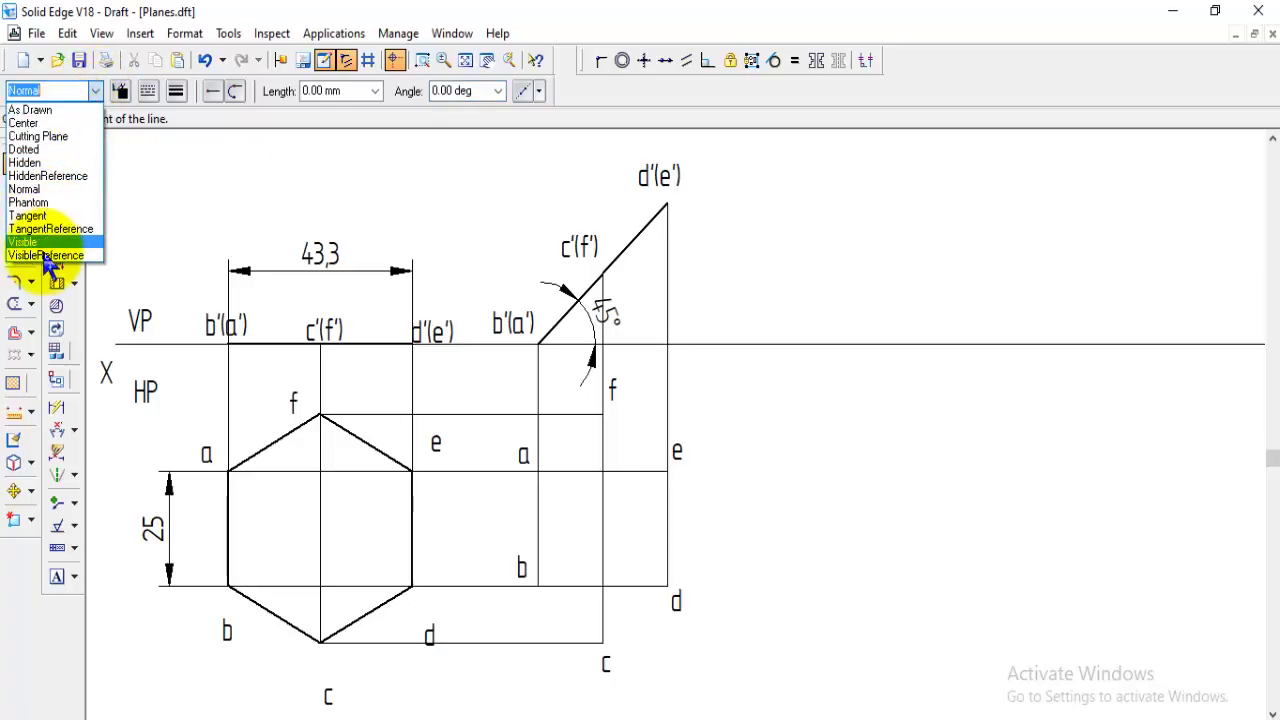
left_click(25, 249)
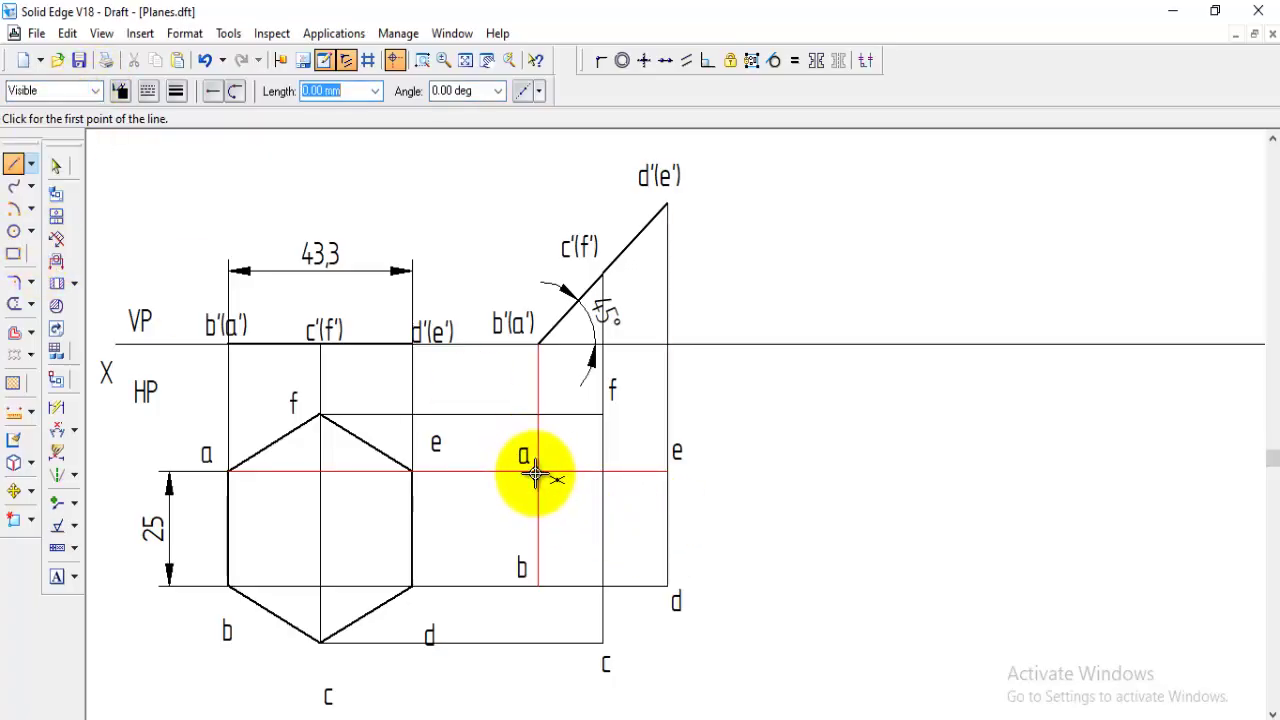
left_click(537, 472)
left_click(538, 586)
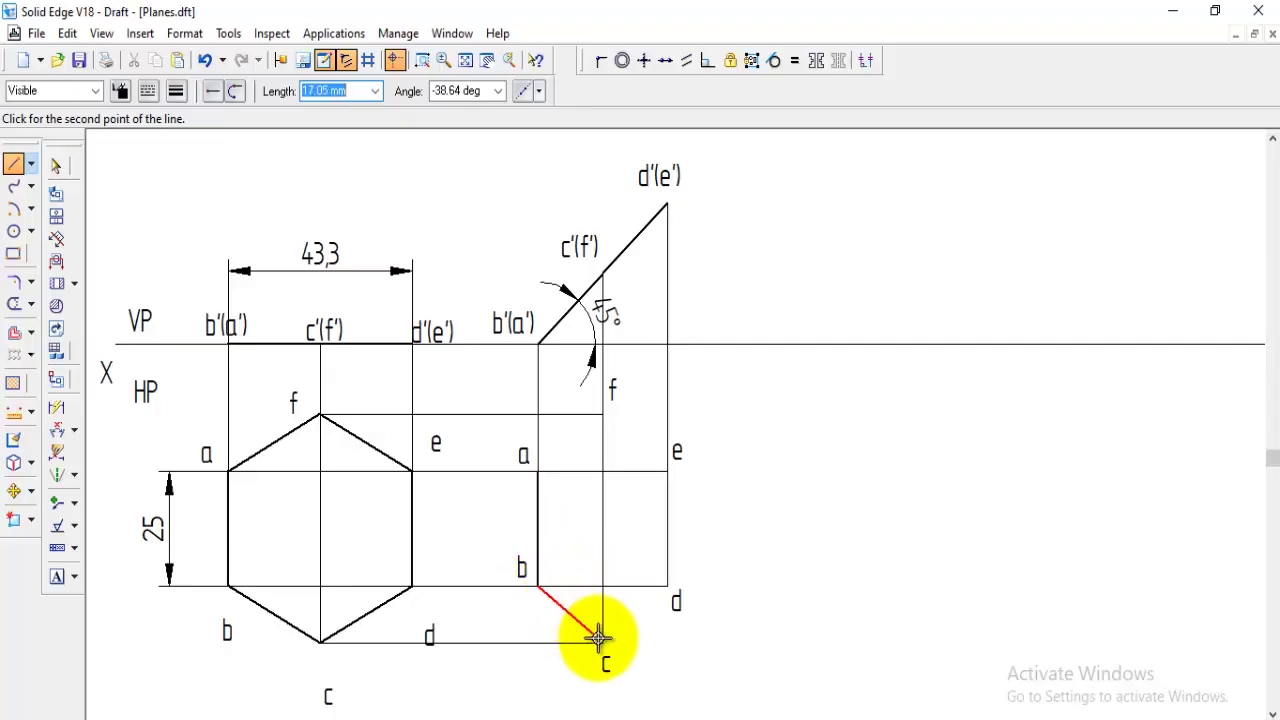
left_click(668, 586)
left_click(668, 471)
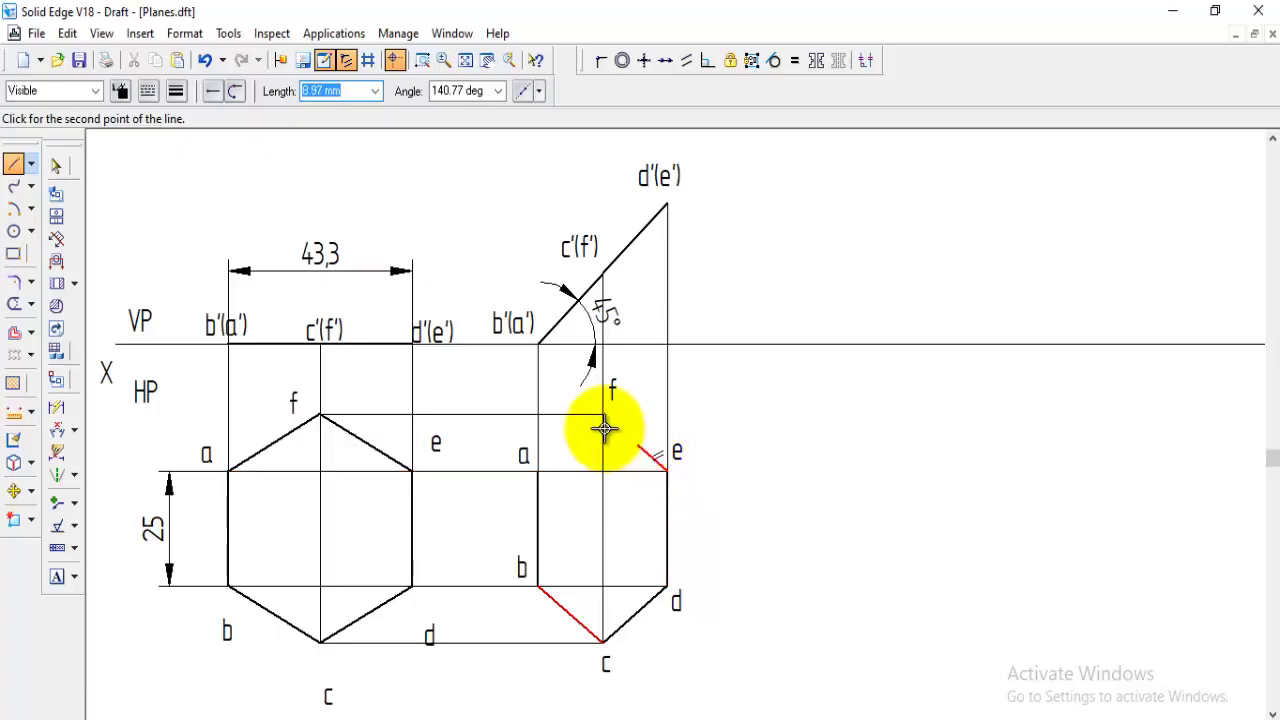
left_click(602, 415)
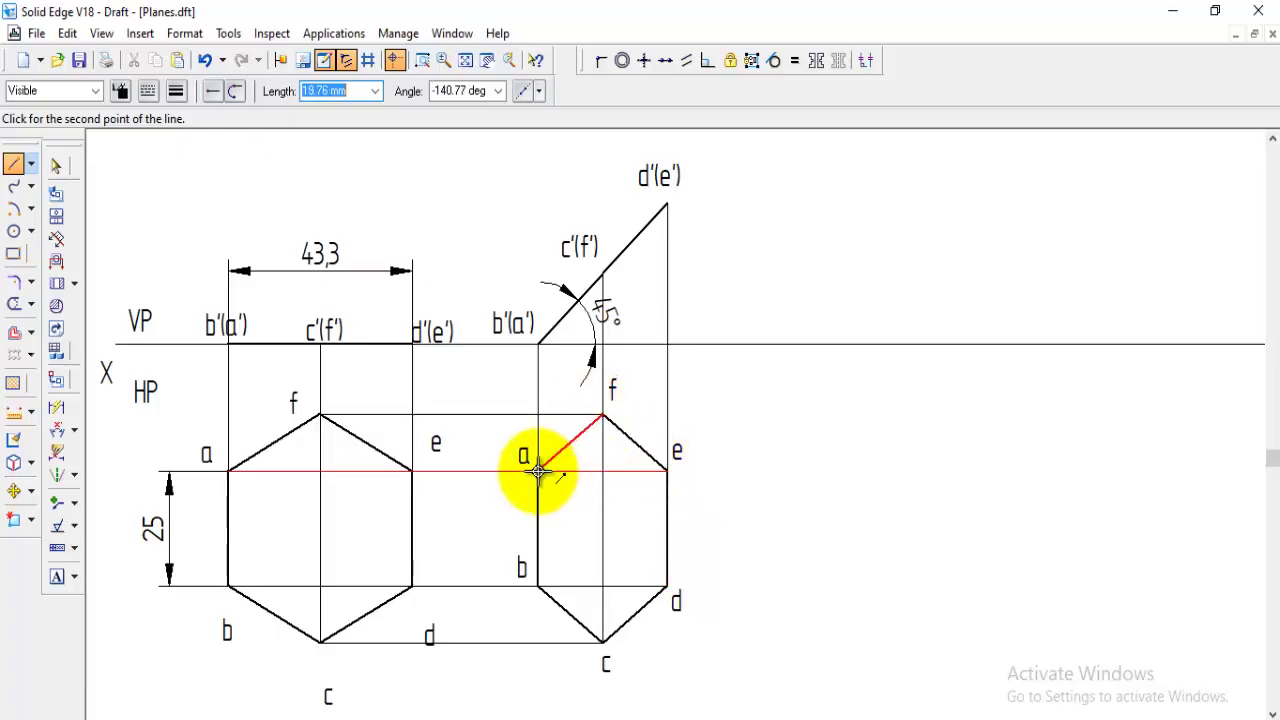
left_click(538, 471)
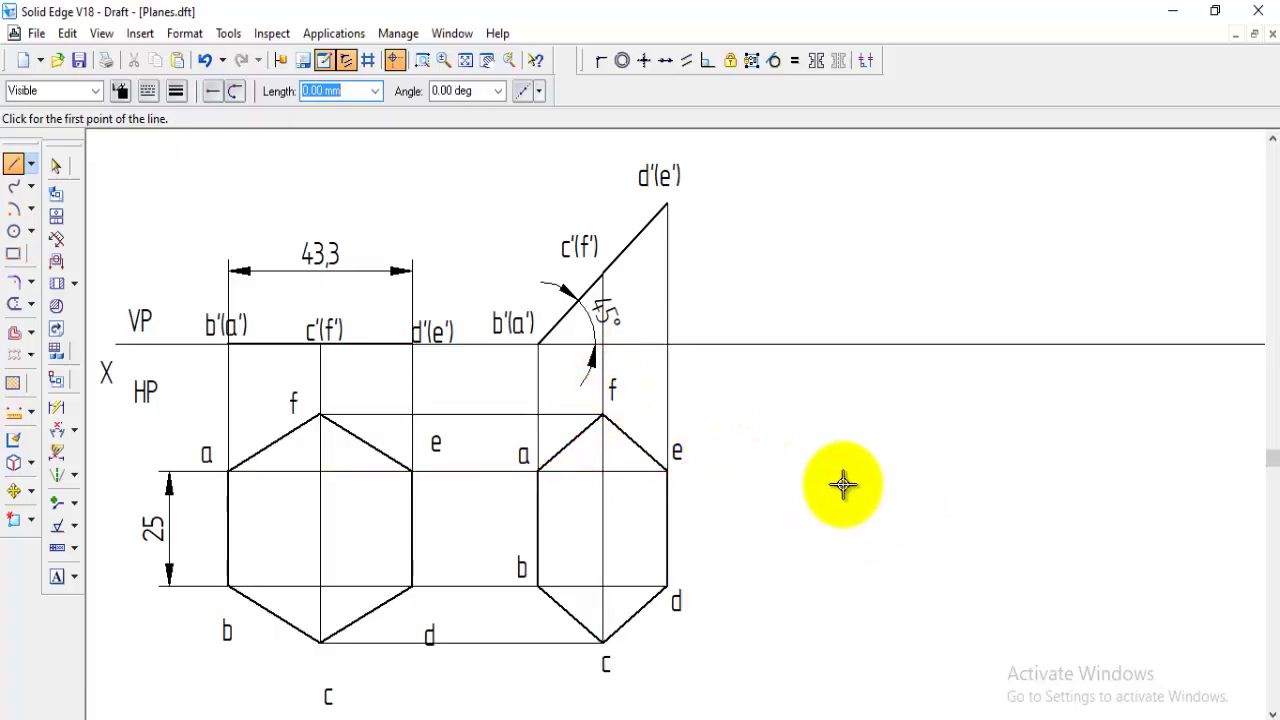
- Check the Problem No. 40 statement for the resting side's inclination to VP, ending with the full XY line and both views framed
scroll(1047, 554, "up", 2)
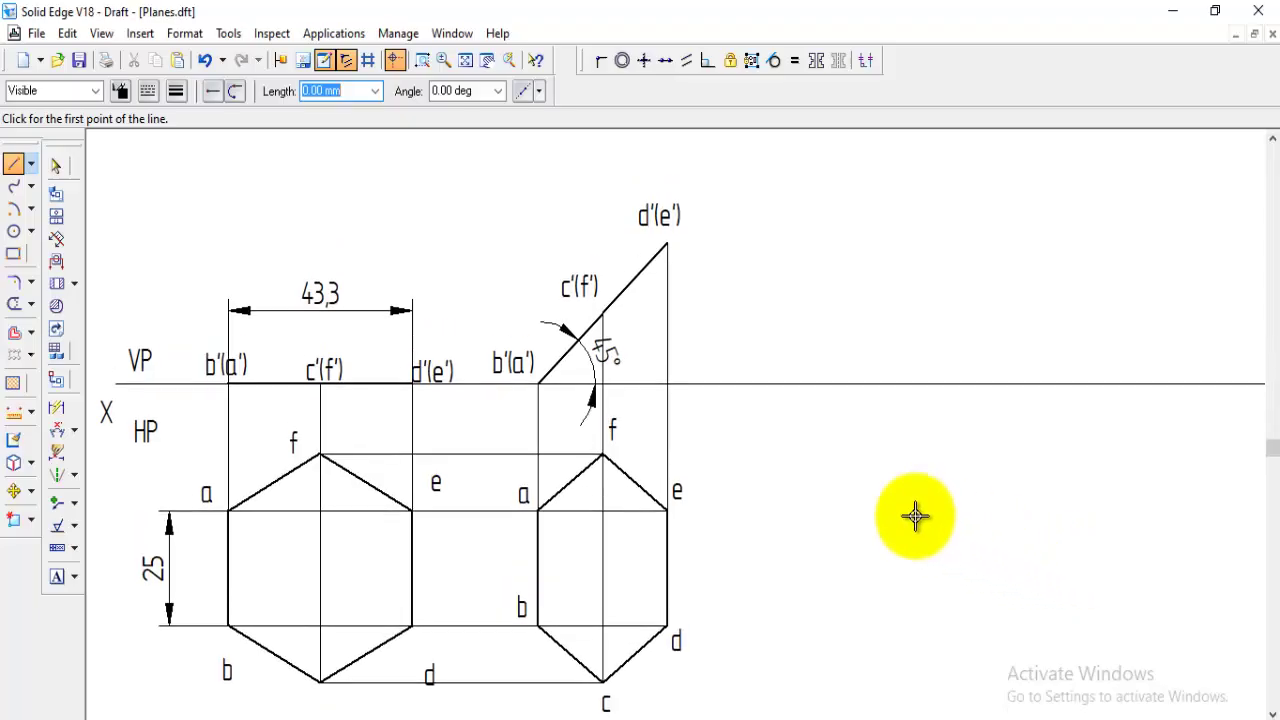
scroll(957, 571, "up", 5)
scroll(1040, 567, "up", 5)
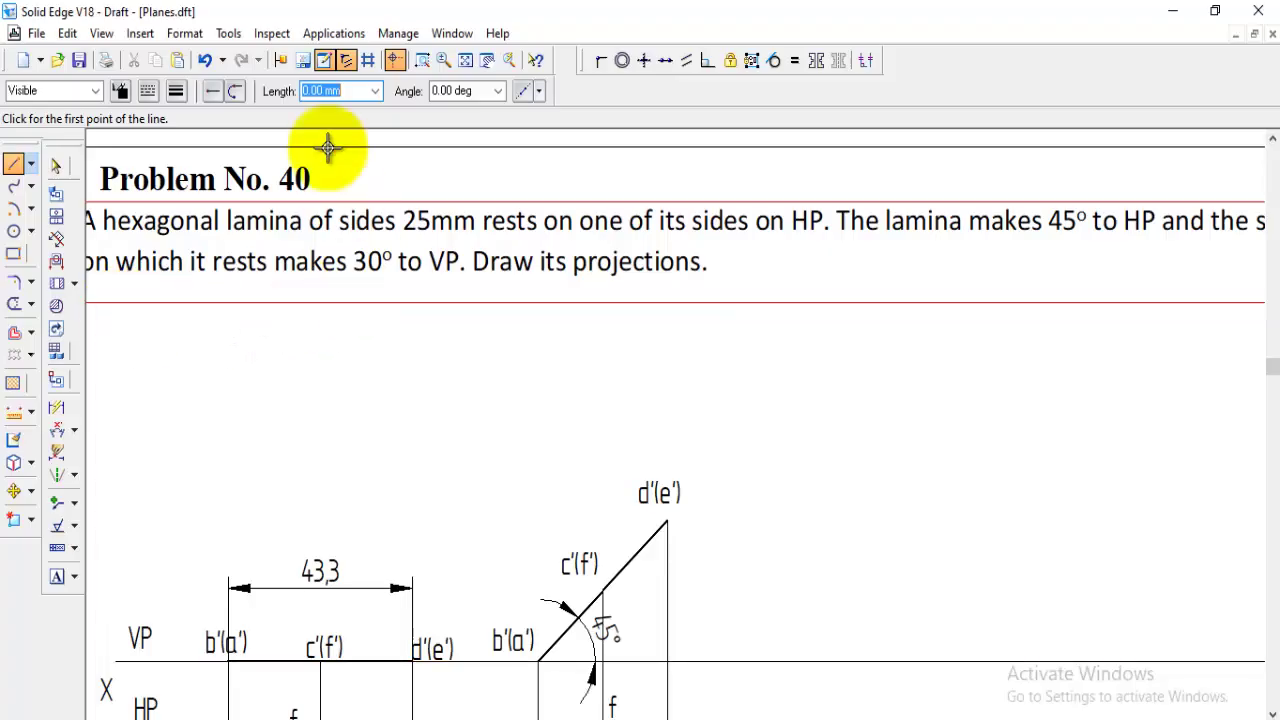
left_click(466, 60)
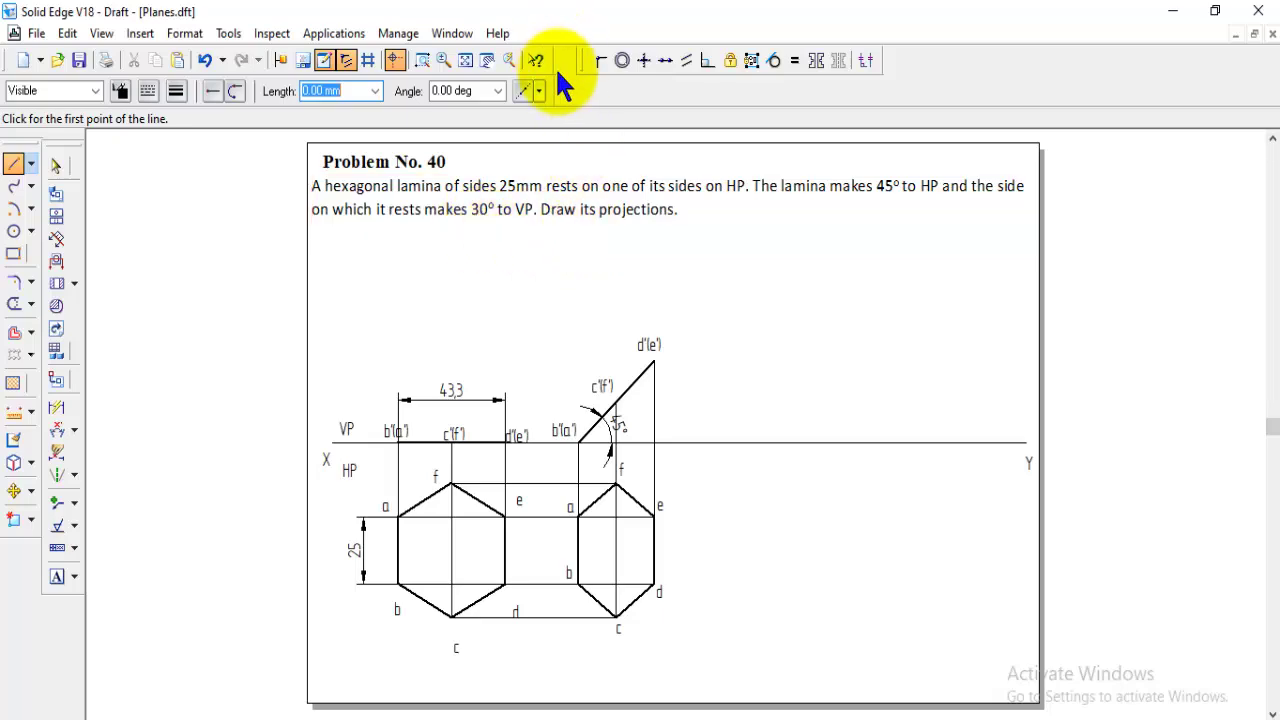
left_click(424, 62)
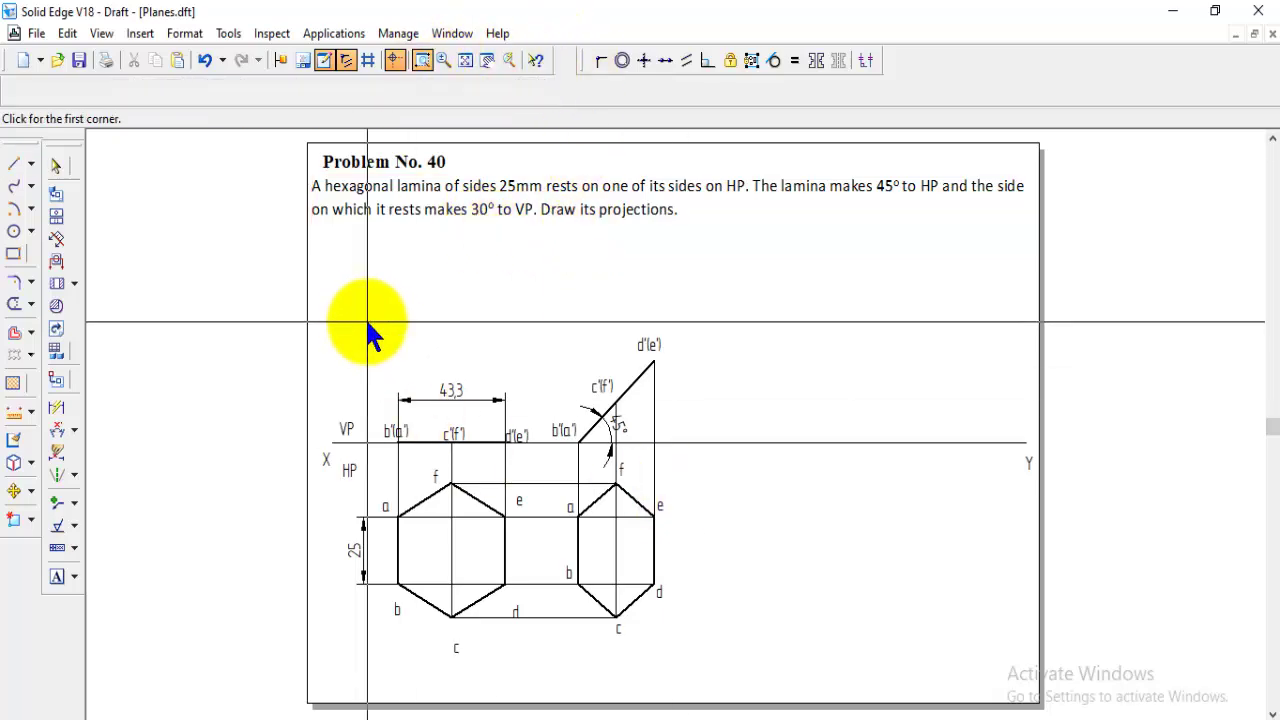
left_click(318, 303)
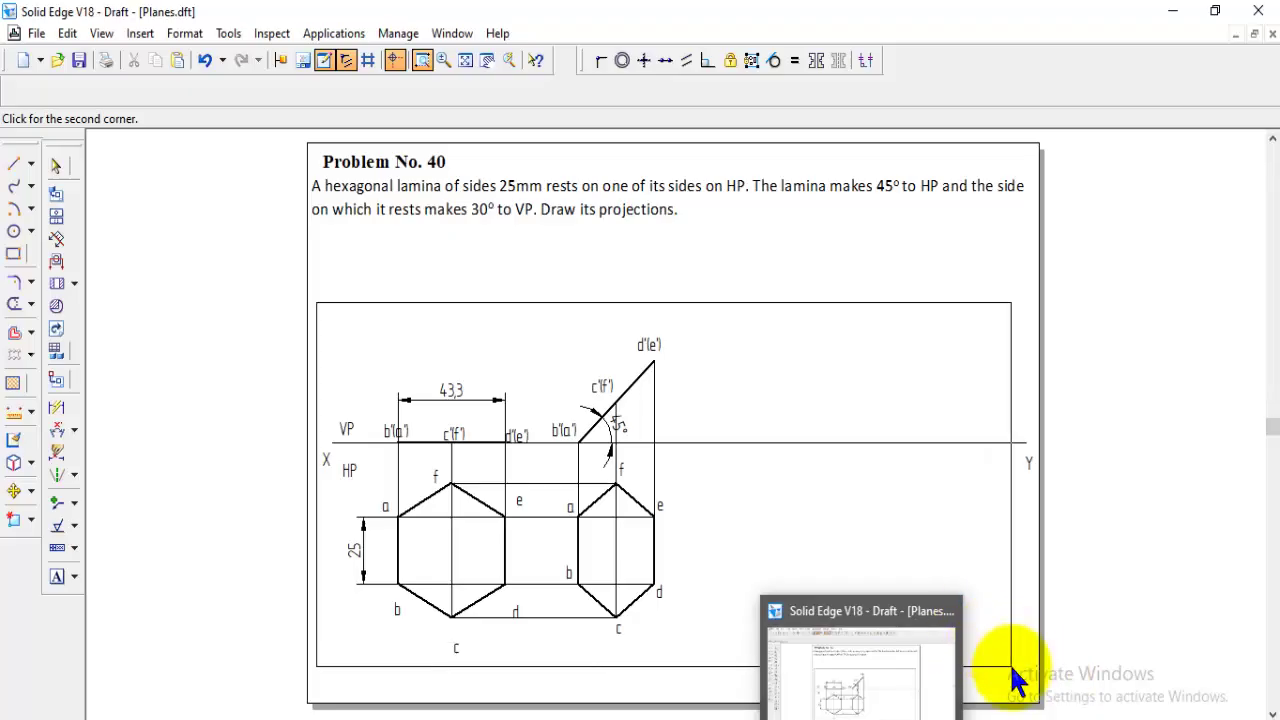
left_click(1003, 605)
- With the Normal line style, draw a long line at -30° from a point on the XY line just beyond the d'(e') projector
key("l")
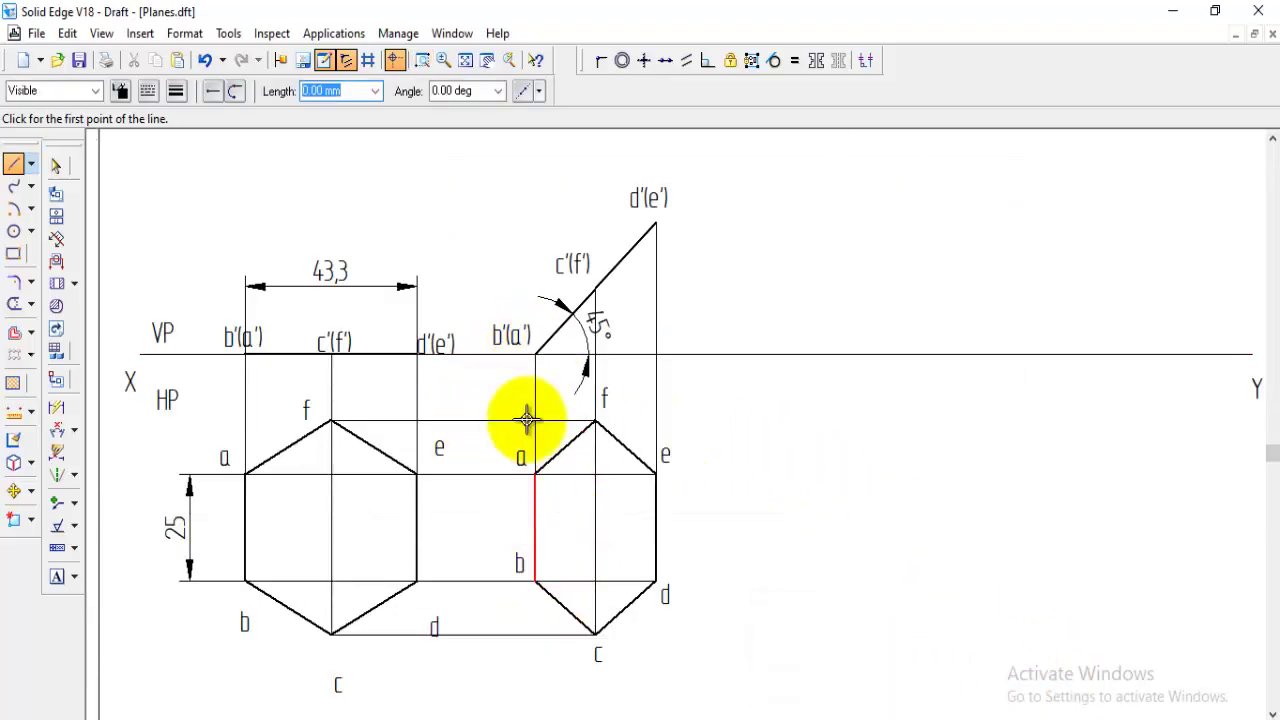
left_click(96, 91)
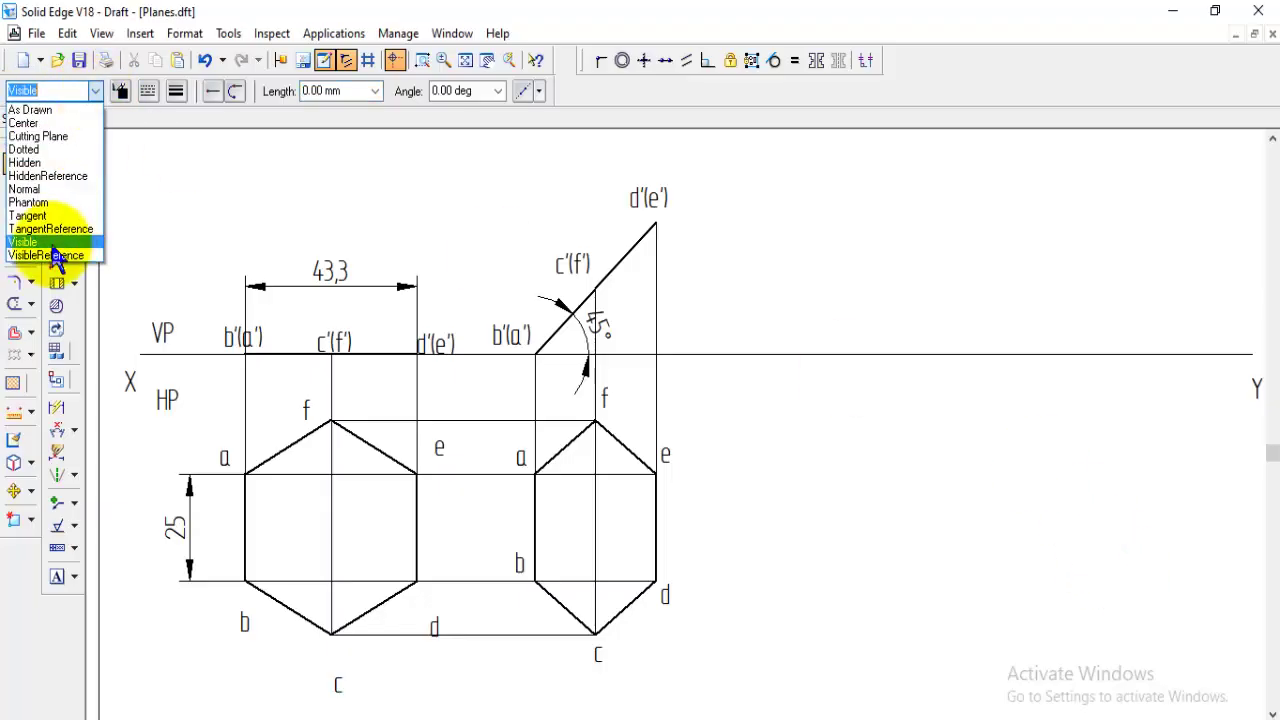
left_click(30, 189)
left_click(677, 354)
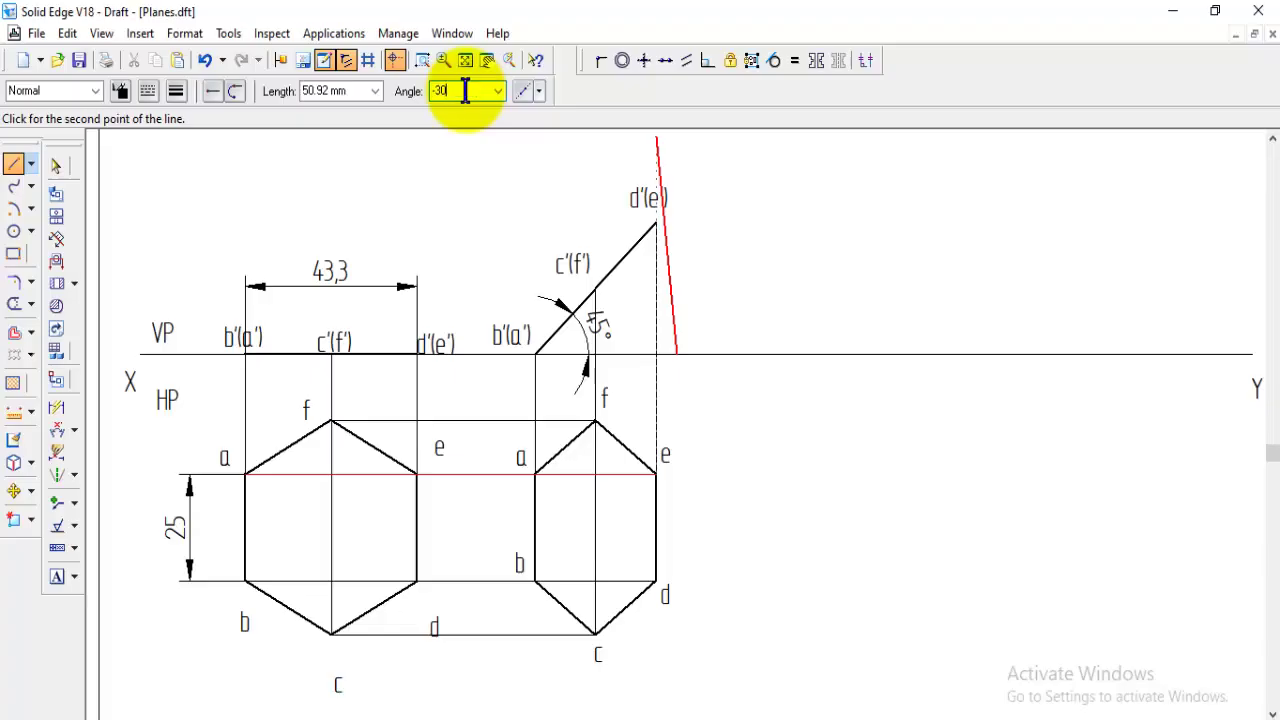
key("Tab")
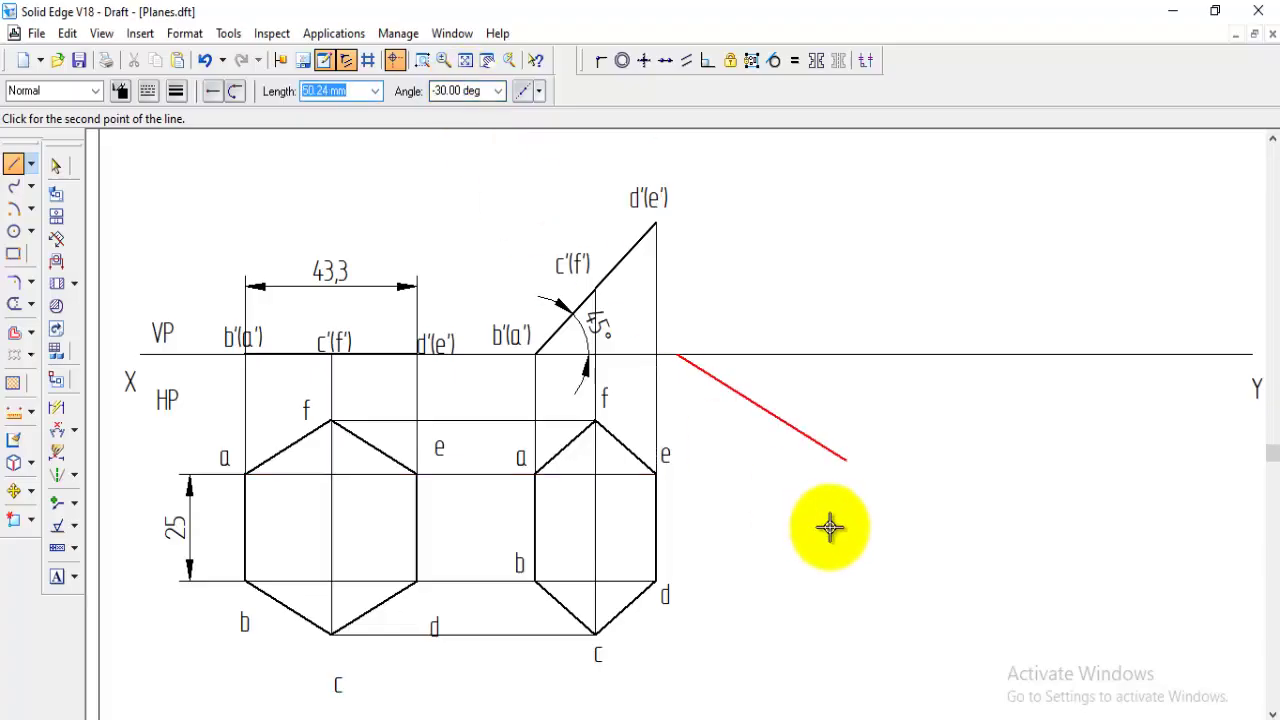
left_click(1196, 643)
key("Escape")
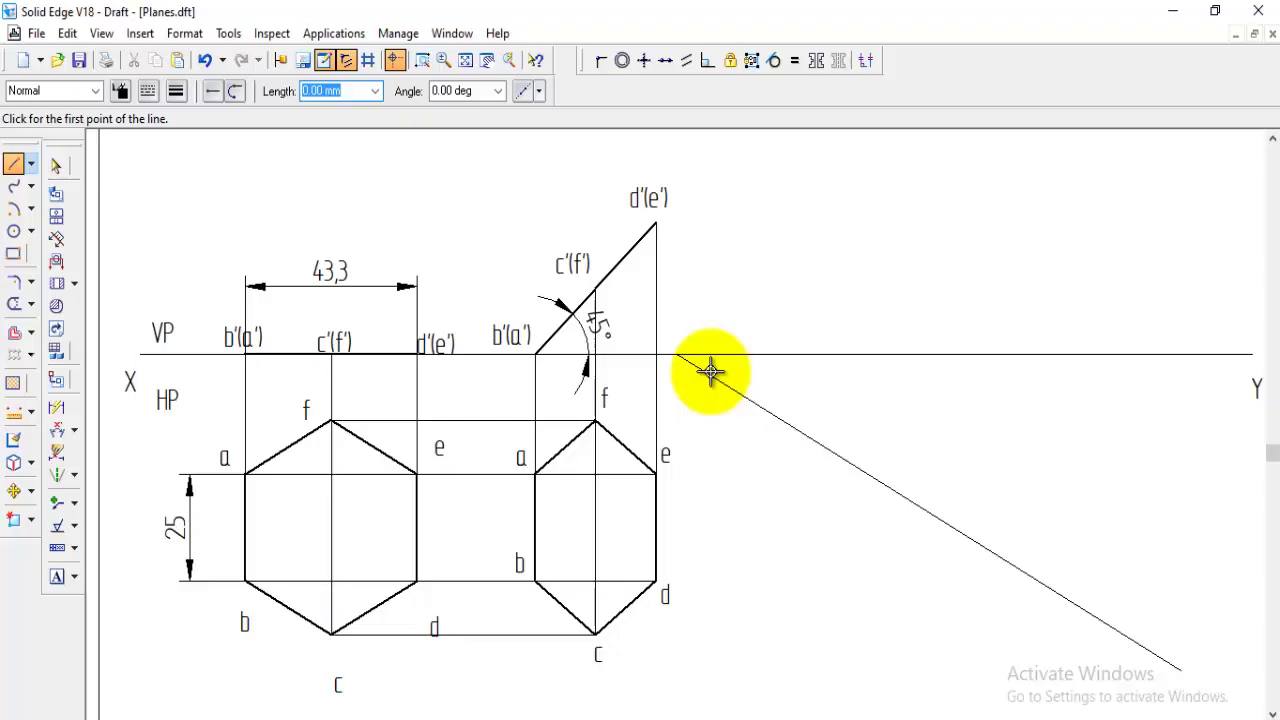
- Dimension the angle between the long inclined line and the XY line, placing the dimension near their intersection
left_click(57, 432)
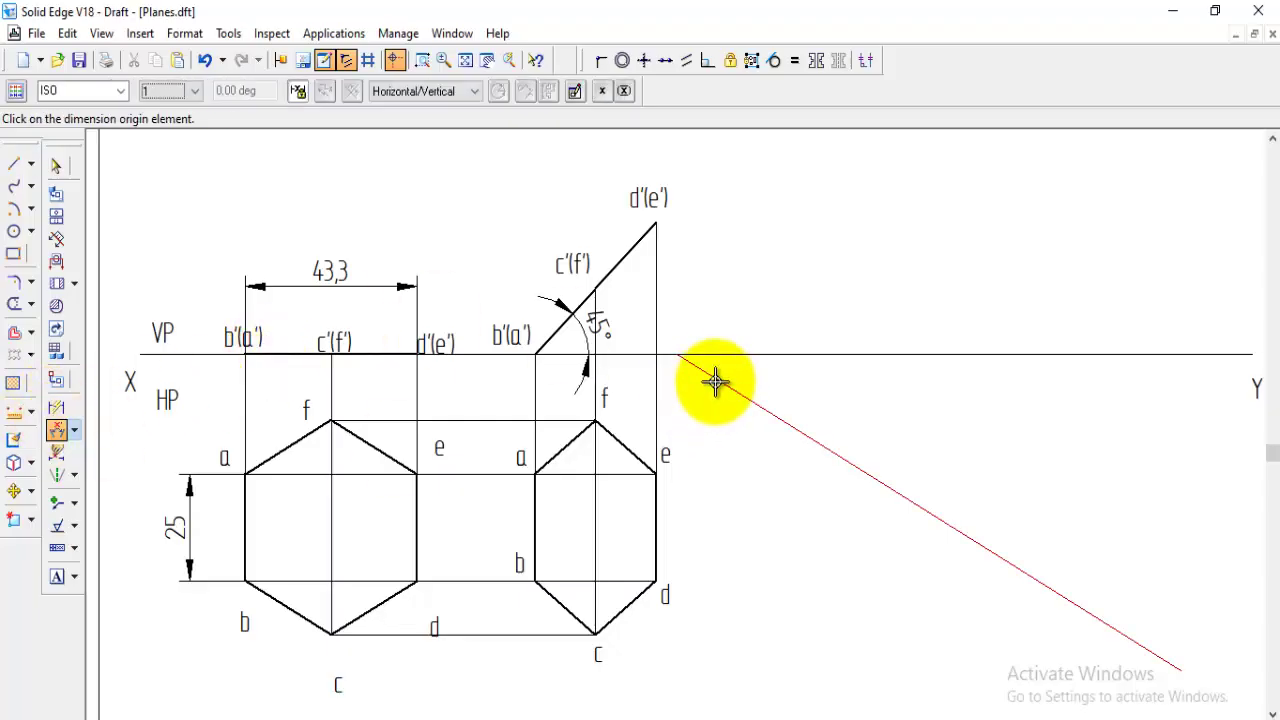
left_click(716, 381)
left_click(737, 355)
left_click(760, 377)
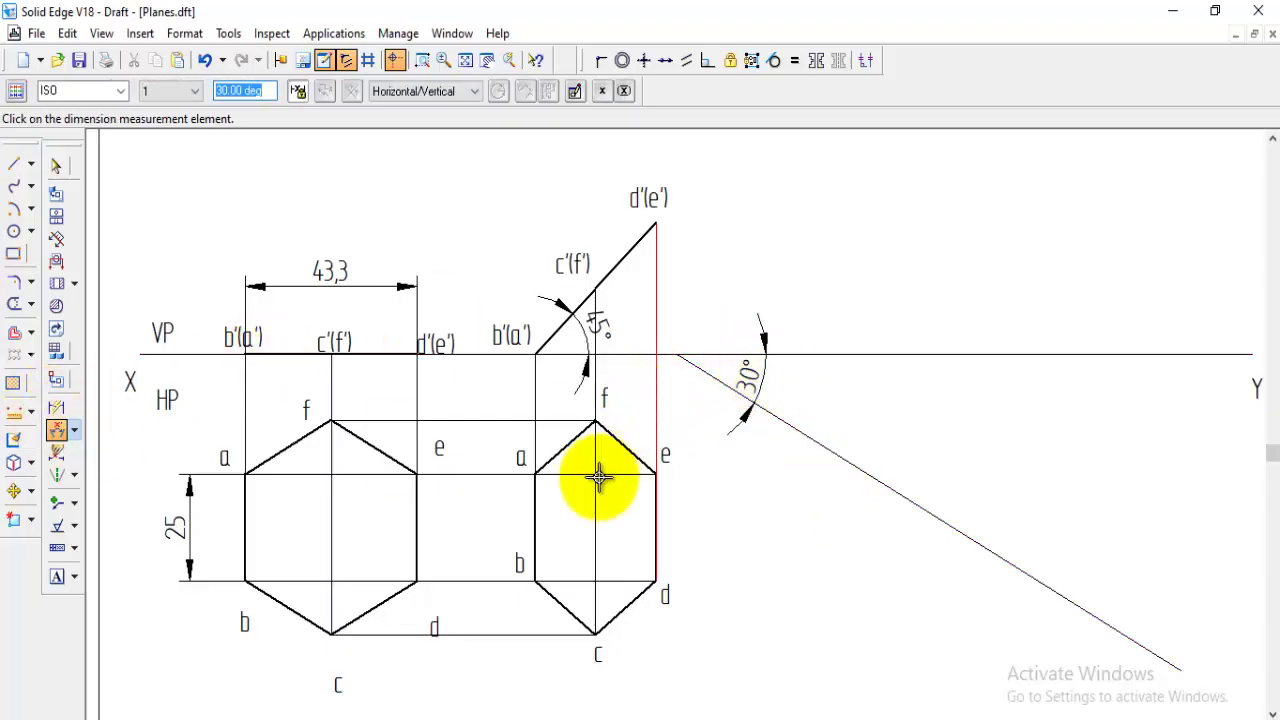
- Copy the six edges of the foreshortened hexagon, using corner a as base point, onto a point midway along the inclined line
left_click(15, 492)
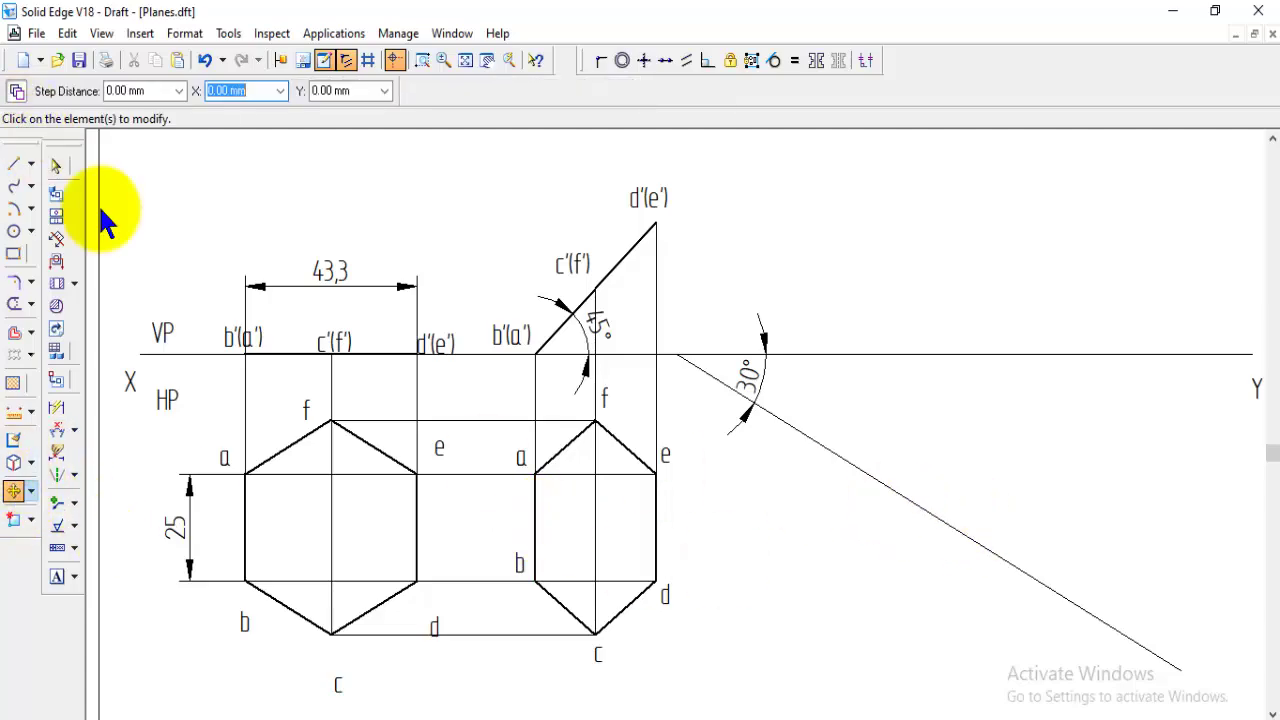
left_click(559, 452)
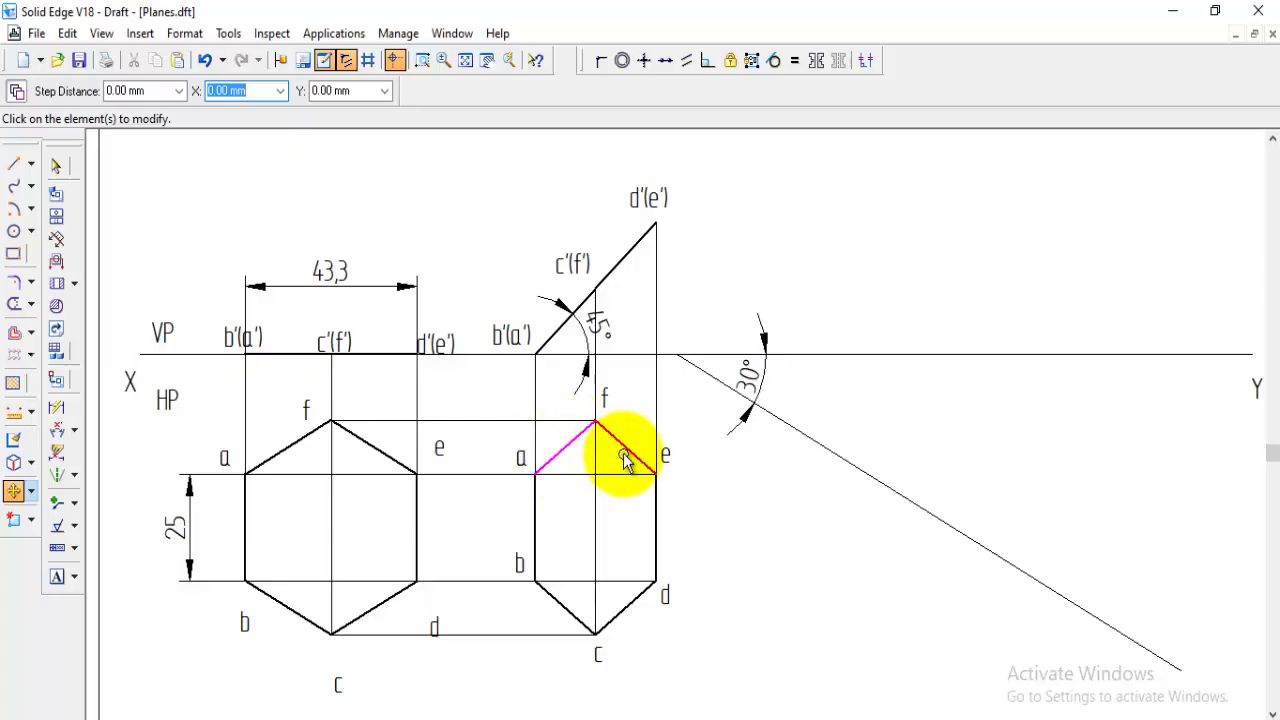
left_click(625, 455, "ctrl")
left_click(656, 529, "ctrl")
left_click(632, 602, "ctrl")
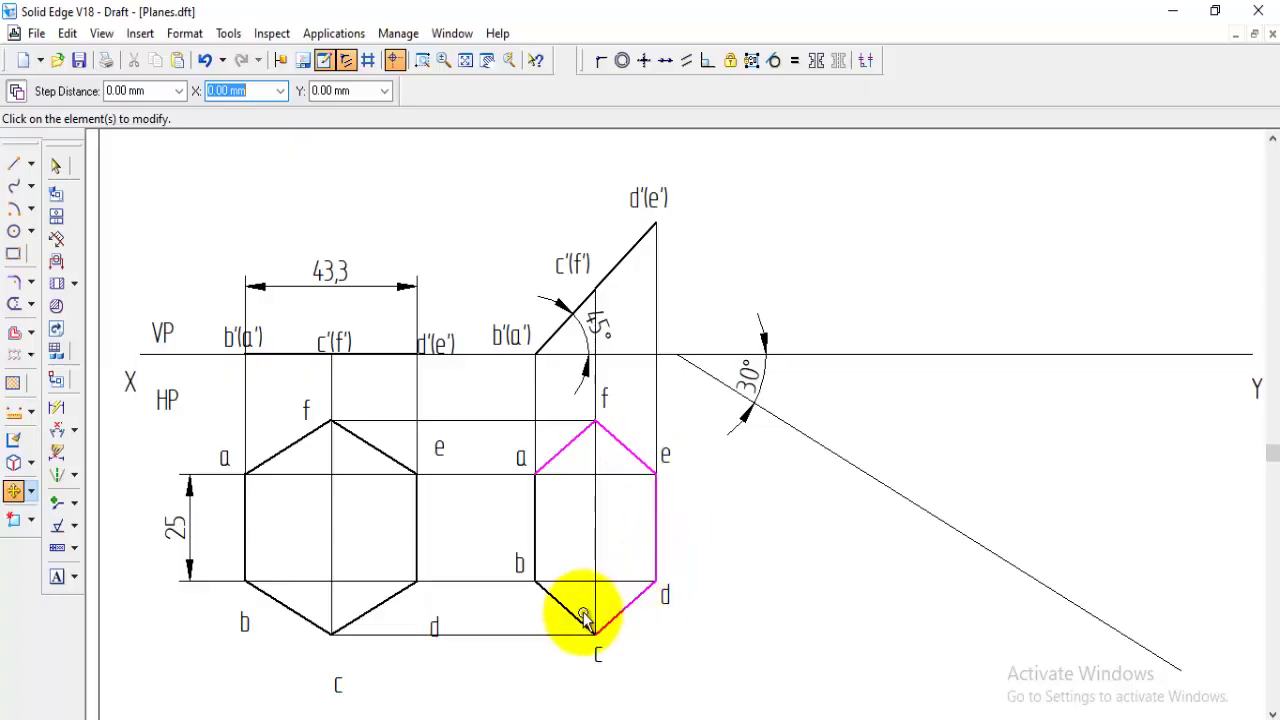
left_click(585, 617, "ctrl")
left_click(536, 530, "ctrl")
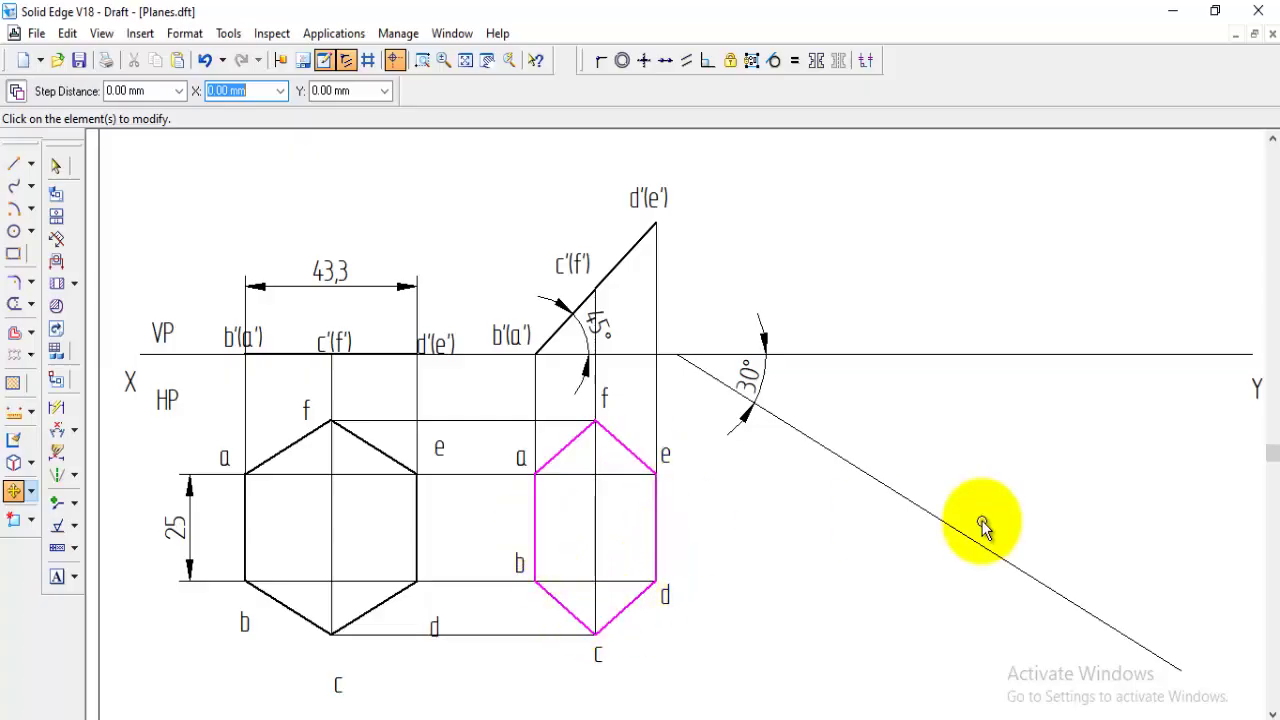
right_click(930, 550)
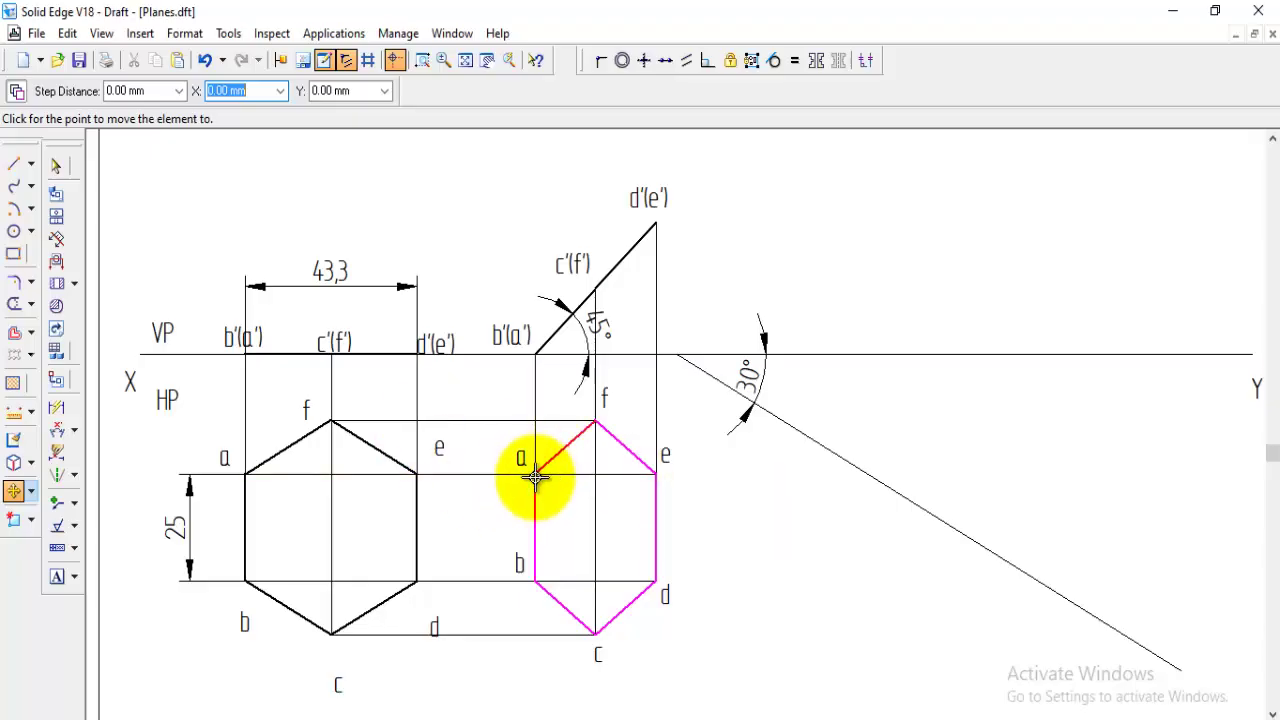
left_click(895, 490)
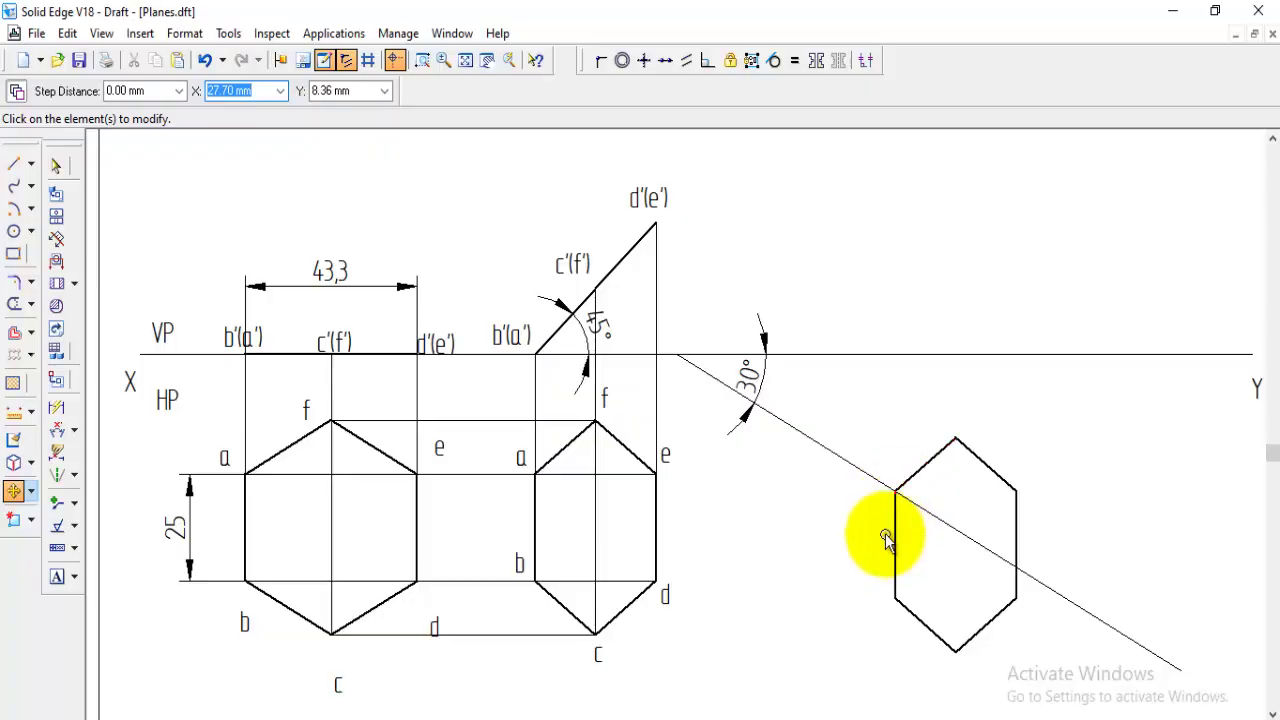
- Rotate the copied hexagon 60° about its corner a without keeping the original, so that side ab lies along the inclined line
left_click(31, 493)
left_click(90, 517)
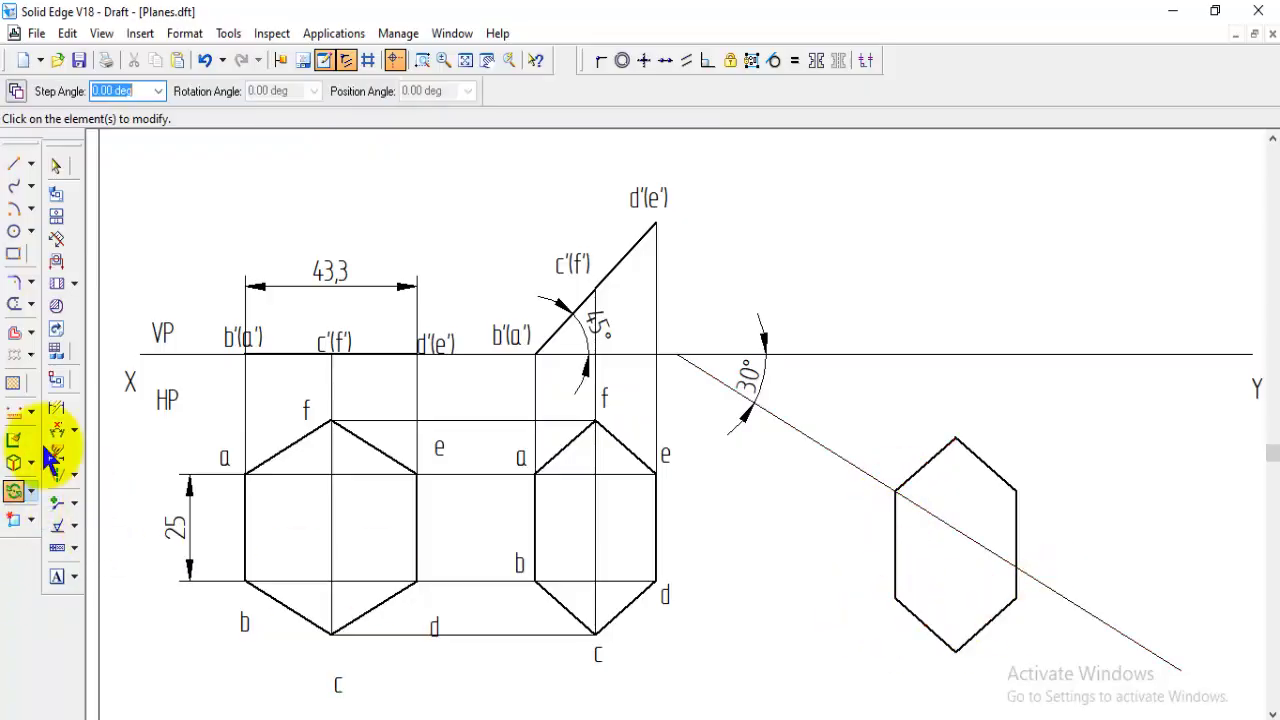
left_click(16, 91)
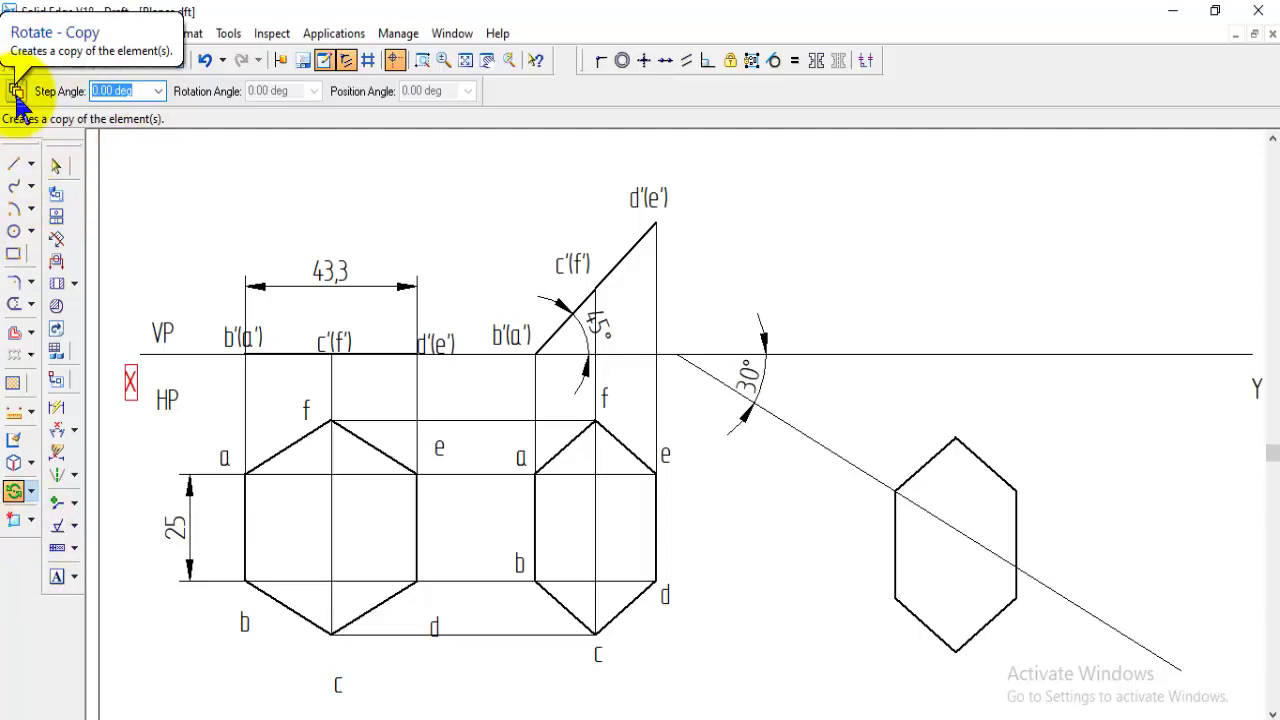
left_click(896, 556)
left_click(932, 458)
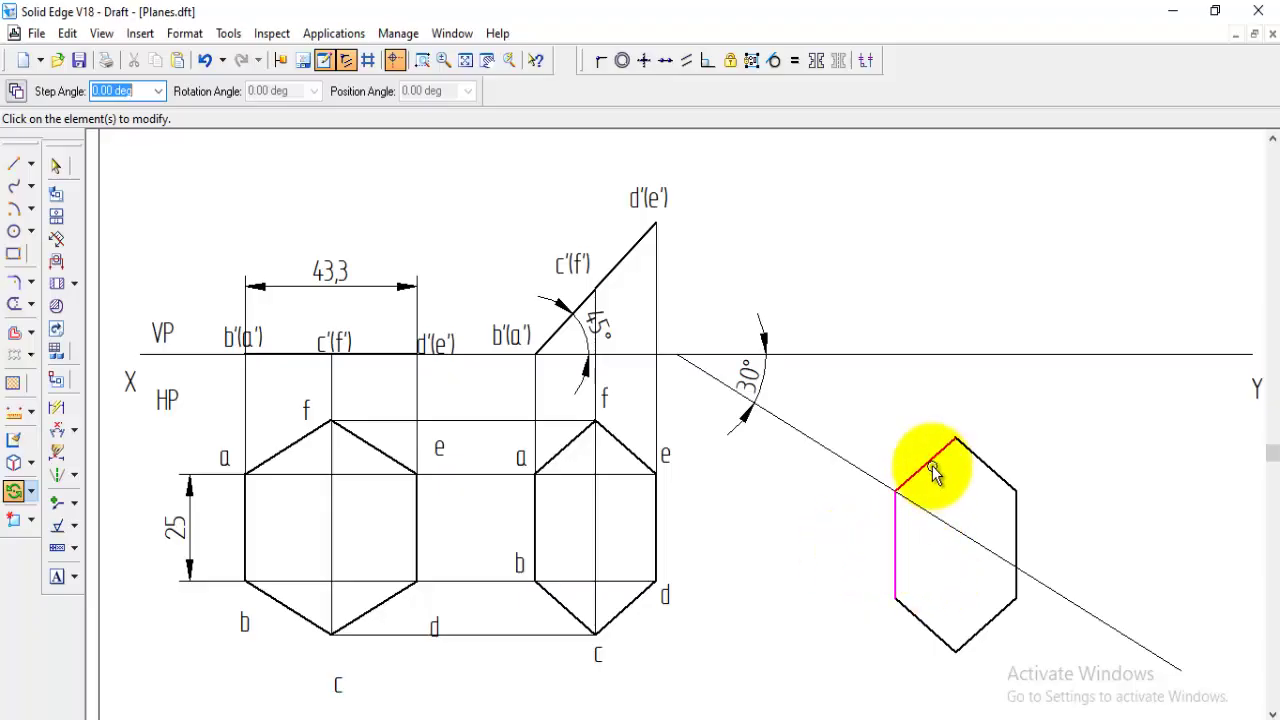
left_click(980, 464)
left_click(1016, 530)
left_click(1005, 610)
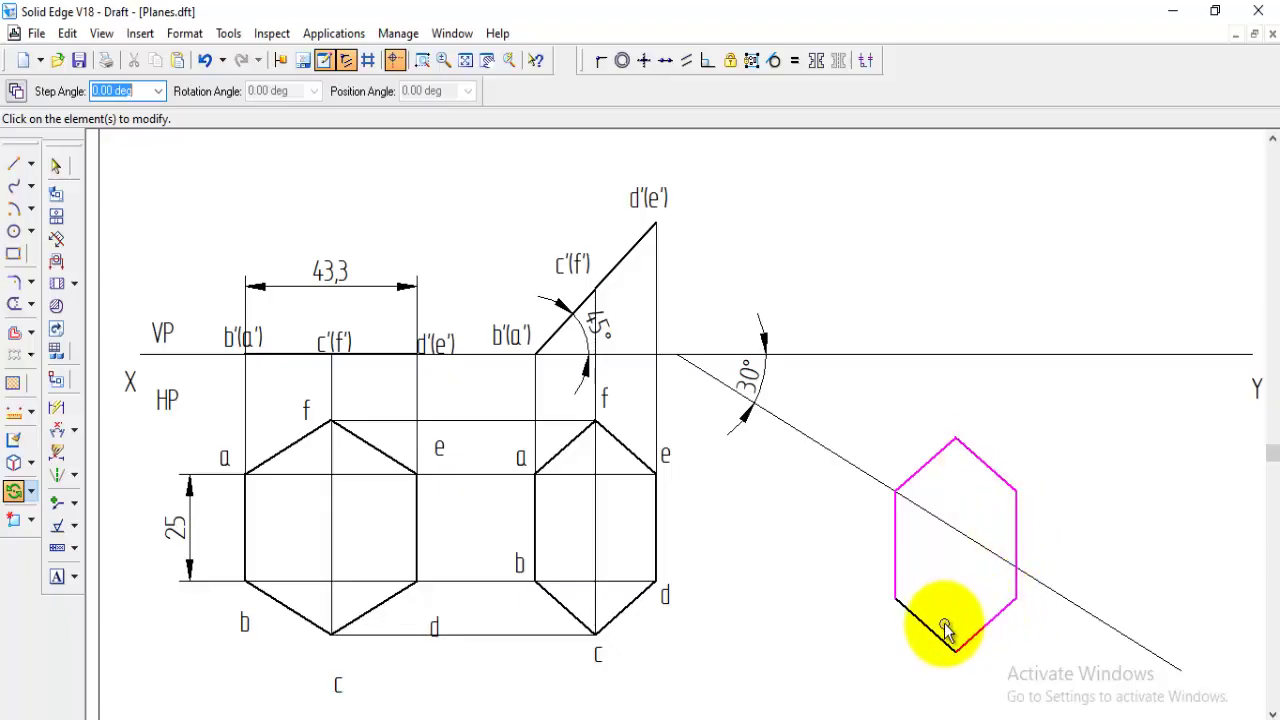
left_click(932, 630)
right_click(840, 590)
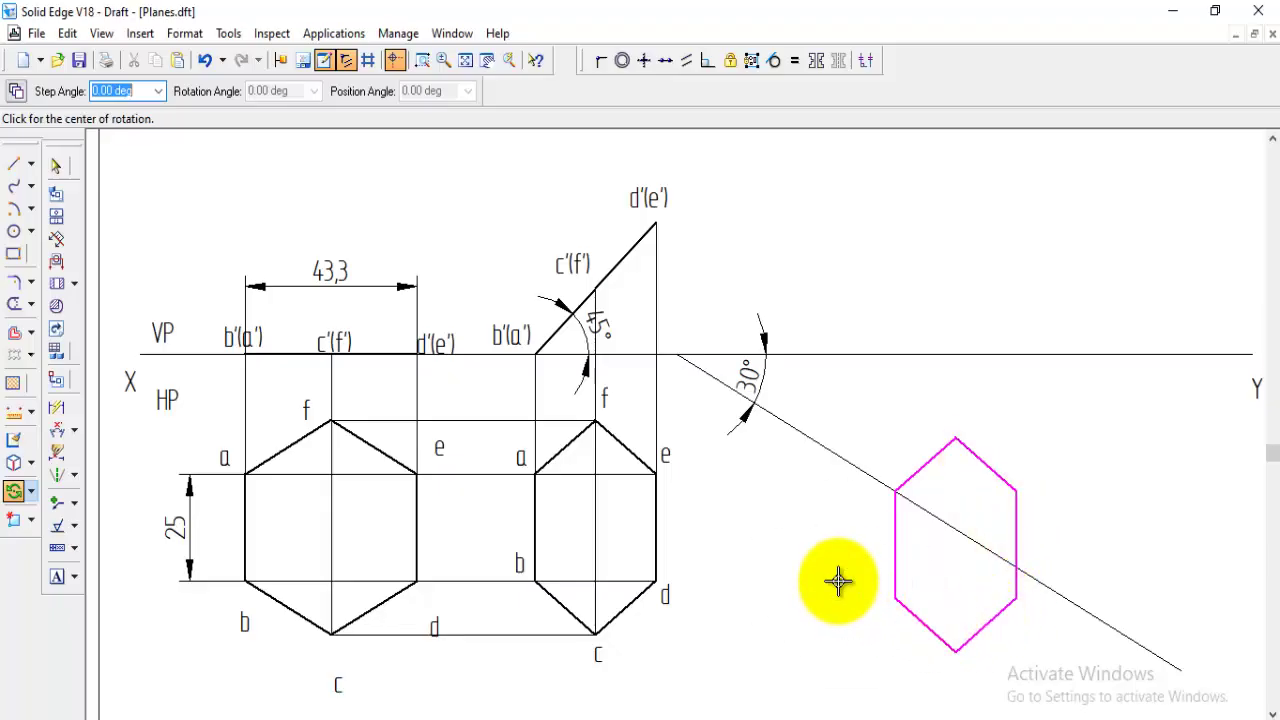
left_click(895, 491)
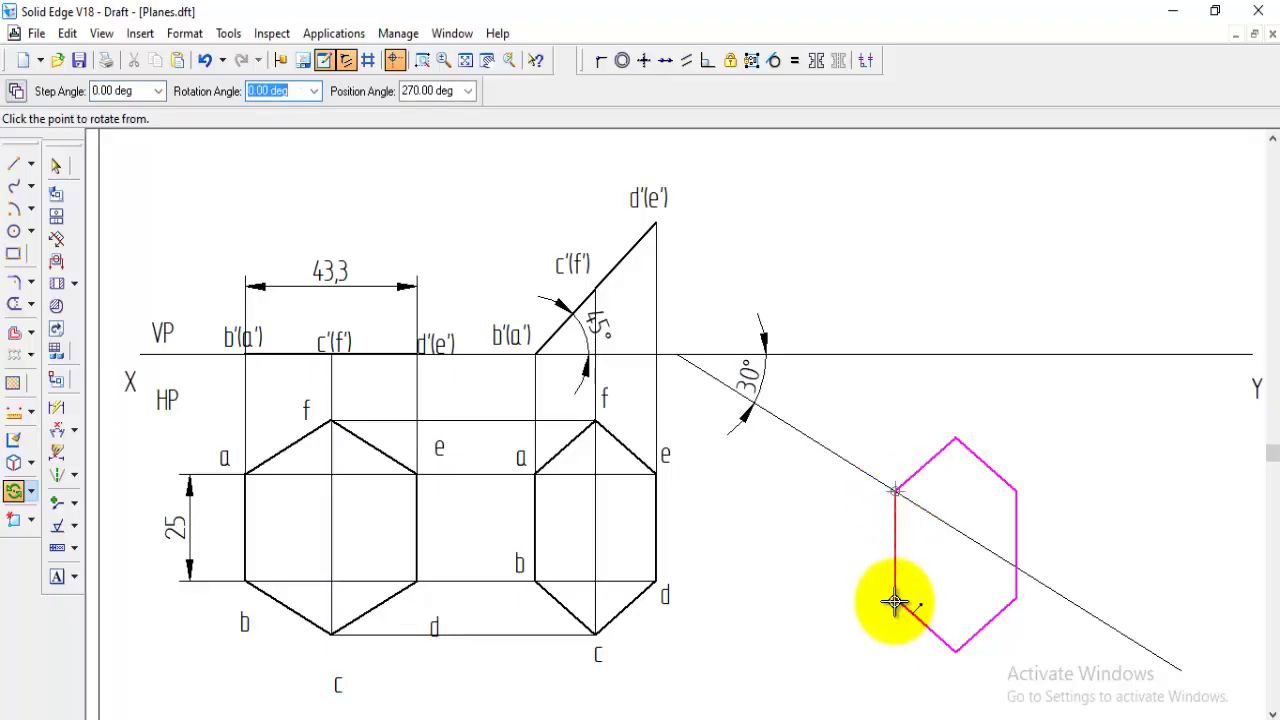
left_click(895, 602)
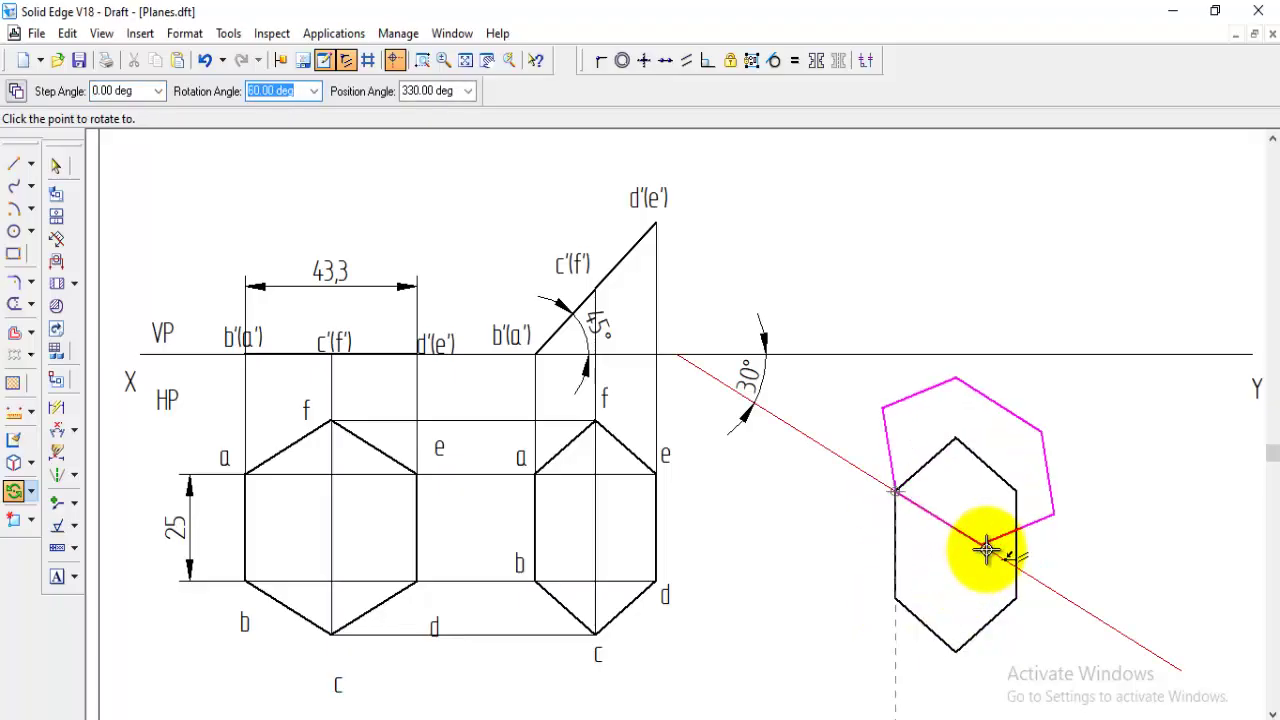
left_click(987, 550)
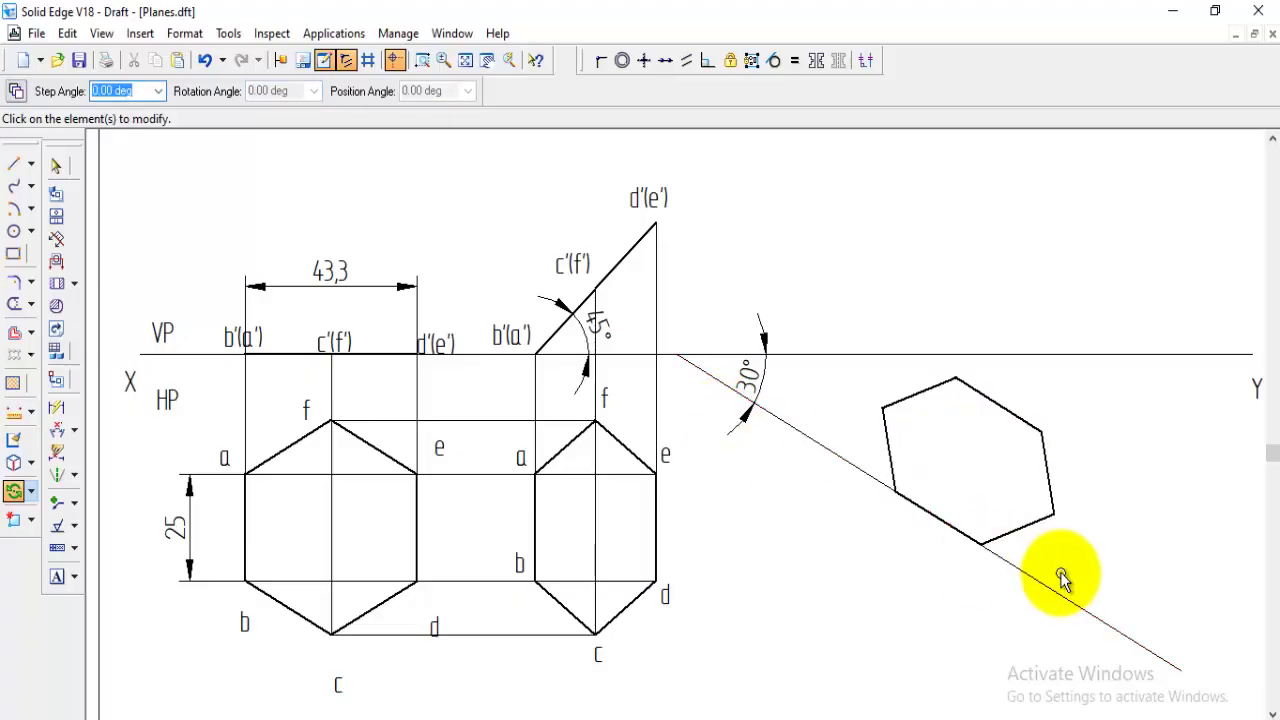
- Copy the labels a, b and c from the foreshortened hexagon to the matching corners of the rotated hexagon
left_click(31, 491)
left_click(84, 496)
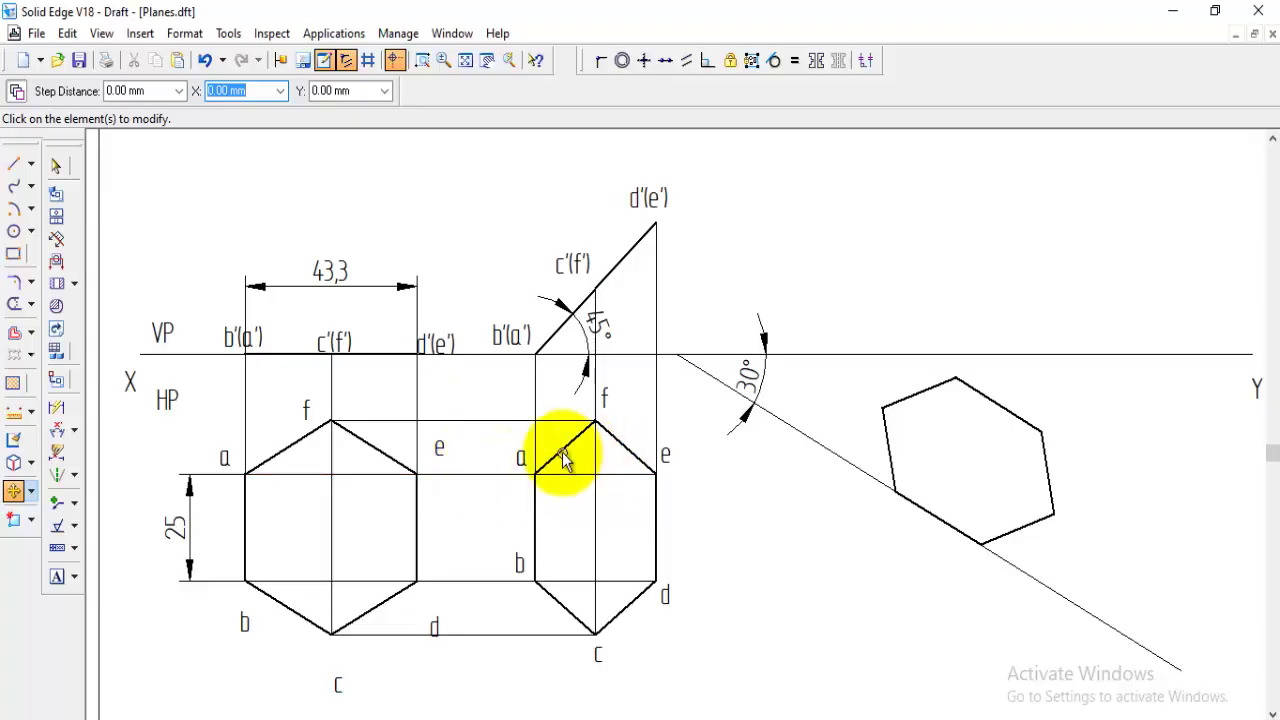
left_click(522, 460)
left_click(866, 543)
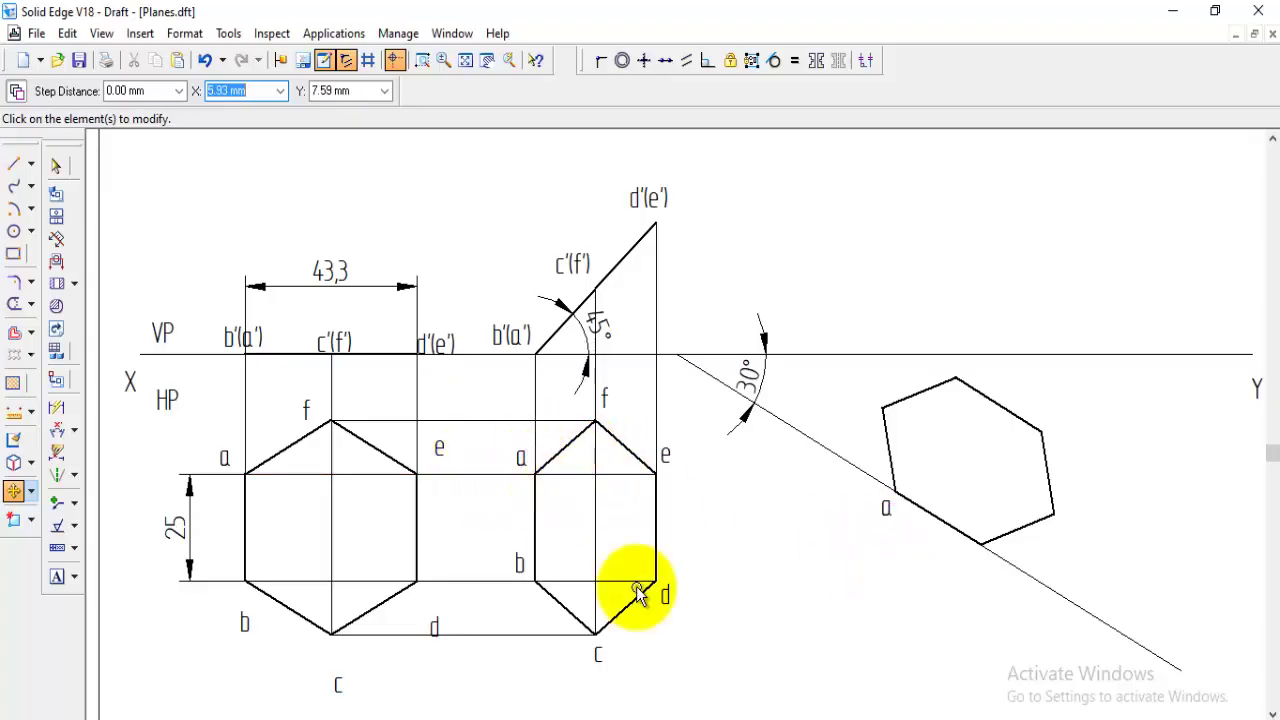
left_click(520, 563)
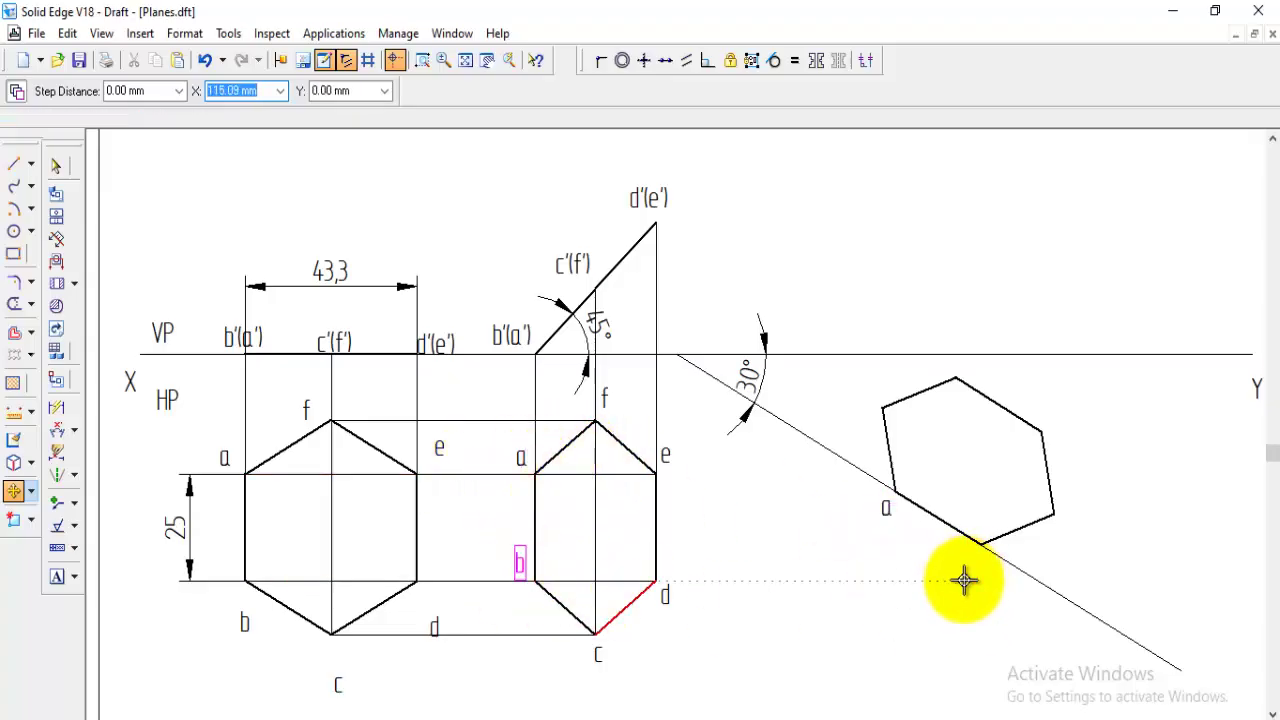
left_click(964, 580)
left_click(605, 660)
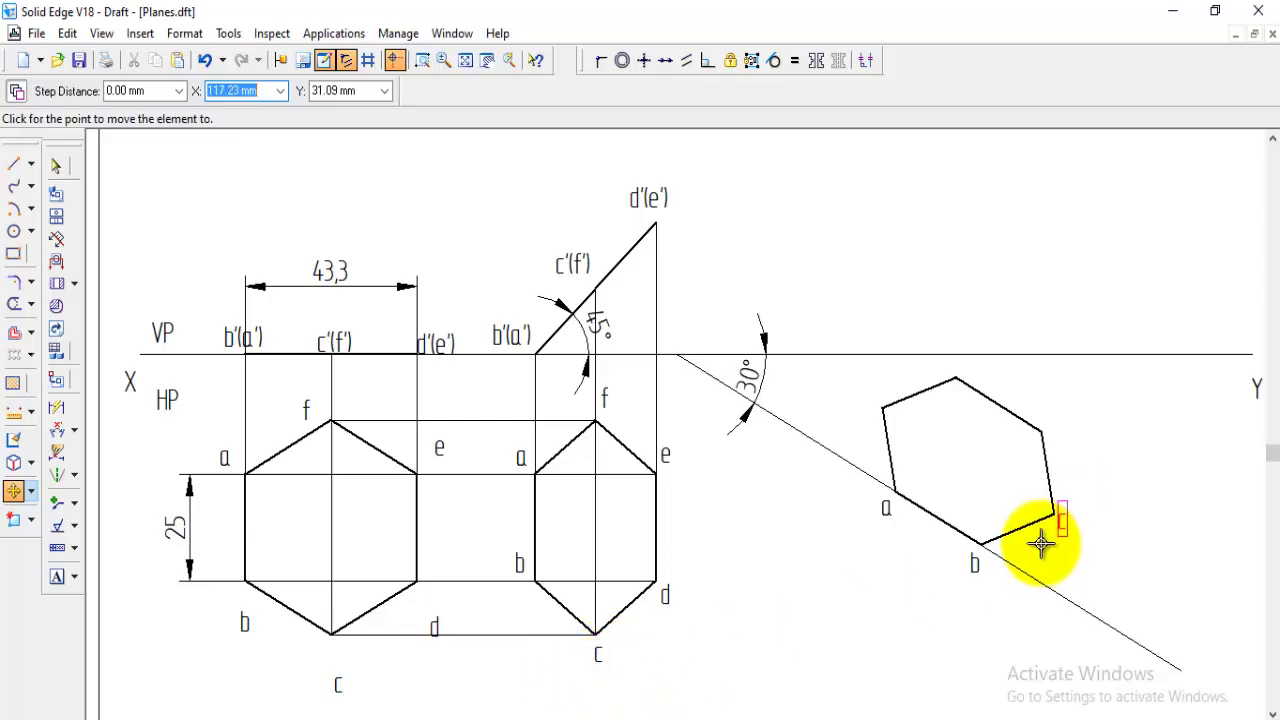
left_click(1049, 537)
- Copy the labels d, e and f from the foreshortened hexagon to the matching corners of the rotated hexagon
left_click(667, 598)
left_click(1055, 455)
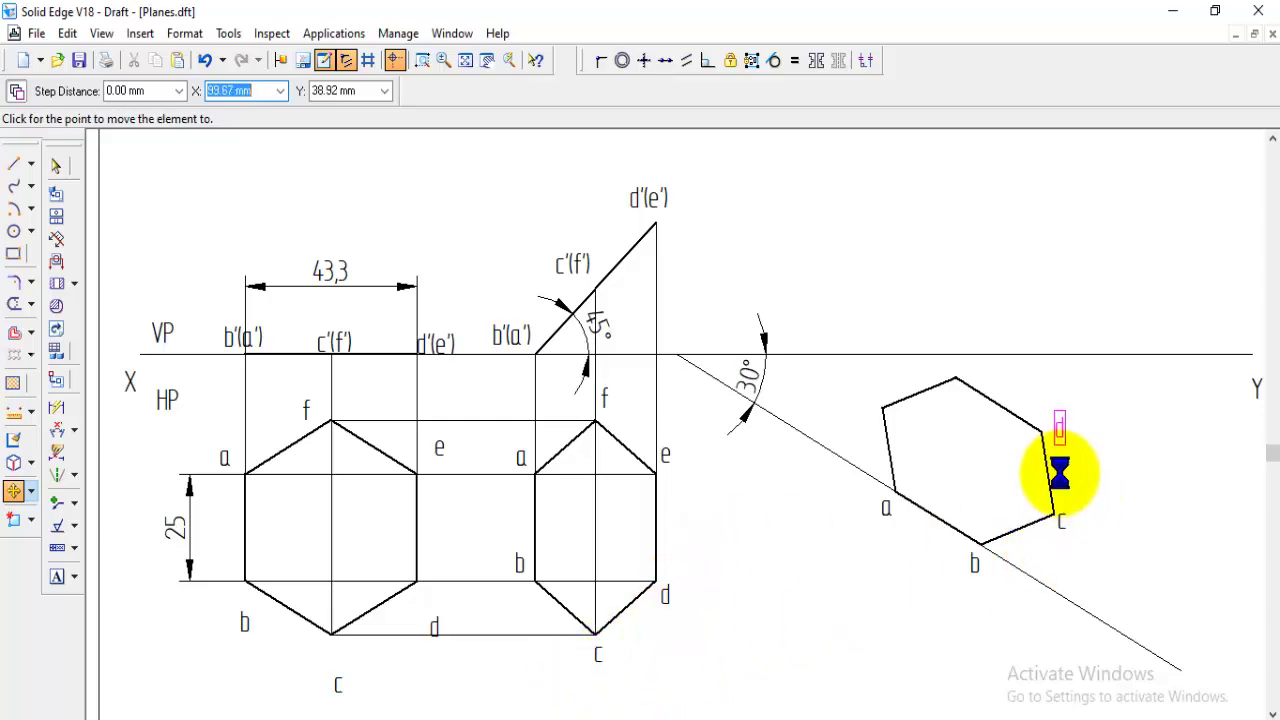
left_click(673, 455)
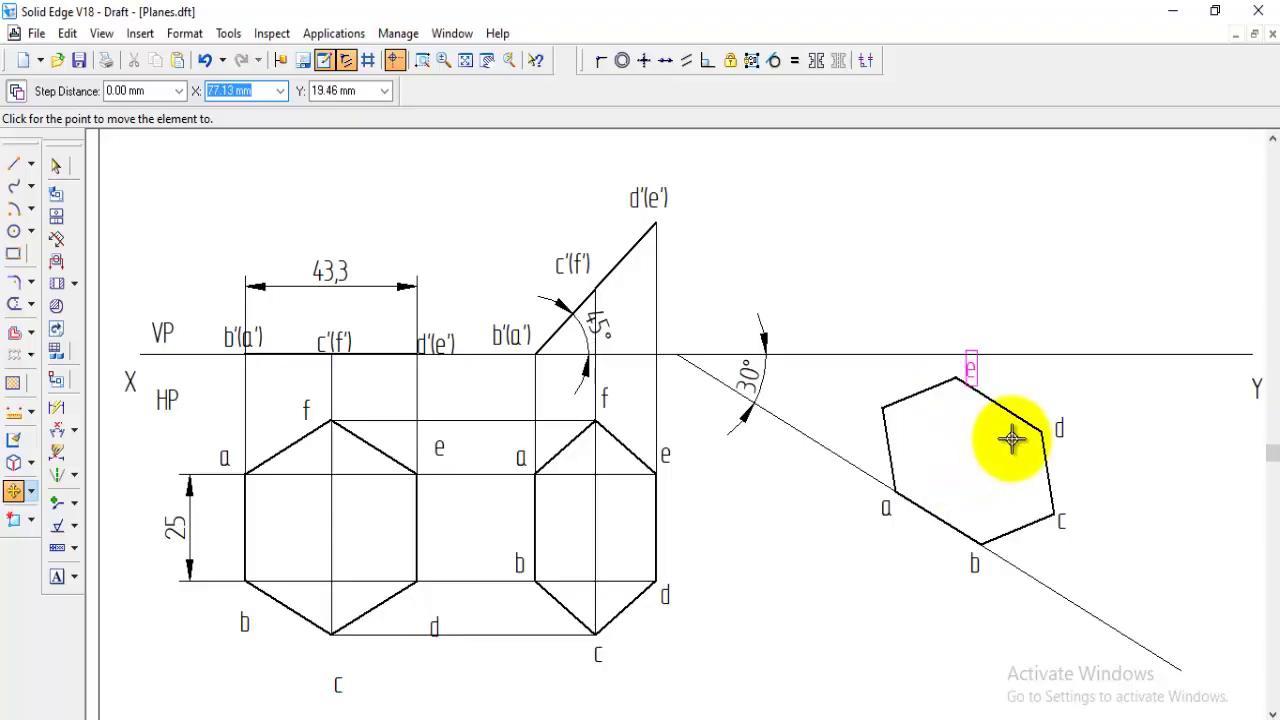
left_click(972, 378)
left_click(606, 402)
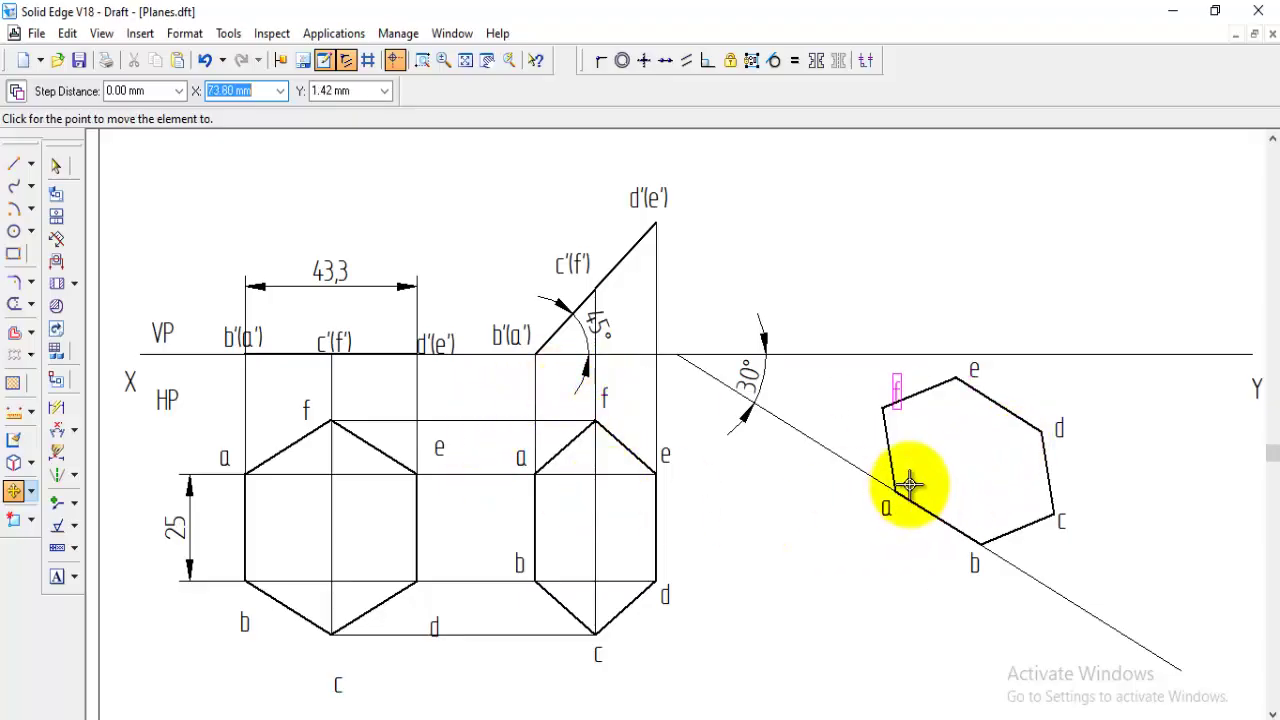
left_click(872, 490)
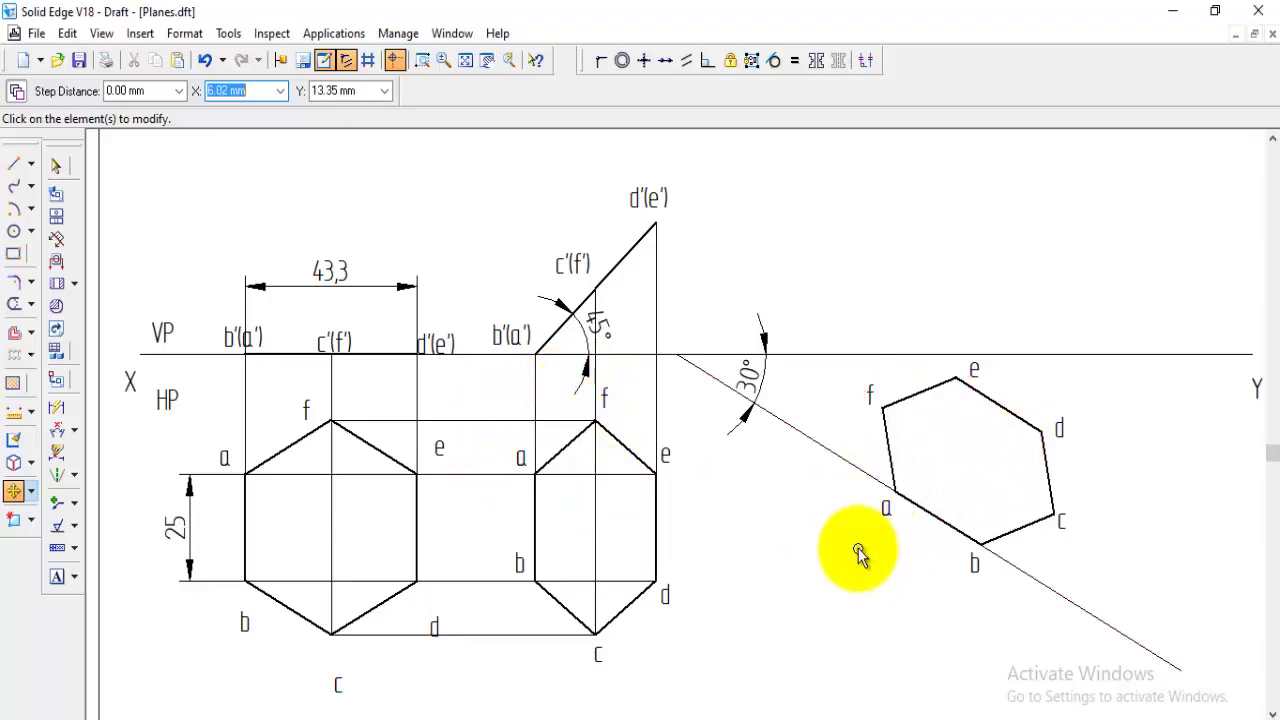
- With the Normal line style, draw vertical projectors from corners a and b of the rotated hexagon up to the XY line
left_click(13, 164)
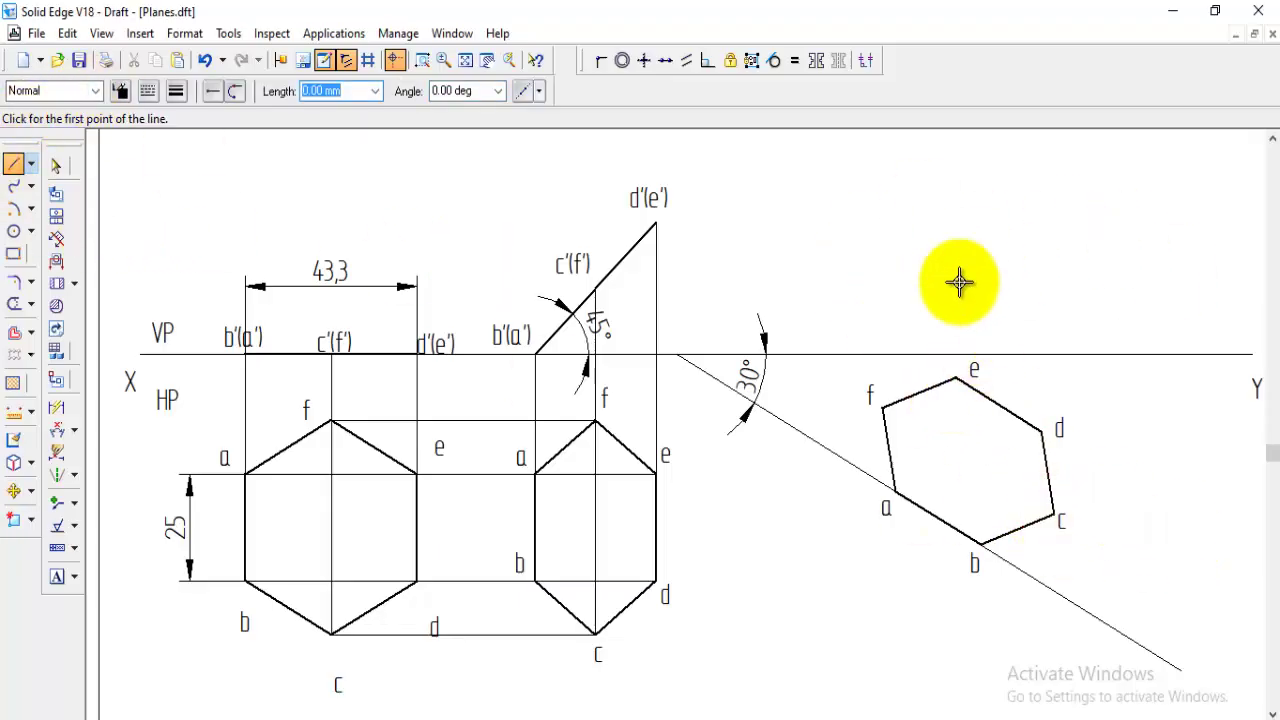
left_click(895, 491)
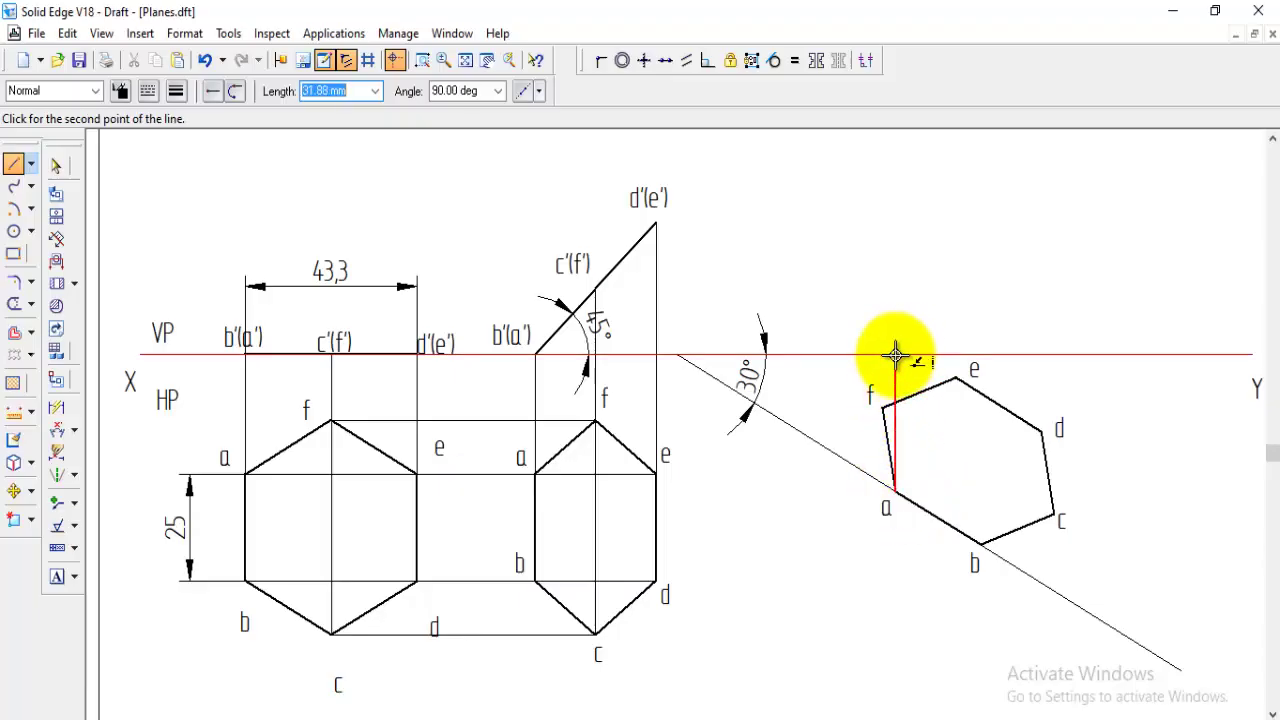
left_click(895, 355)
right_click(917, 274)
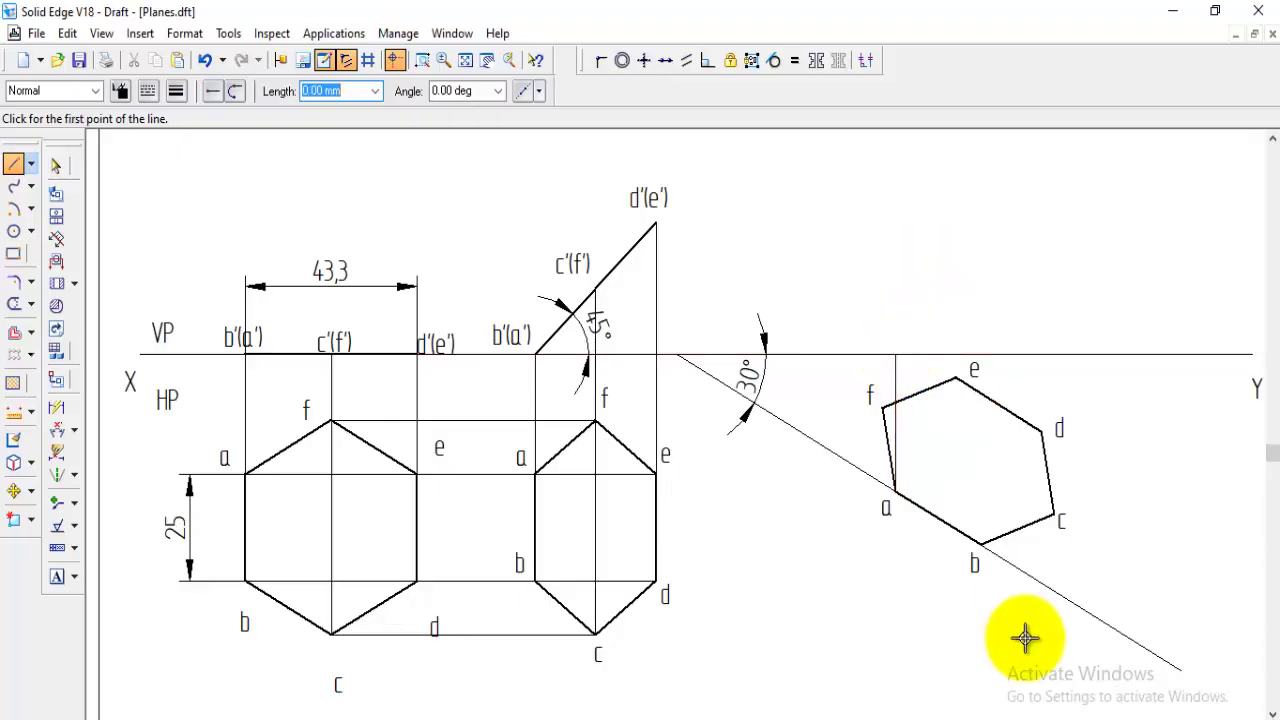
left_click(980, 545)
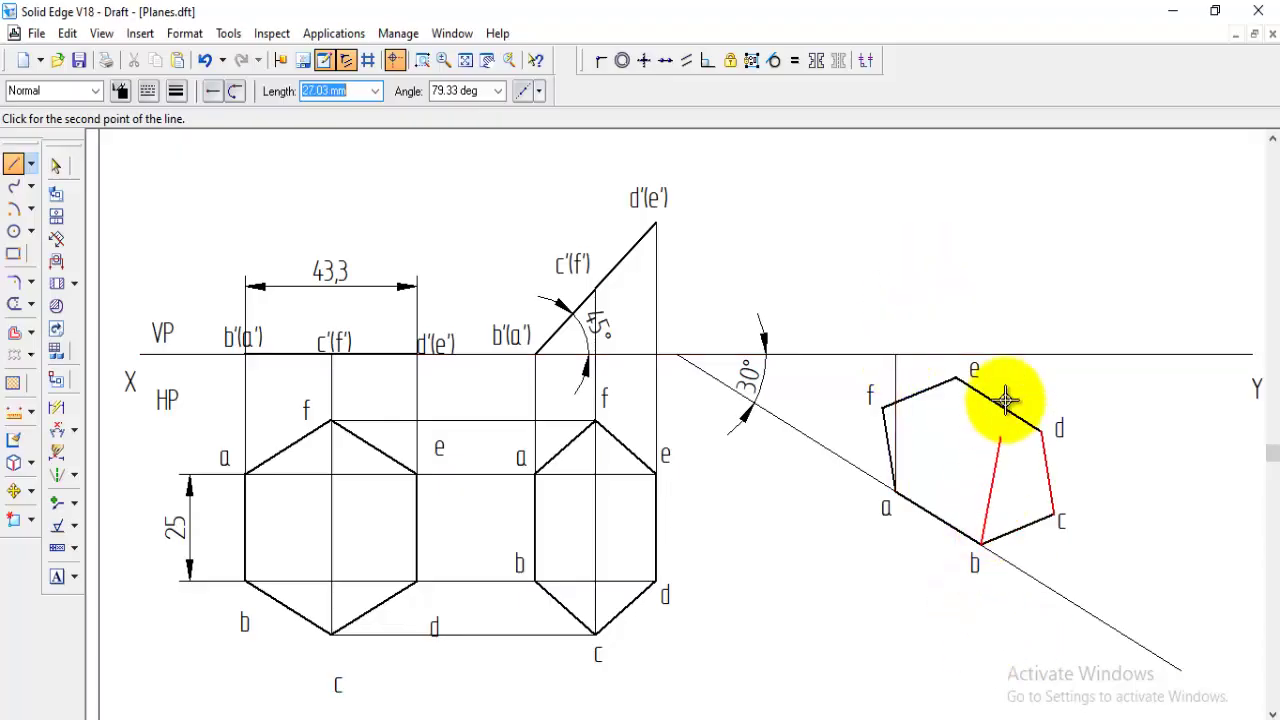
left_click(983, 352)
right_click(1094, 480)
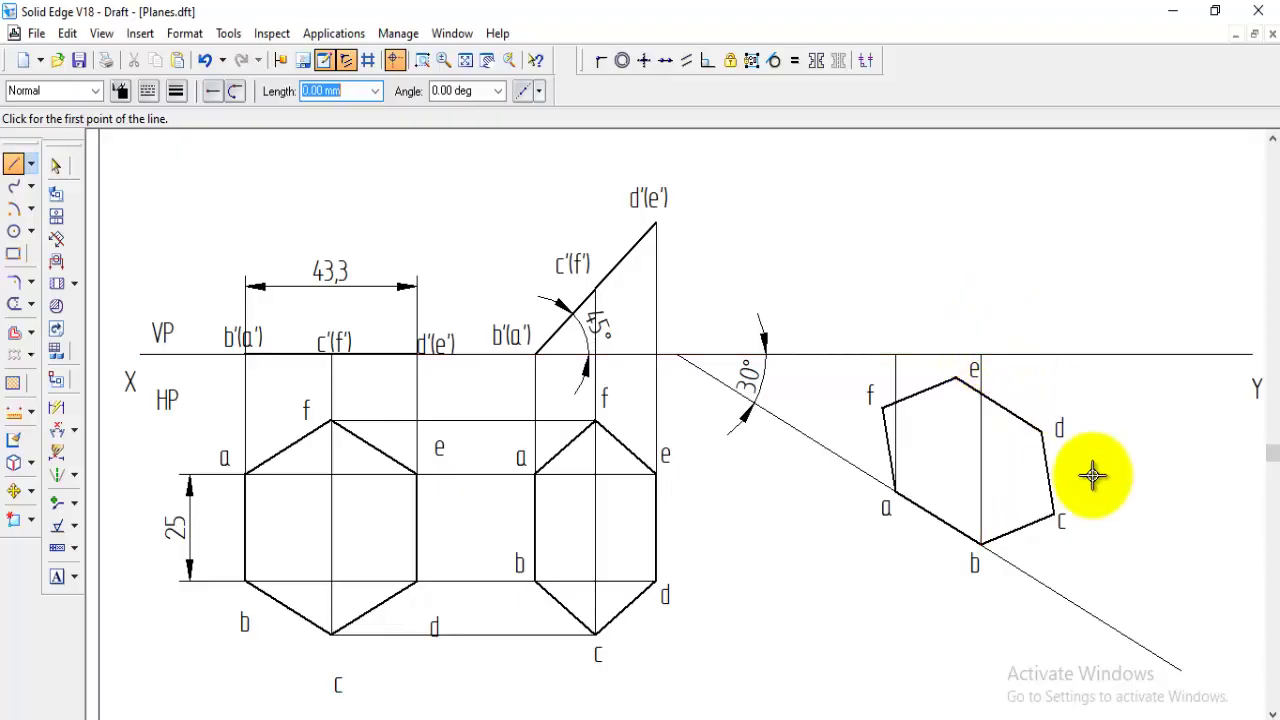
- Draw a vertical projector from corner c of the rotated hexagon to the height of c'(f'), and a horizontal line from there to c'(f')
left_click(1052, 517)
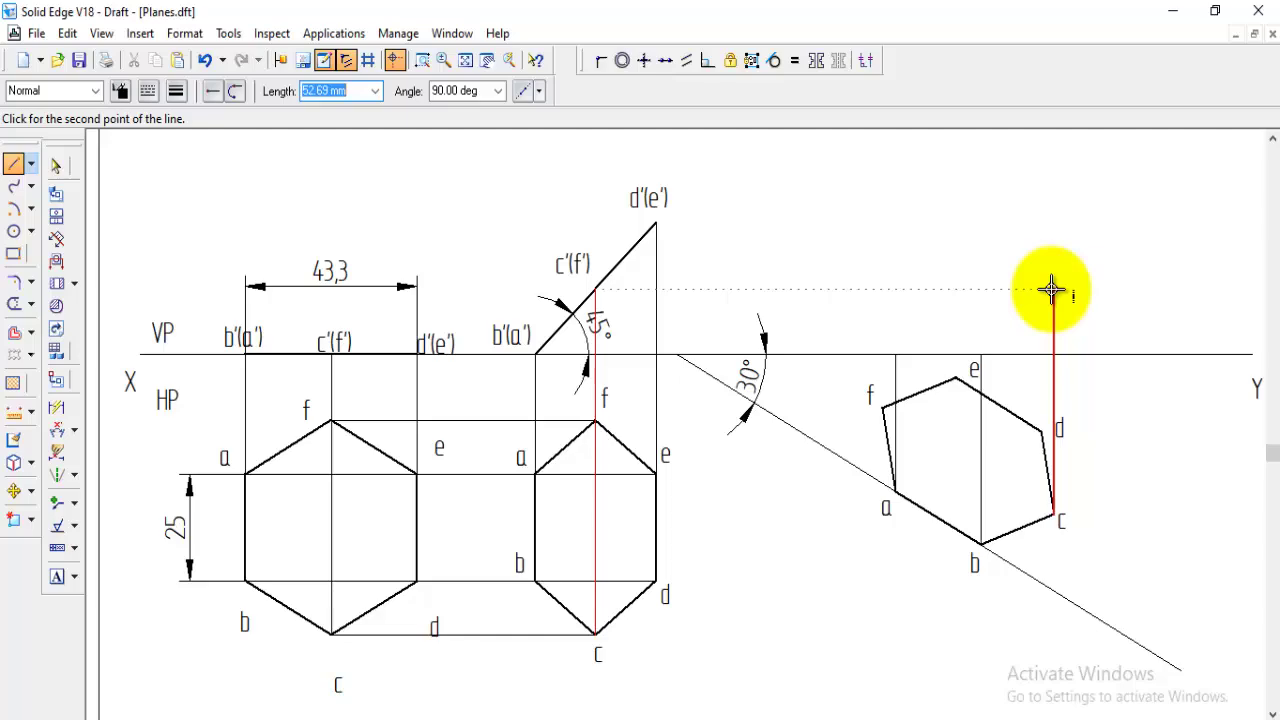
left_click(1052, 290)
left_click(596, 290)
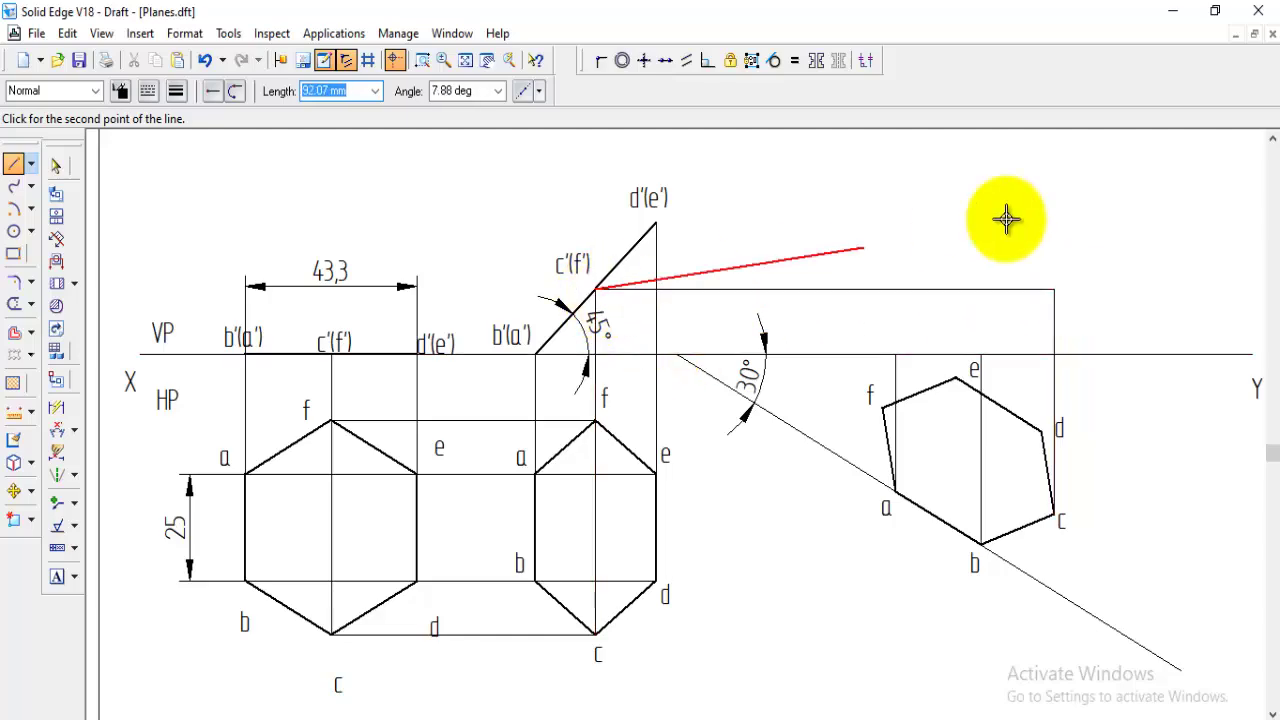
key("Escape")
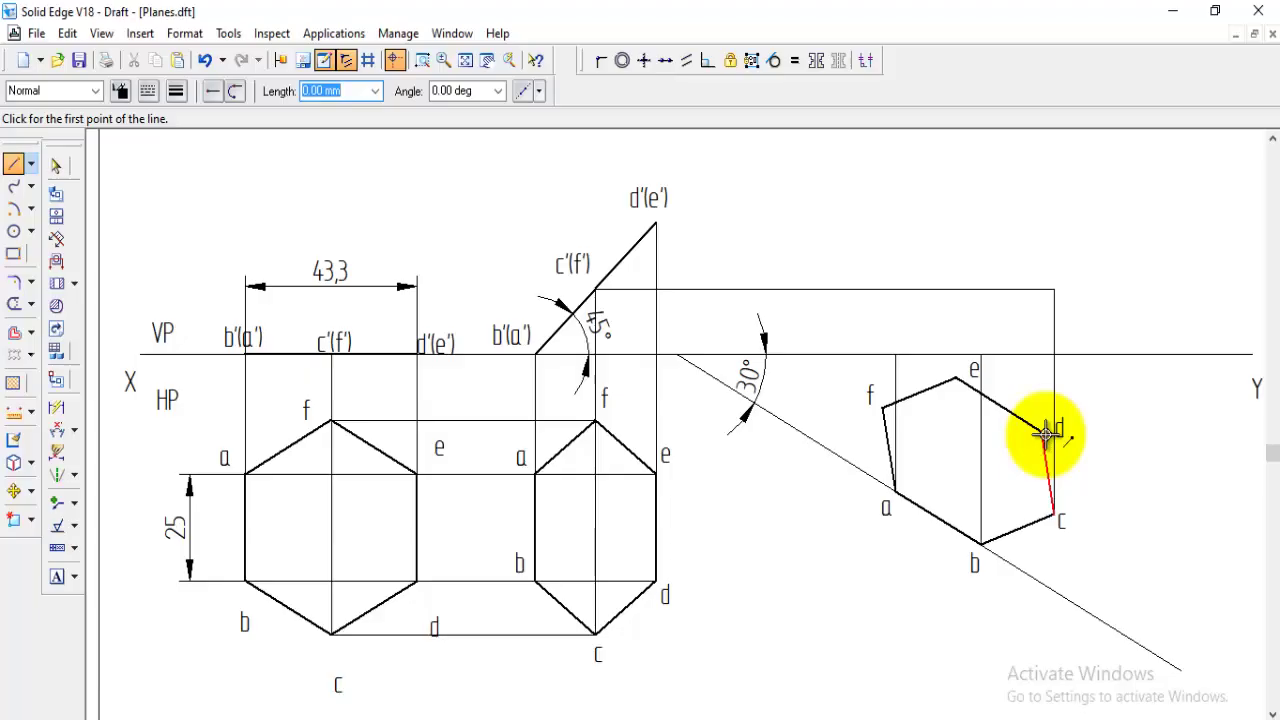
- Draw a vertical projector from corner d of the rotated hexagon to the height of d'(e'), and a horizontal line from there to d'(e')
left_click(1044, 431)
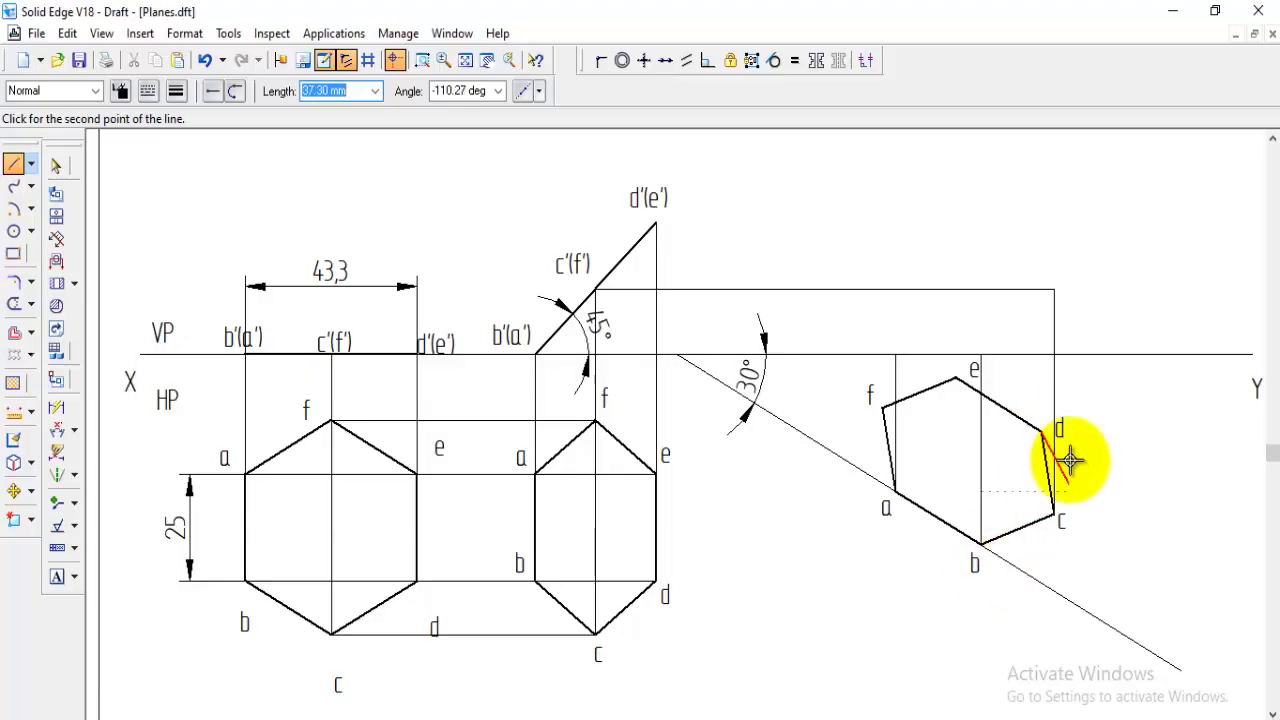
left_click(1040, 222)
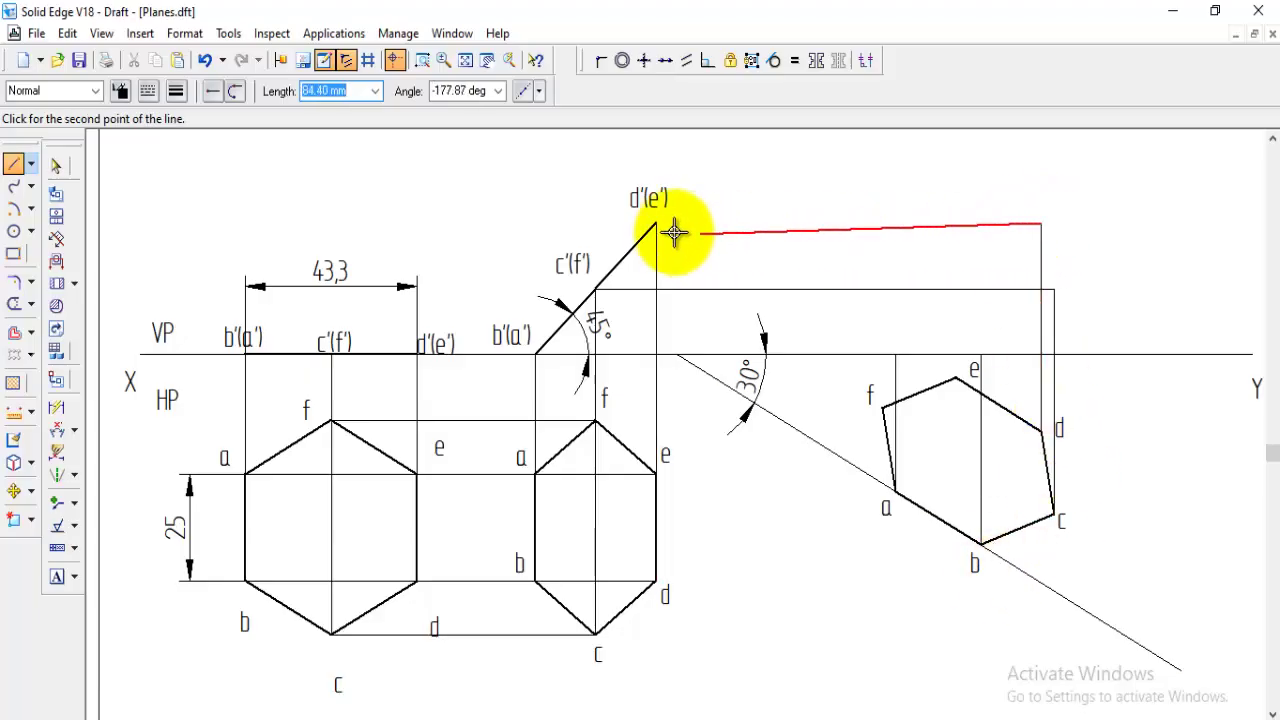
left_click(656, 222)
key("Escape")
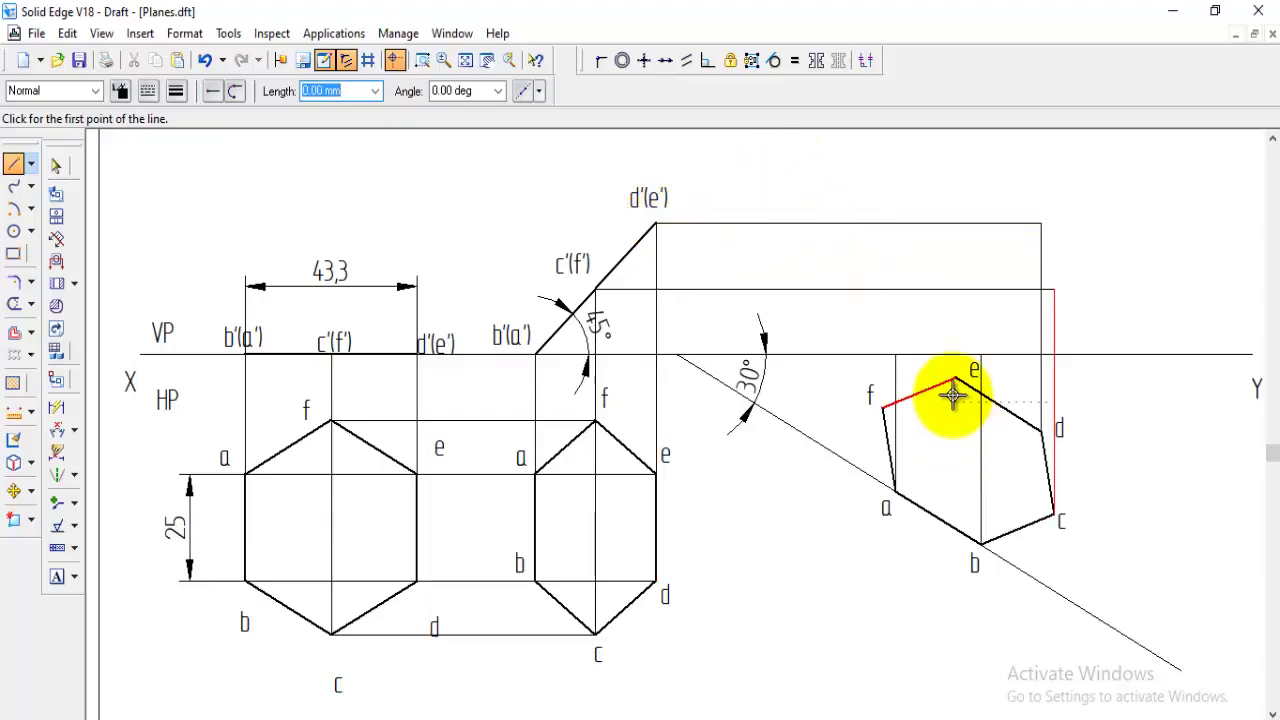
- Draw vertical projectors from corners e and f of the rotated hexagon up to the heights of d'(e') and c'(f') respectively
left_click(955, 377)
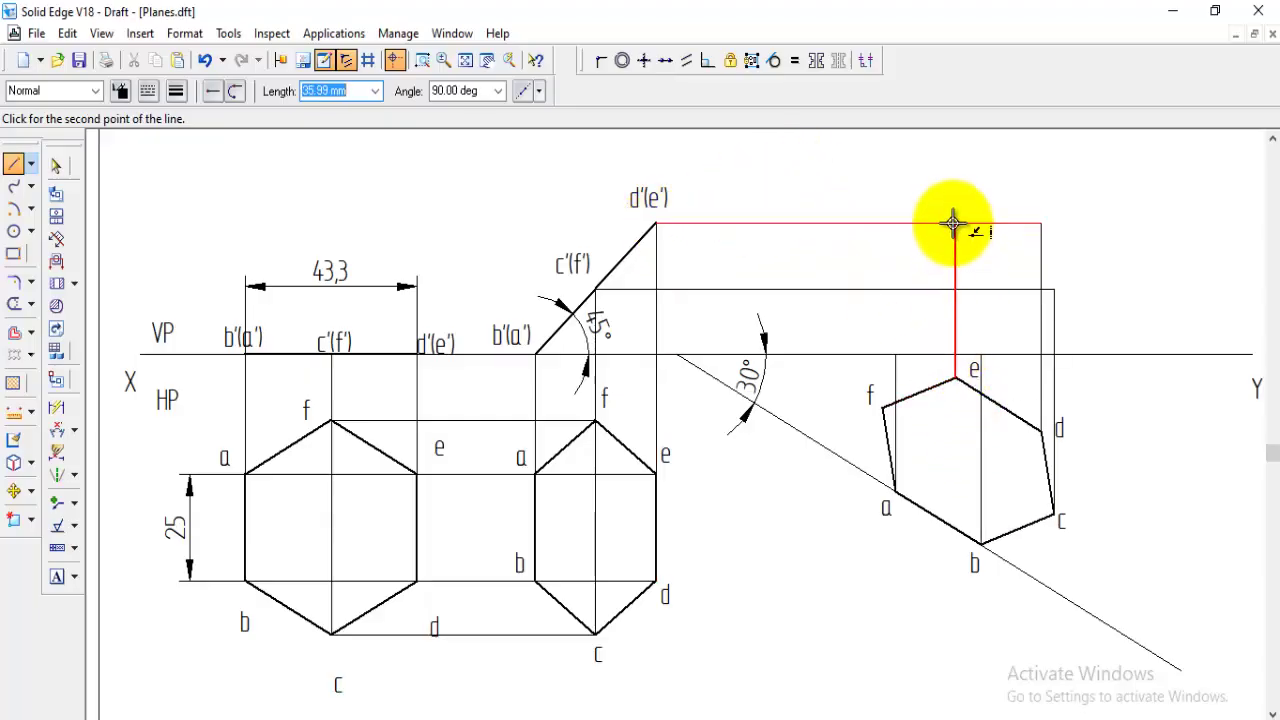
left_click(955, 222)
key("Escape")
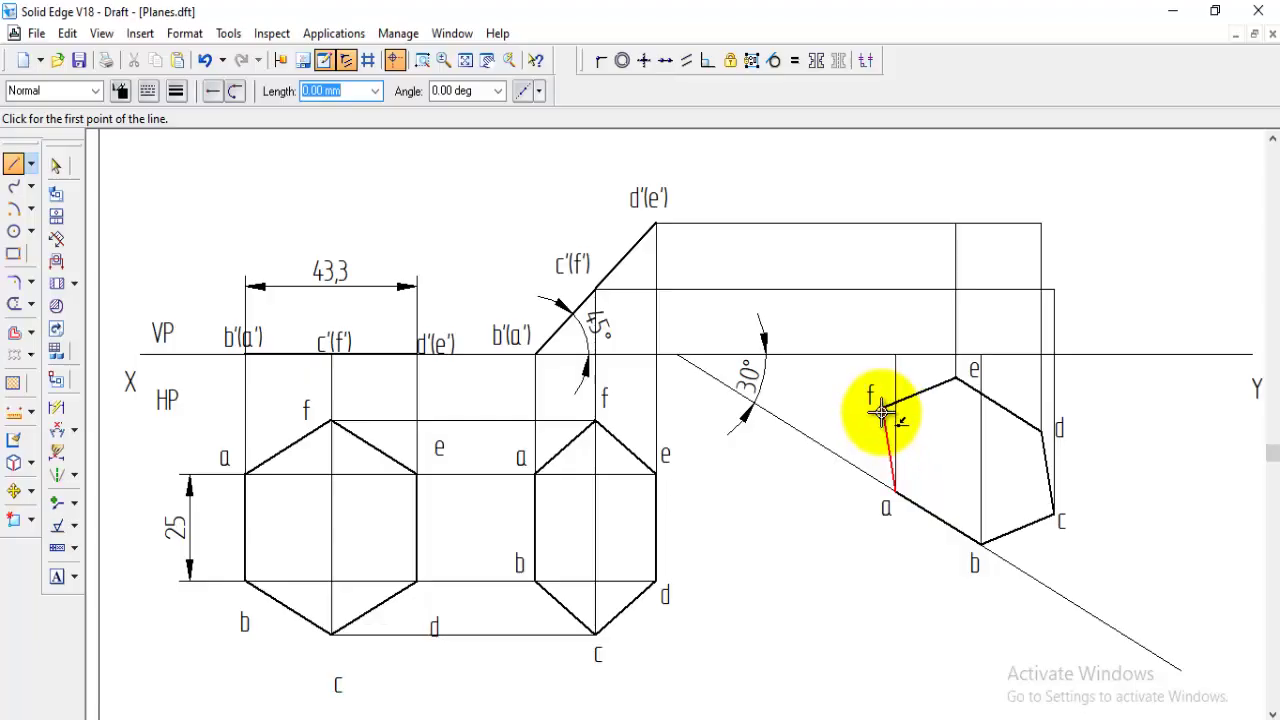
left_click(882, 408)
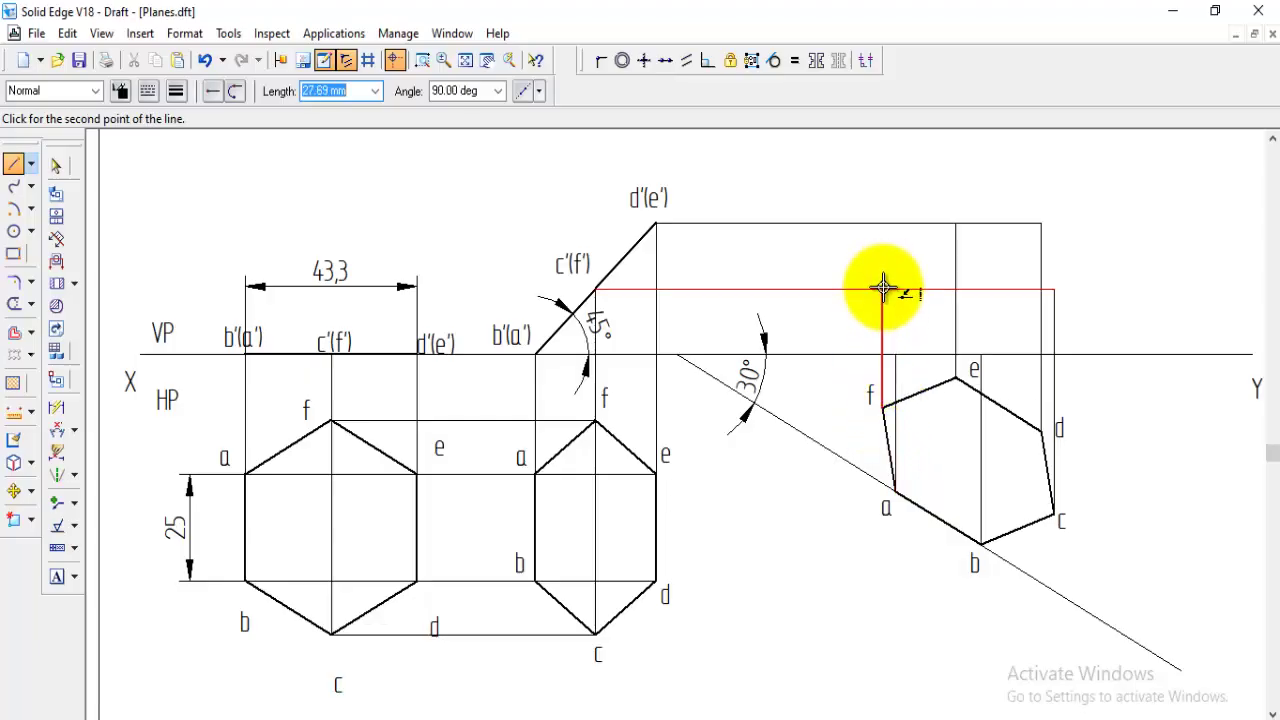
left_click(882, 289)
key("Escape")
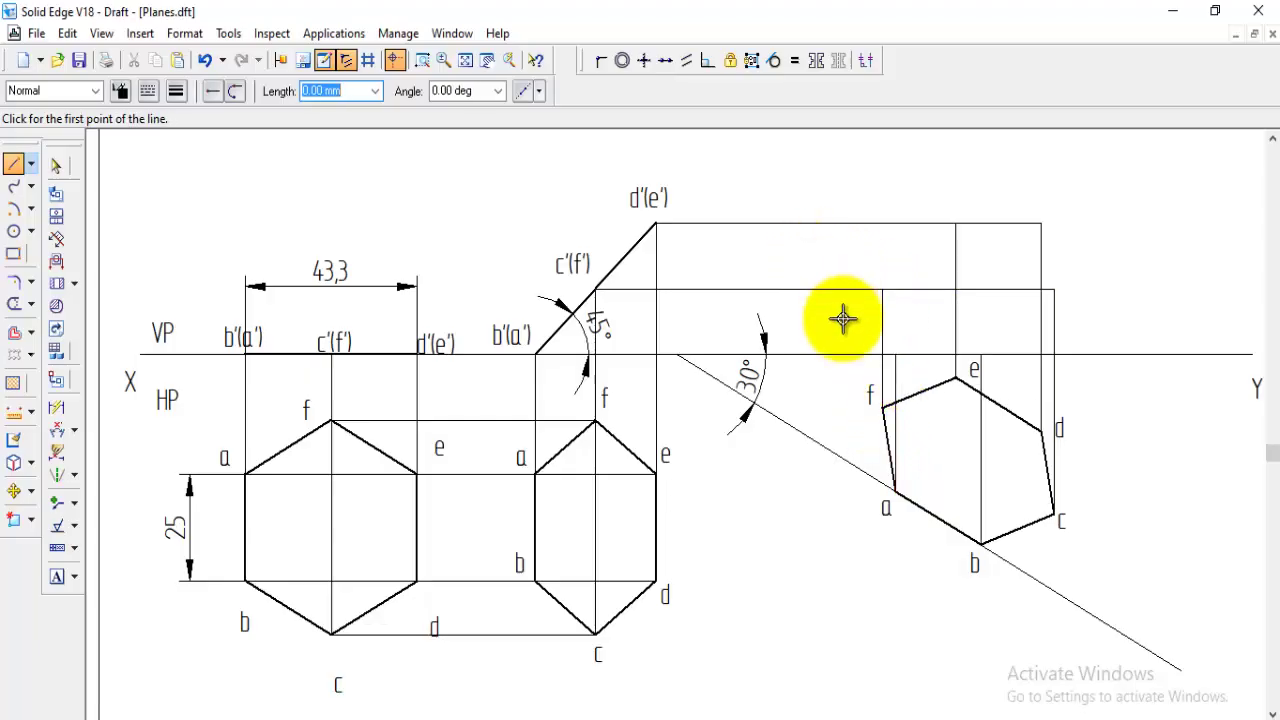
- Label the projected points of the final front view a', b', c', d', e' and f' with 5 mm text
left_click(57, 577)
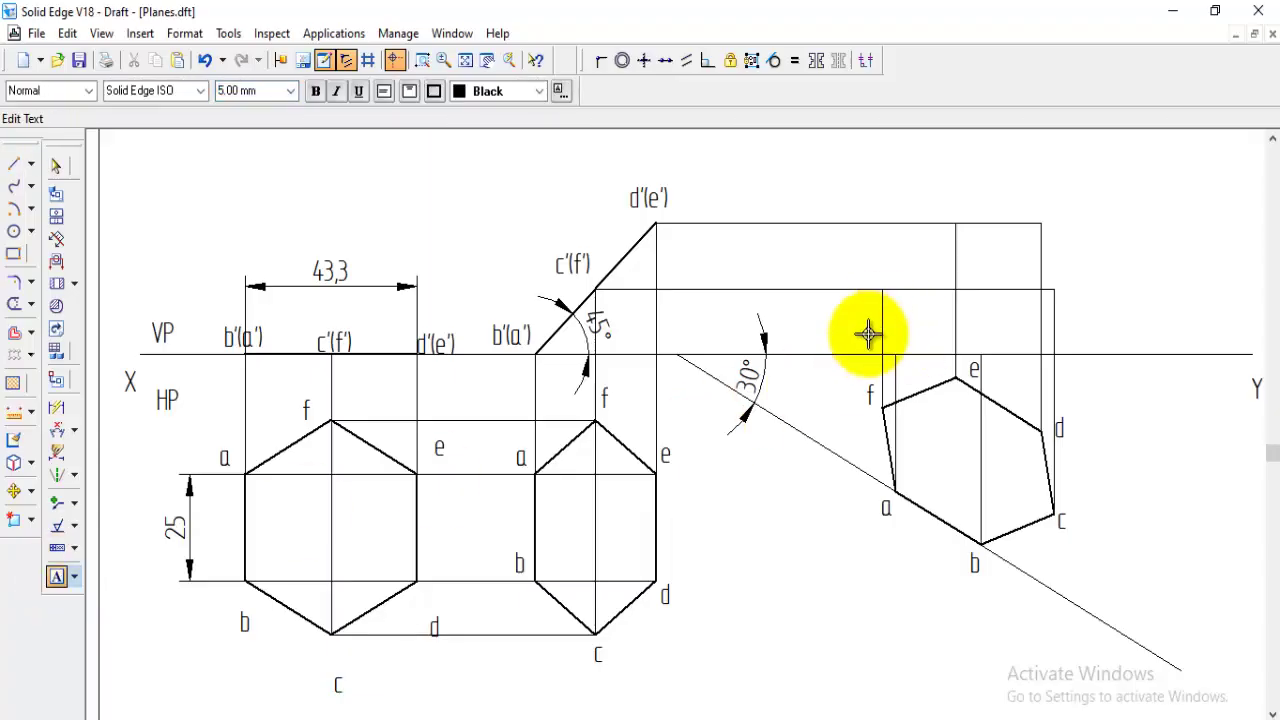
left_click(1002, 333)
type("b'")
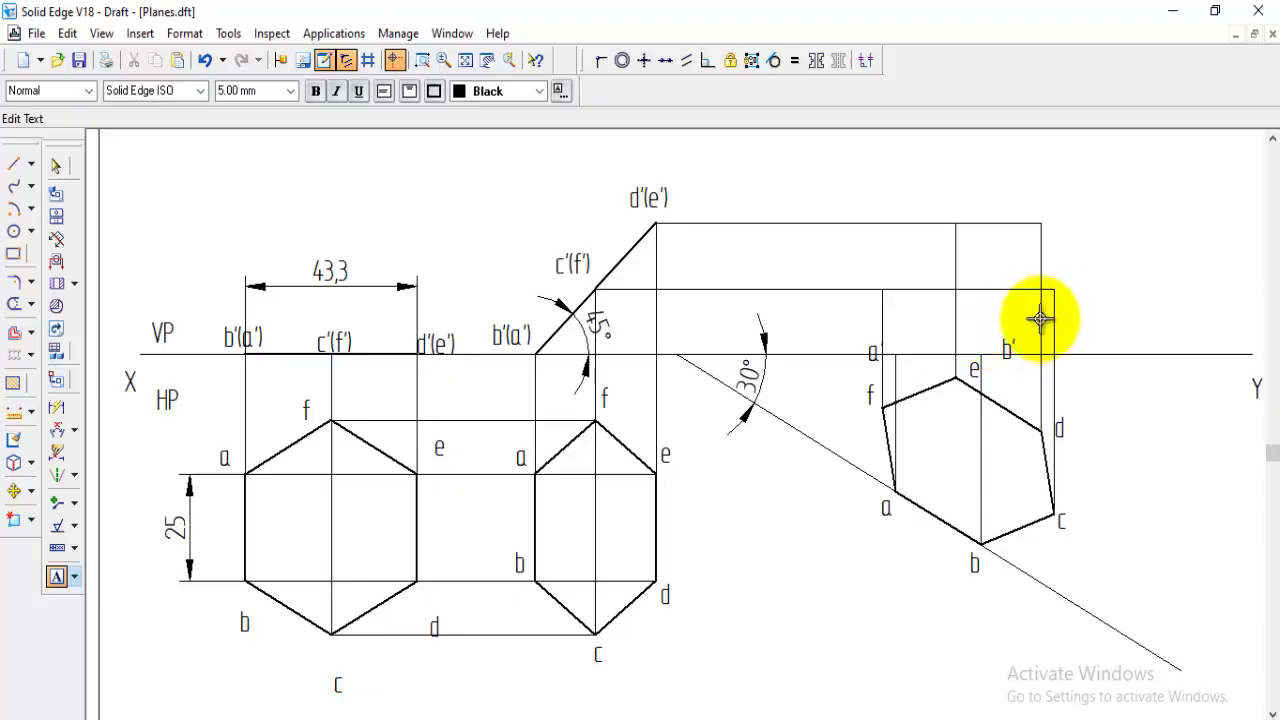
left_click(1065, 287)
type("c'")
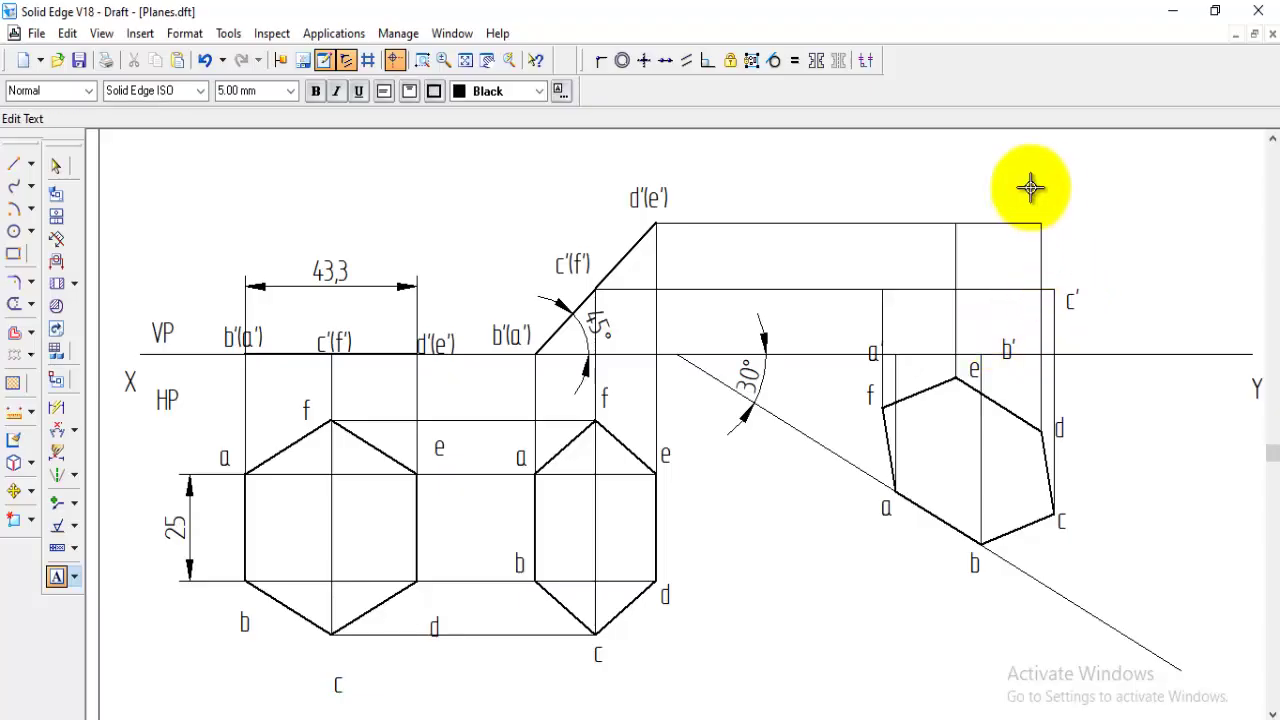
left_click(1054, 210)
type("d'")
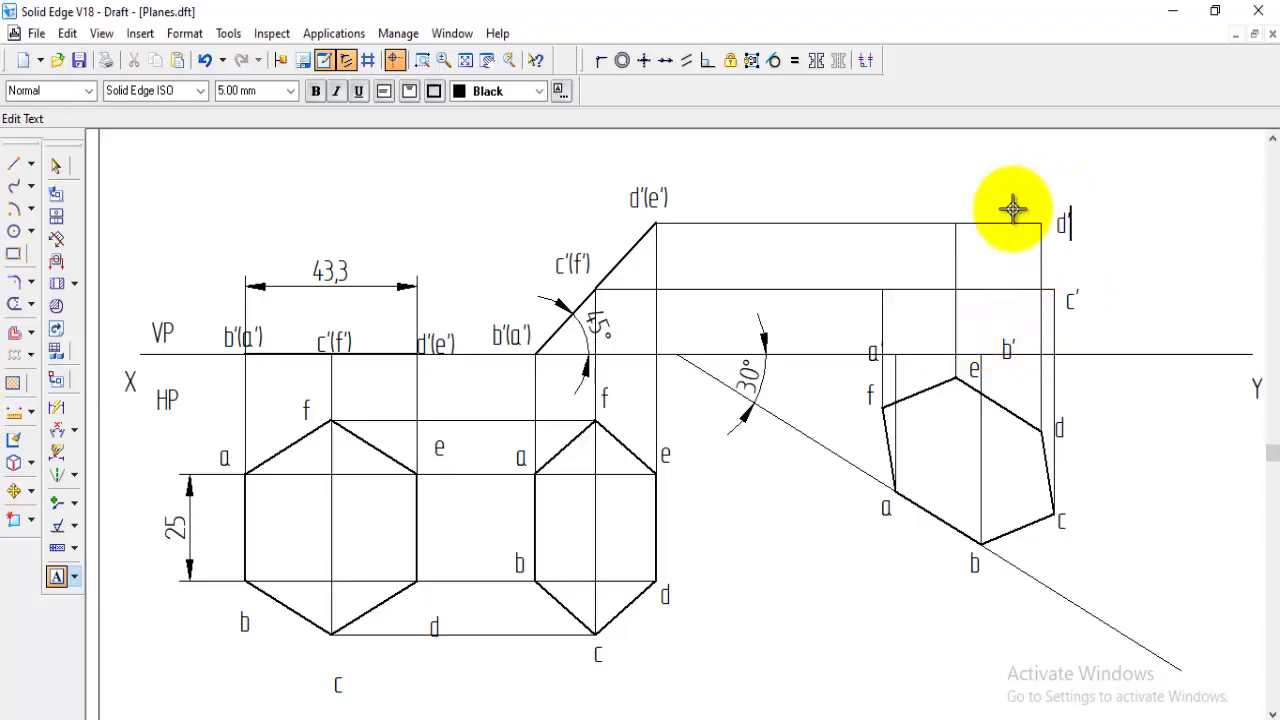
left_click(944, 199)
type("e'")
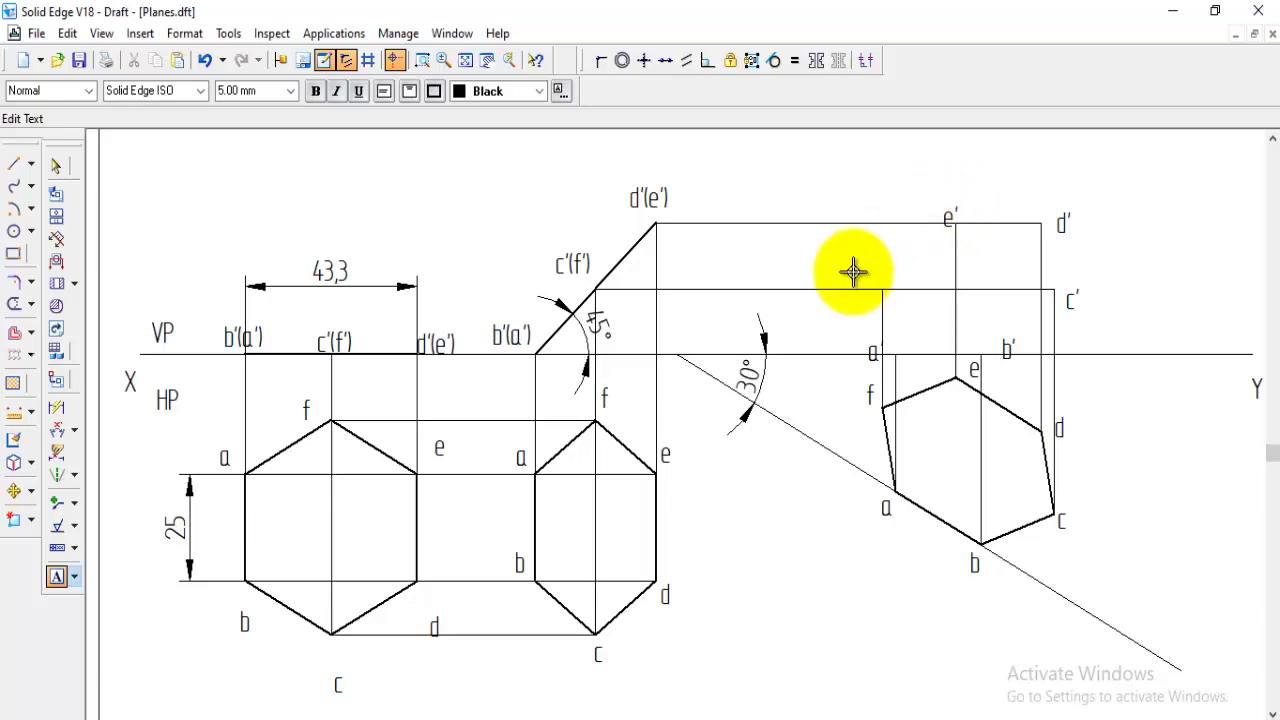
left_click(845, 268)
type("f'")
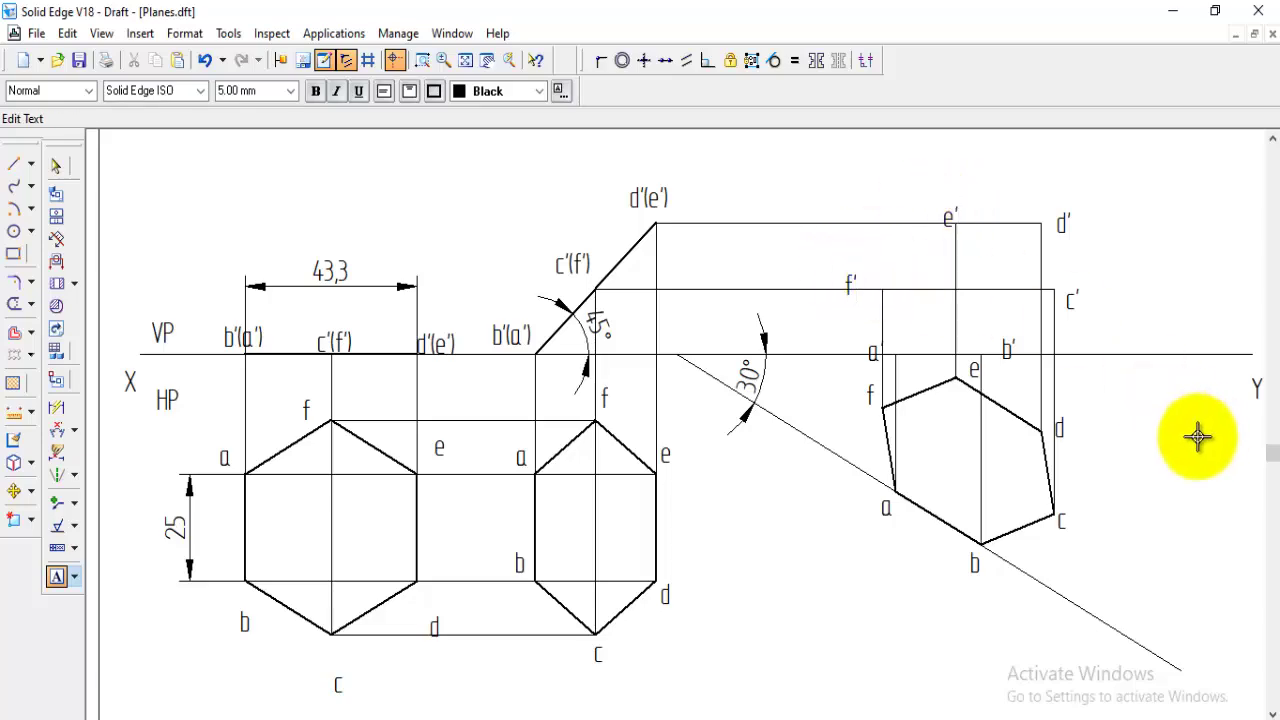
- With the Visible line style, outline the final front view by joining a', b', c', d', e', f' and back to a'
left_click(12, 164)
left_click(97, 92)
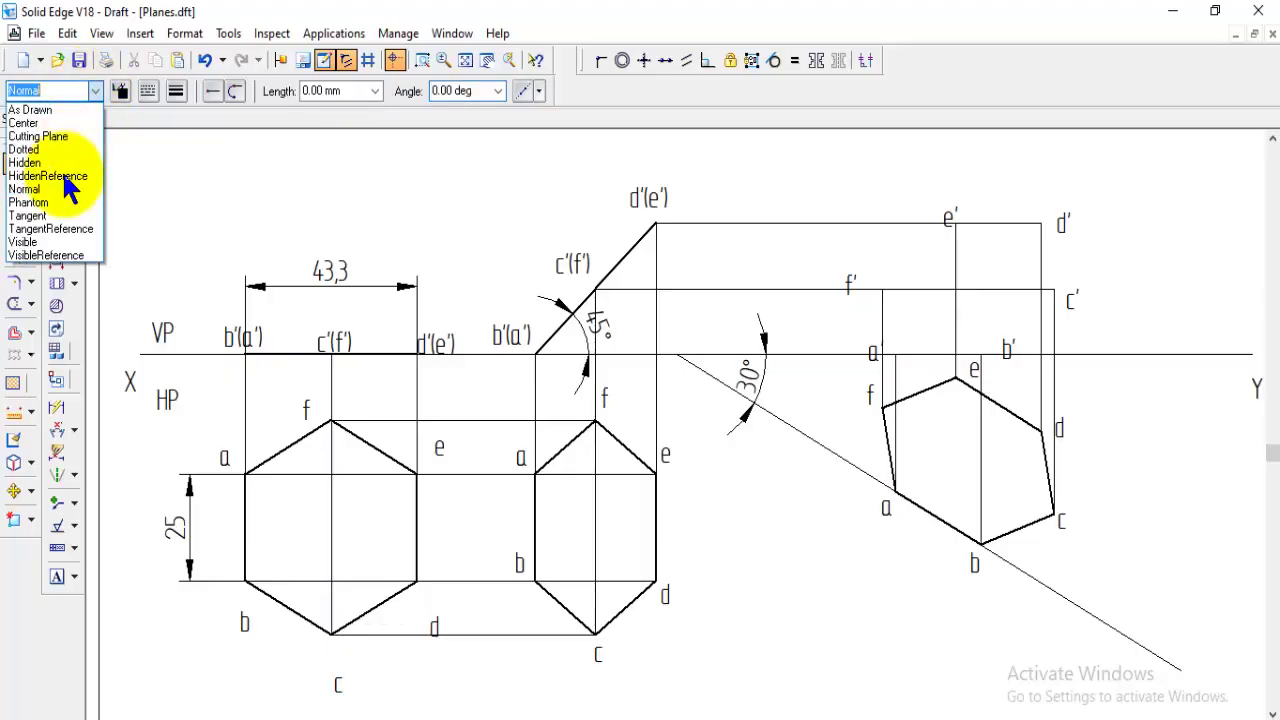
left_click(37, 232)
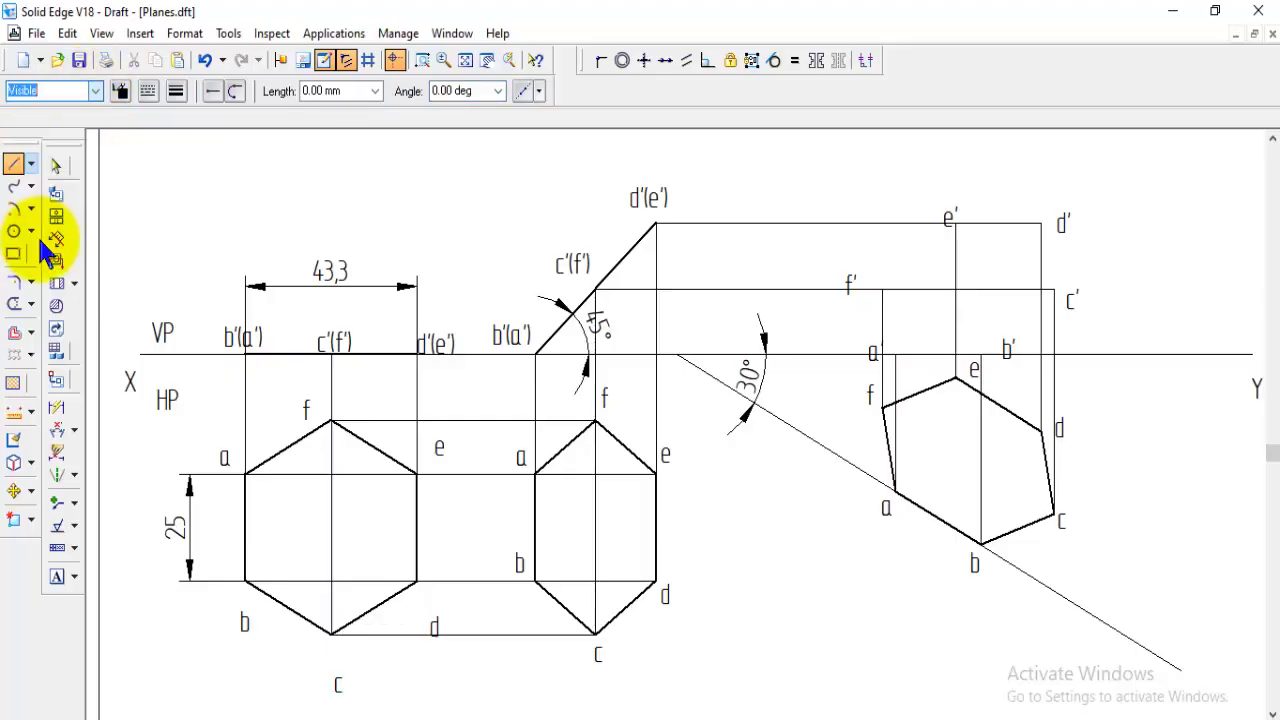
left_click(896, 353)
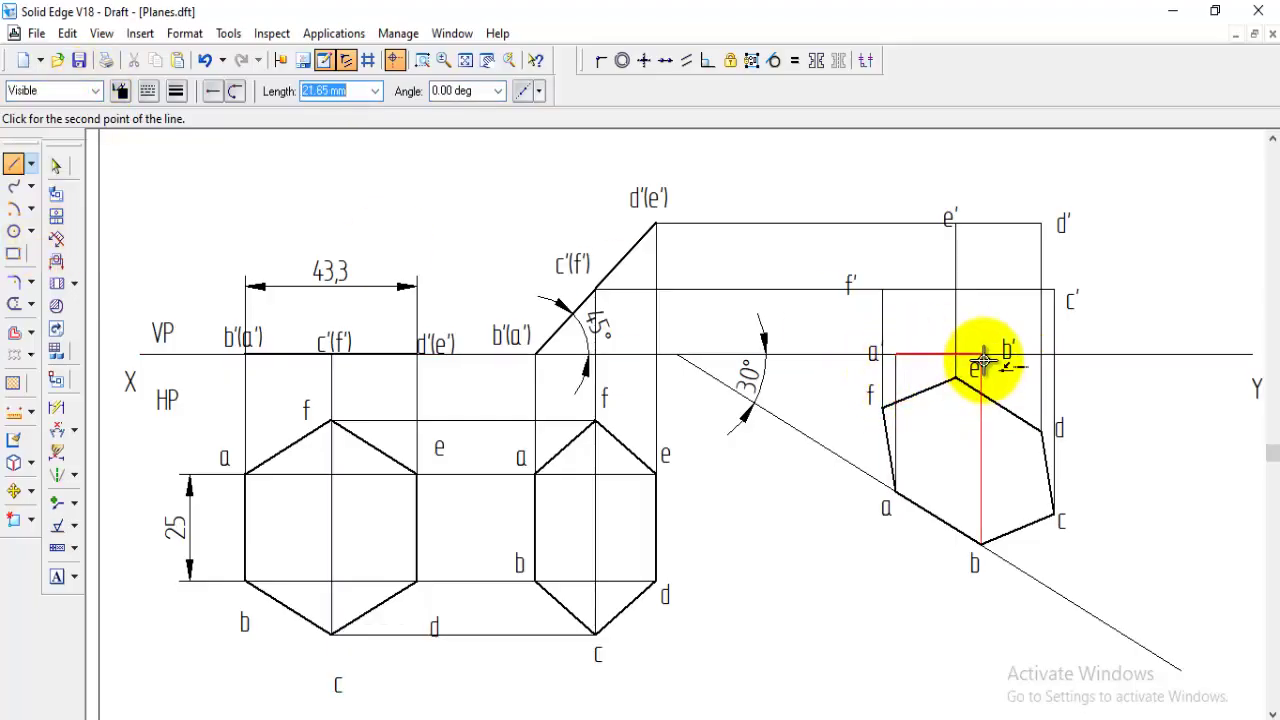
left_click(981, 354)
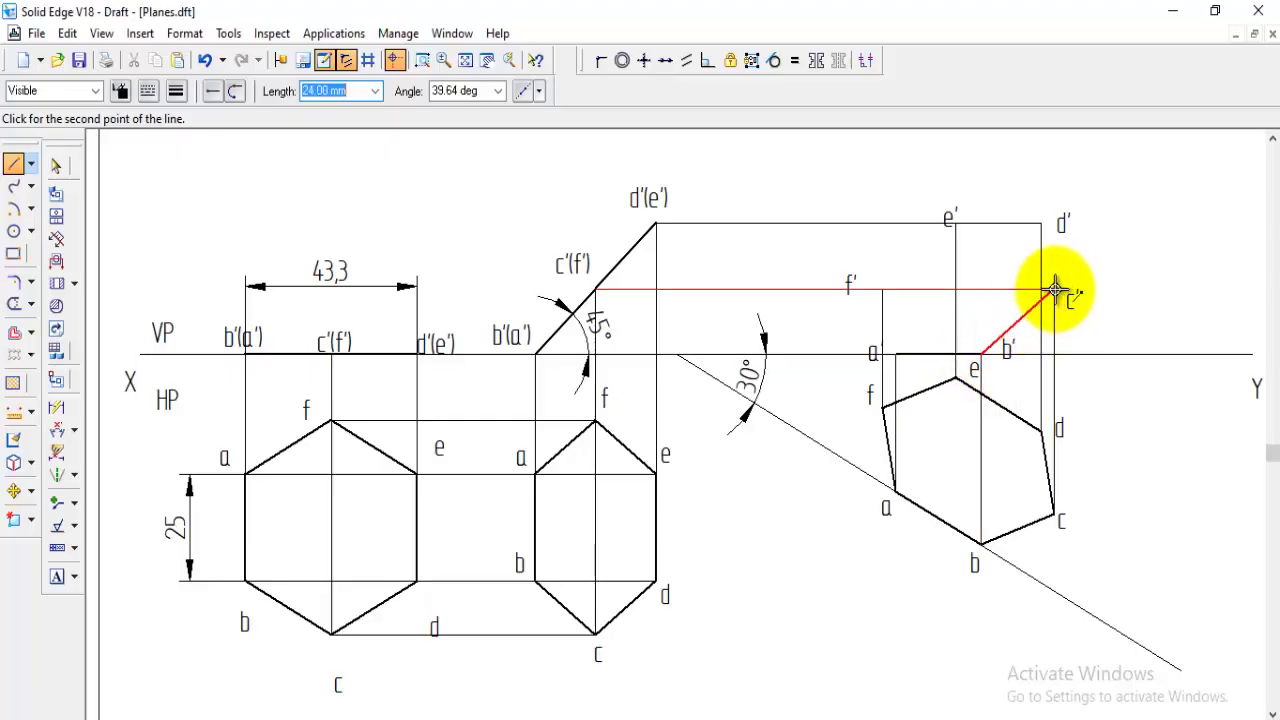
left_click(1040, 224)
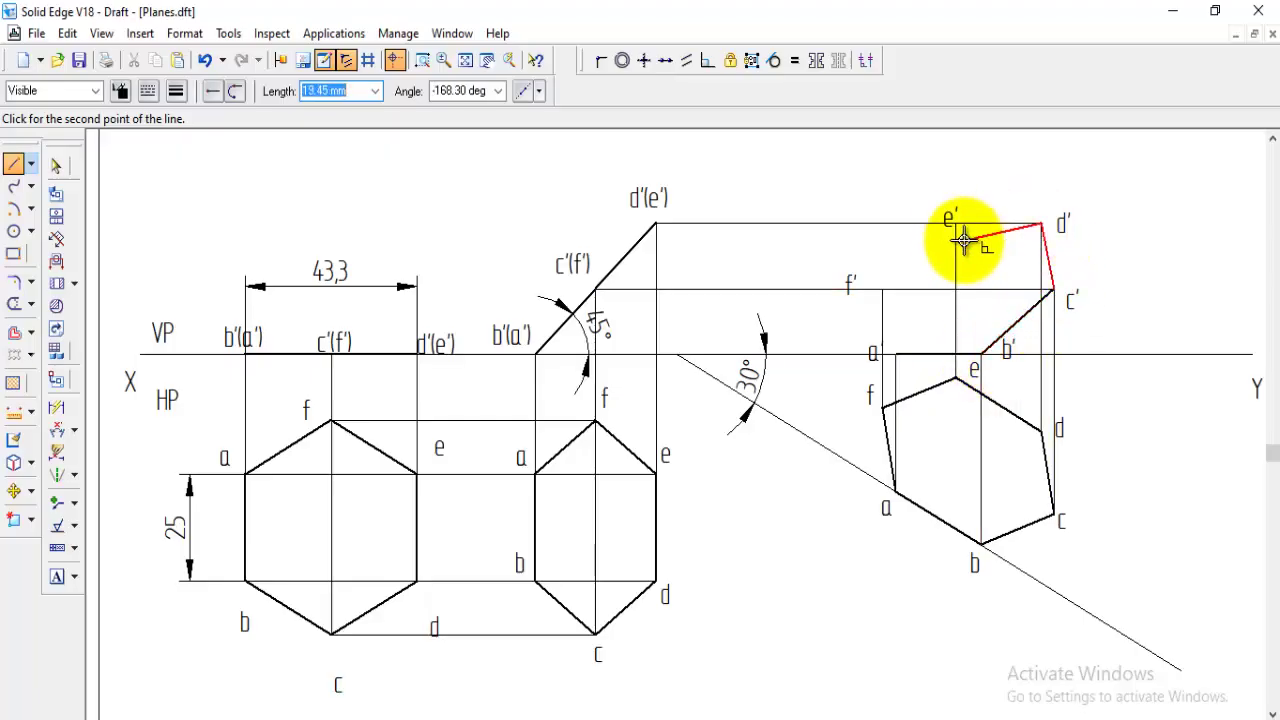
left_click(955, 222)
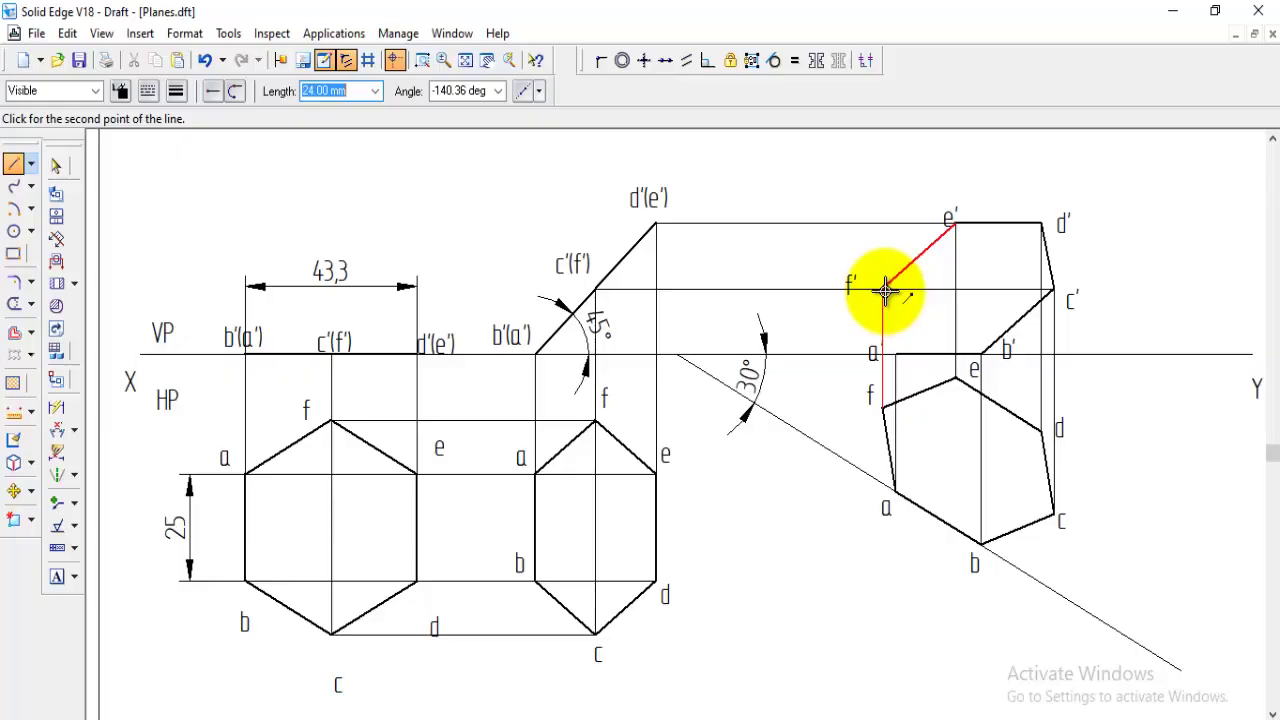
left_click(883, 290)
left_click(897, 353)
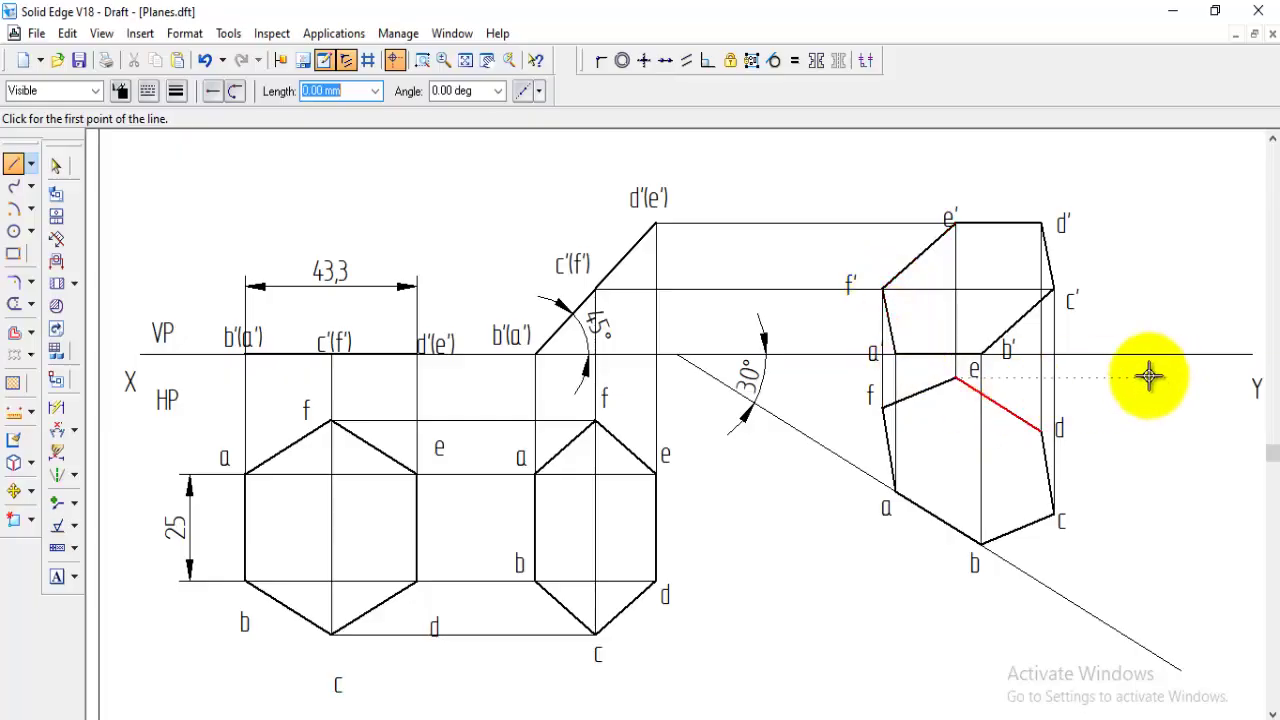
left_click(13, 491)
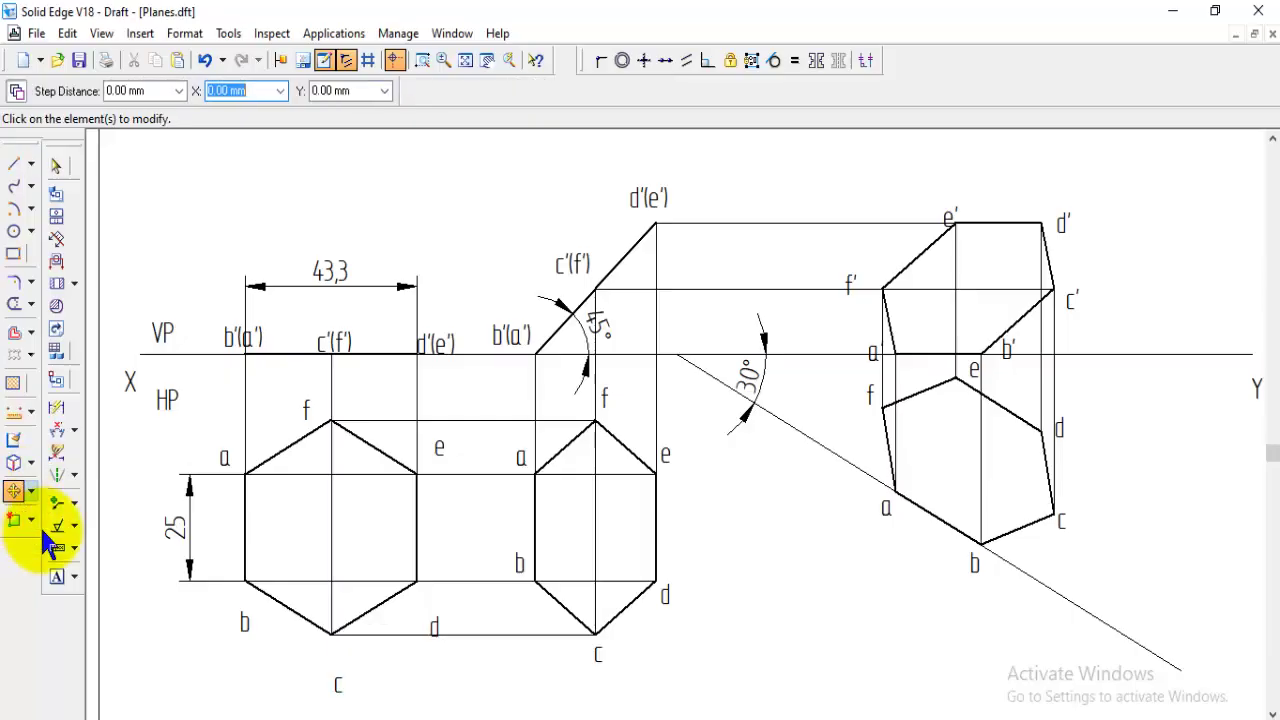
left_click(872, 352)
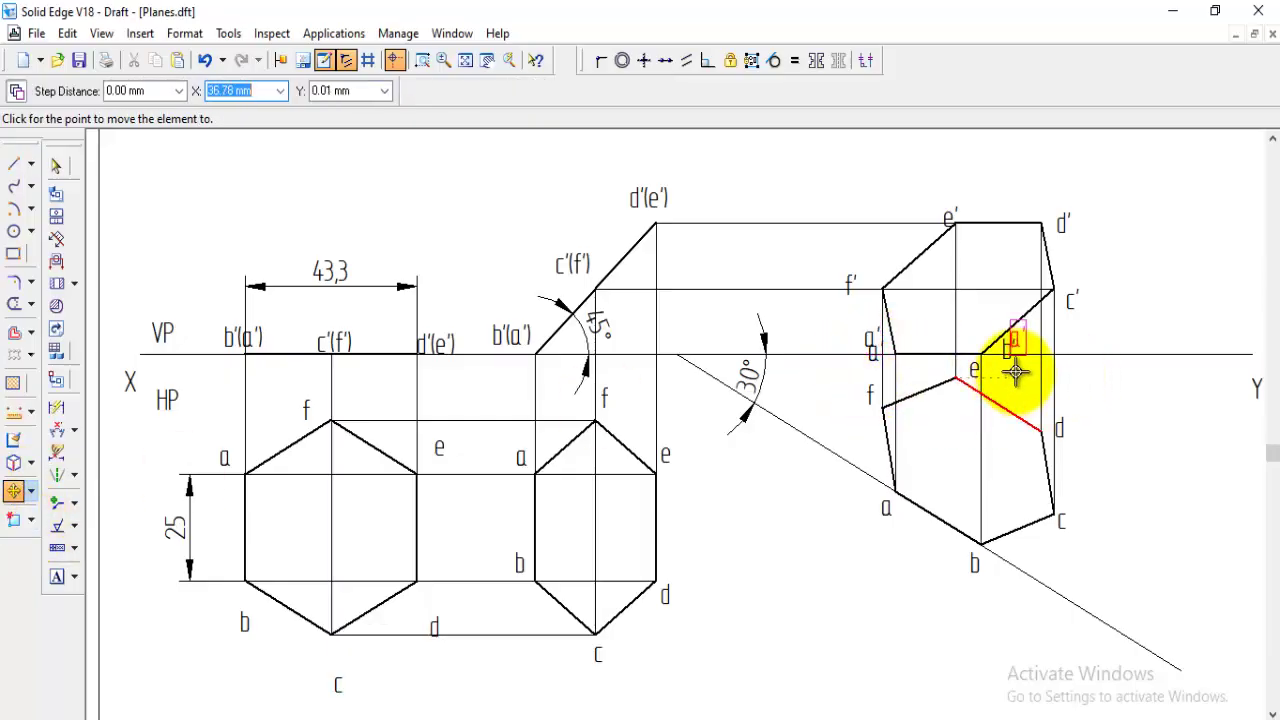
left_click(874, 340)
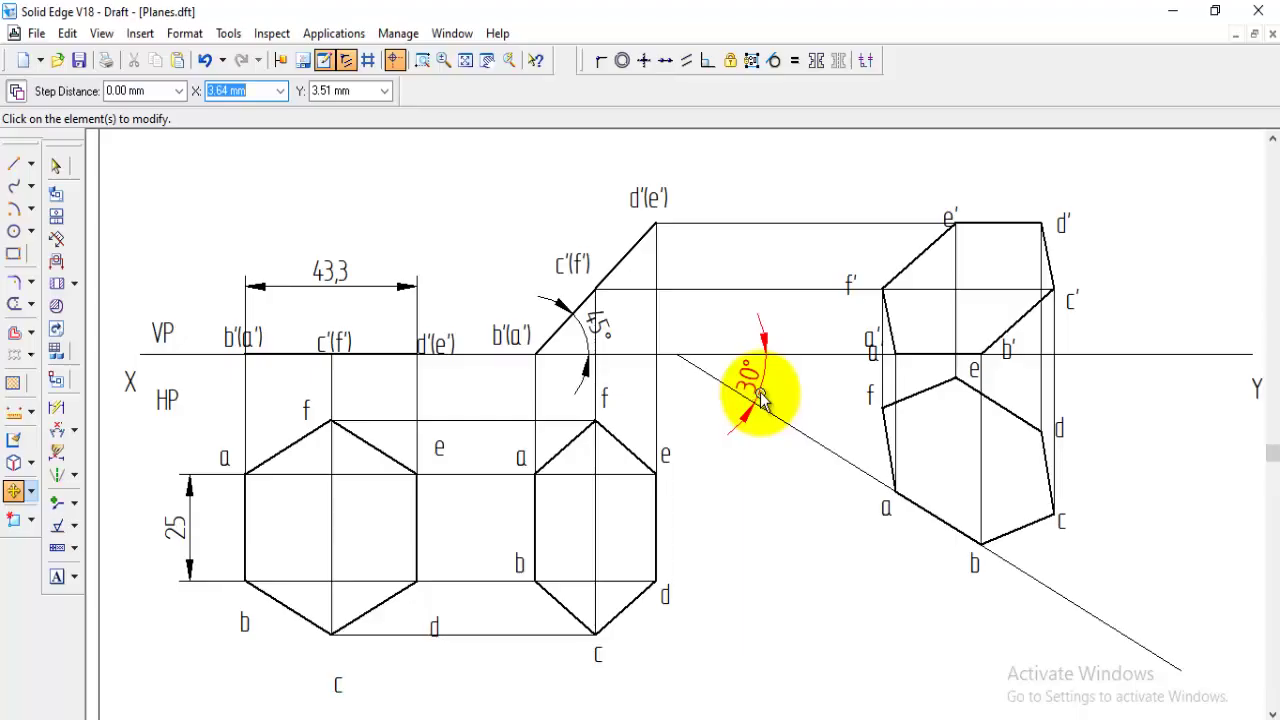
key("ctrl+z")
- Move the labels a' and b' of the final front view clear of the XY line and the outline
left_click(14, 491)
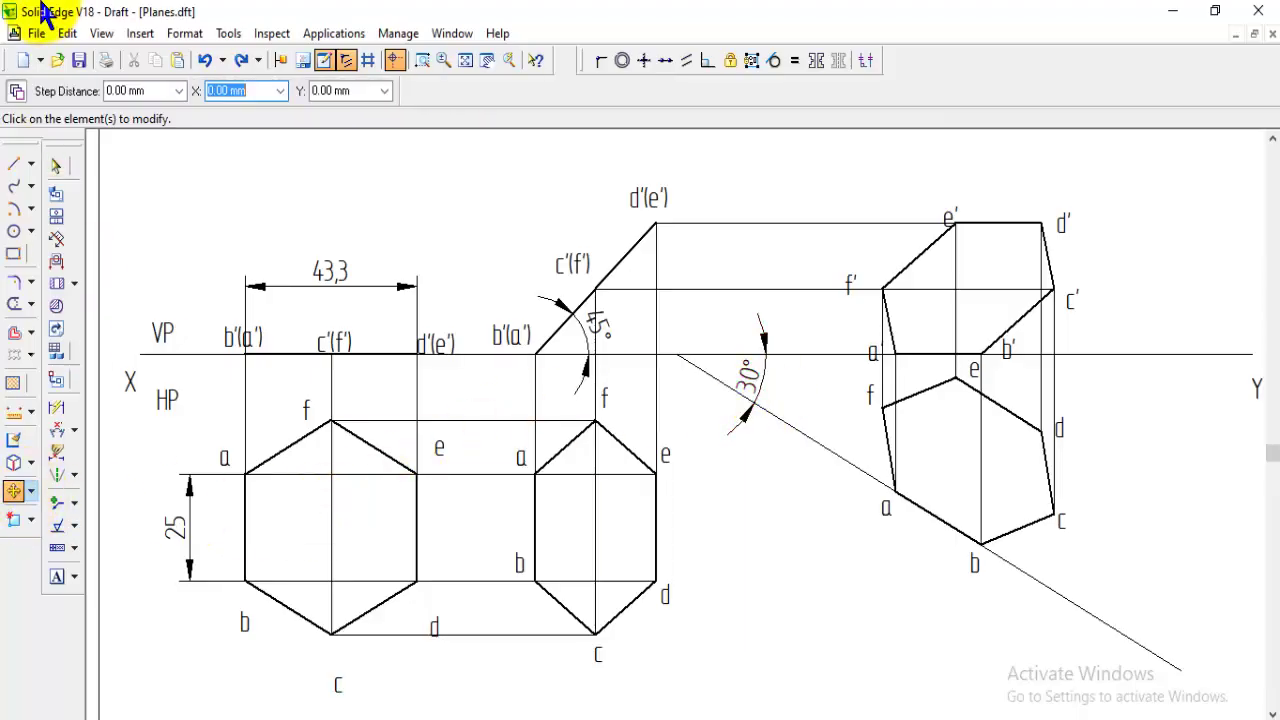
left_click(866, 355)
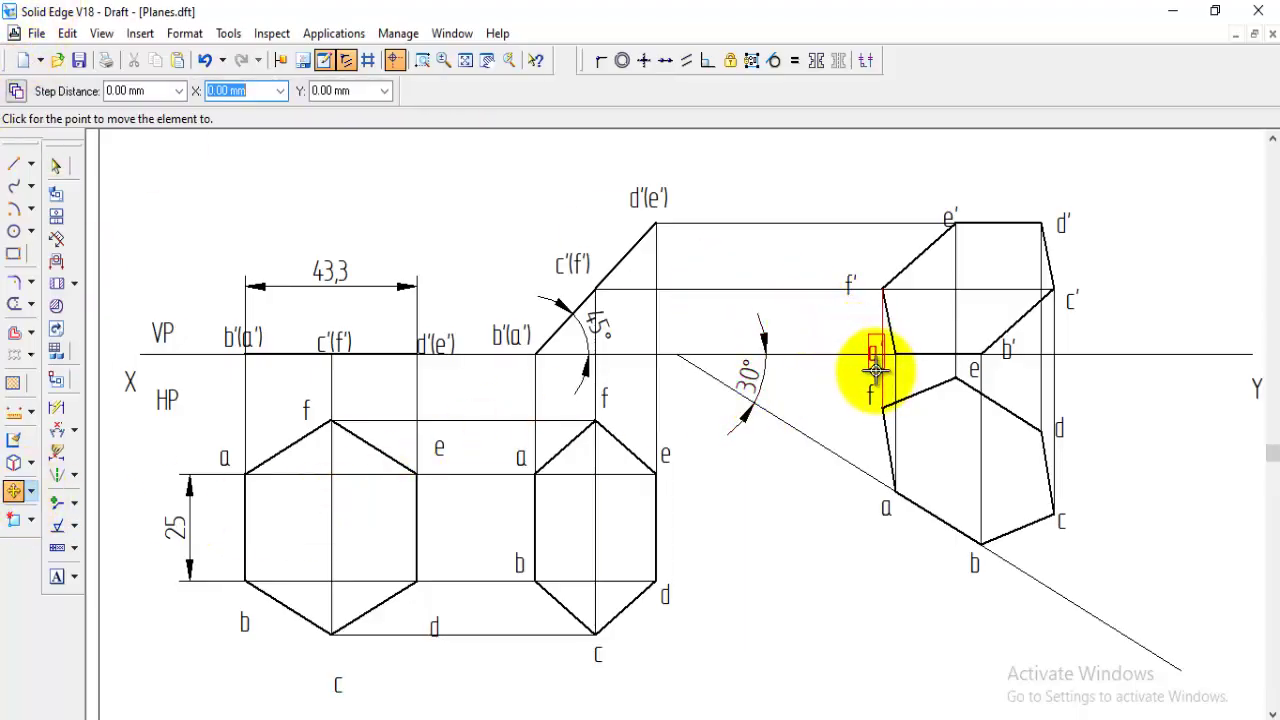
left_click(866, 342)
left_click(1008, 350)
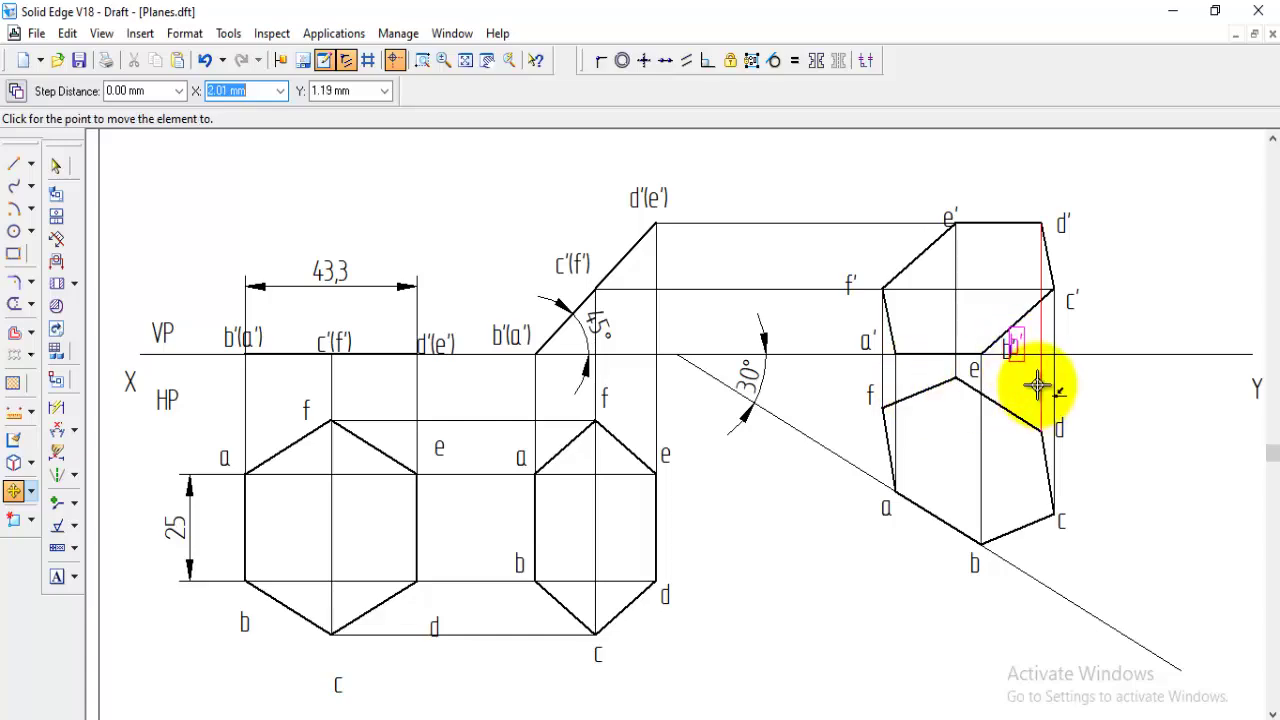
left_click(1037, 385)
- Move the labels f', e' and d' of the final front view just above their matching corners
left_click(849, 280)
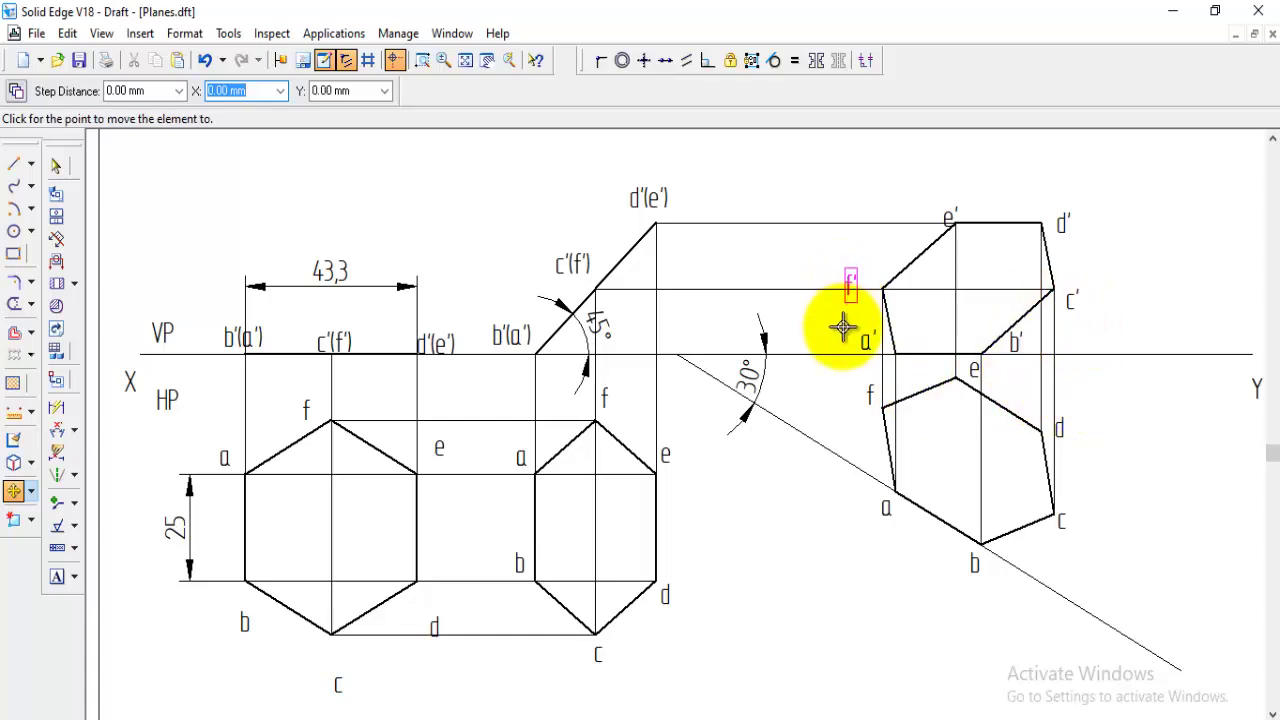
left_click(870, 313)
left_click(953, 214)
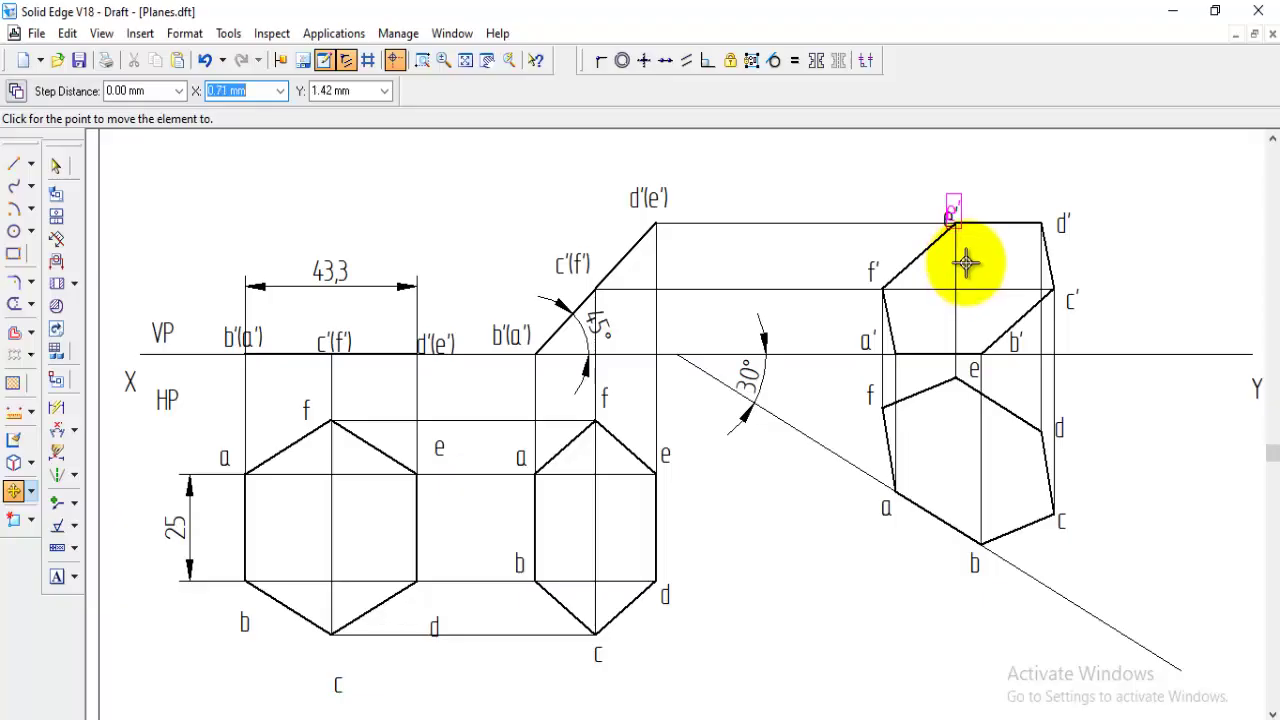
left_click(966, 263)
left_click(1063, 225)
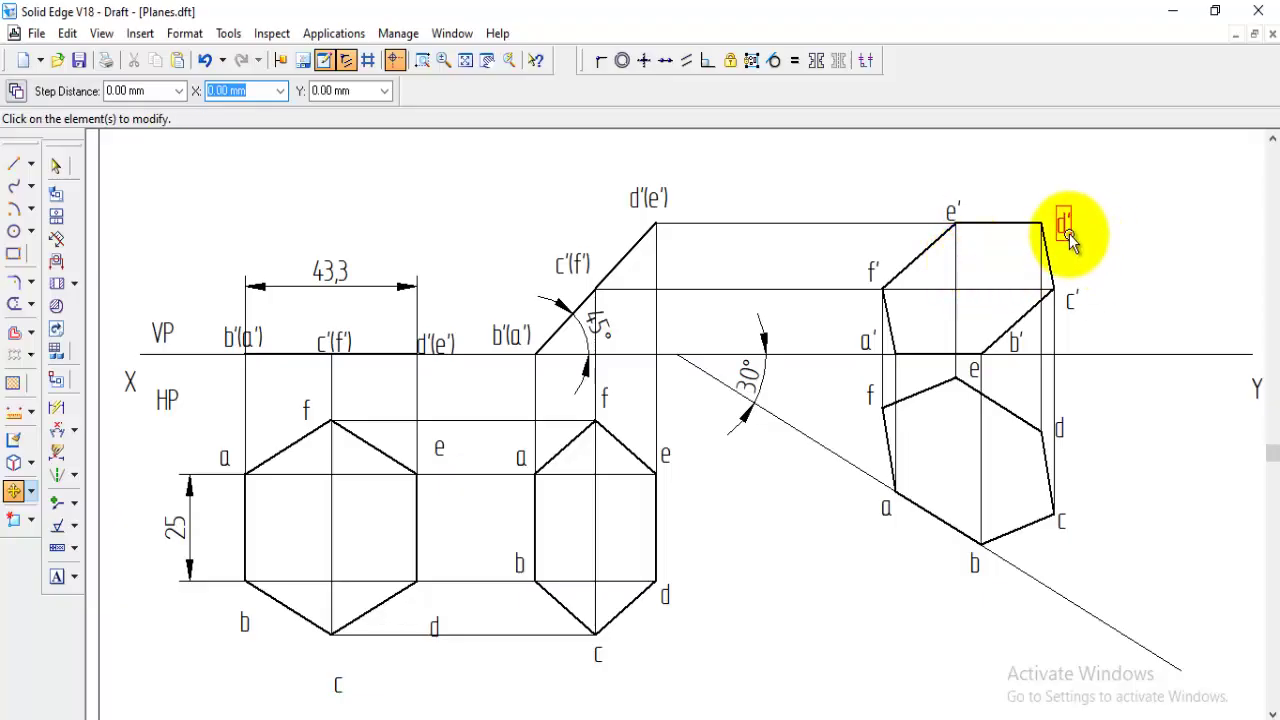
left_click(1097, 280)
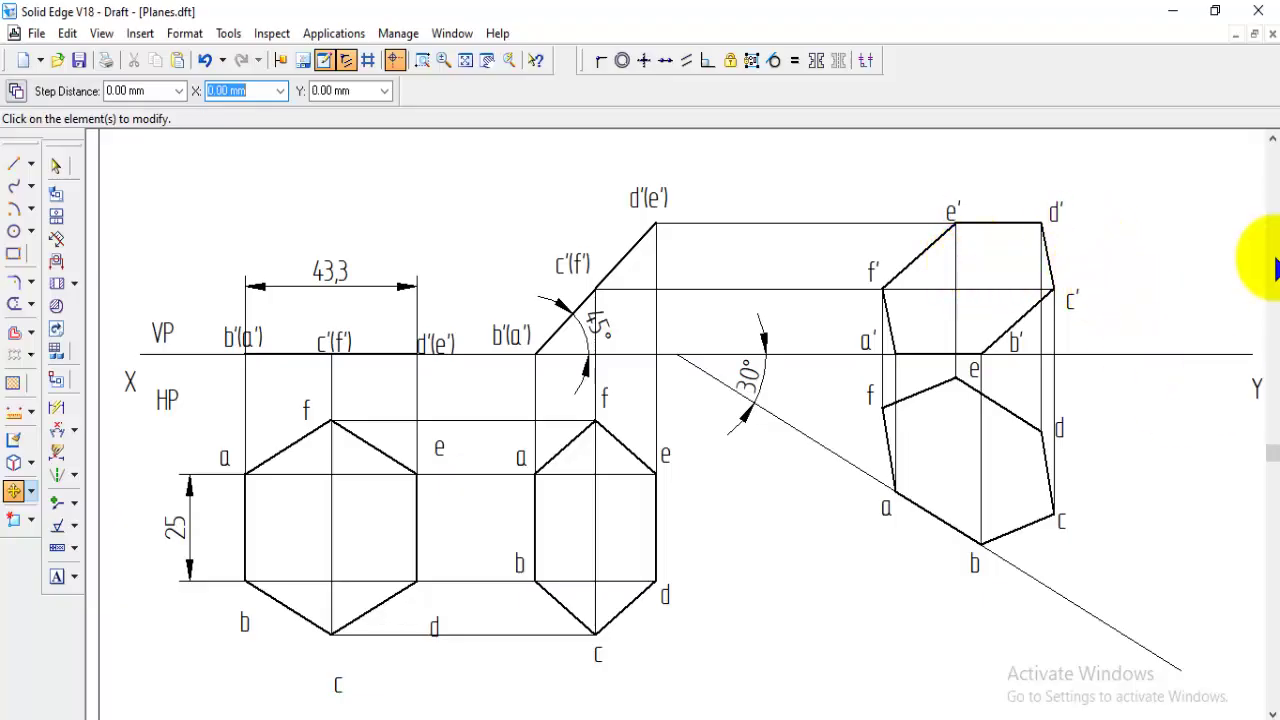
- Move the labels d and c of the true-shape hexagon closer to their corners
left_click(443, 632)
left_click(452, 646)
left_click(442, 625)
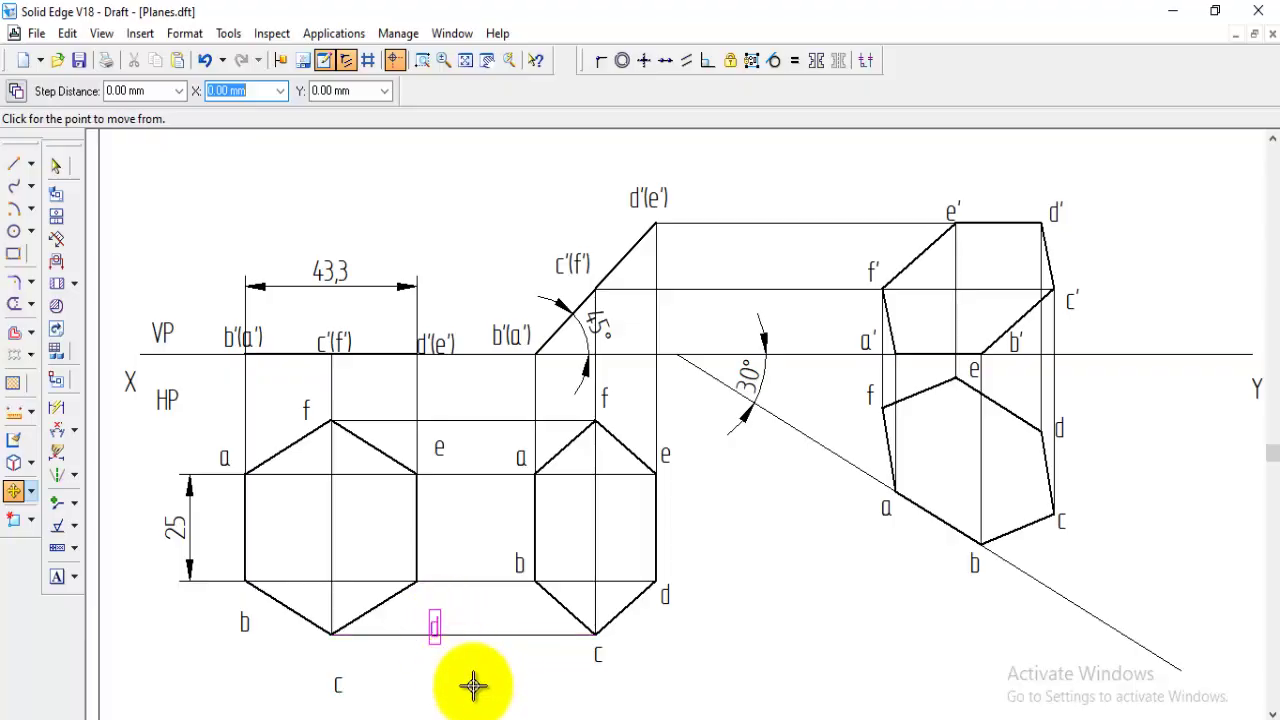
left_click(460, 653)
left_click(442, 619)
left_click(338, 684)
left_click(345, 687)
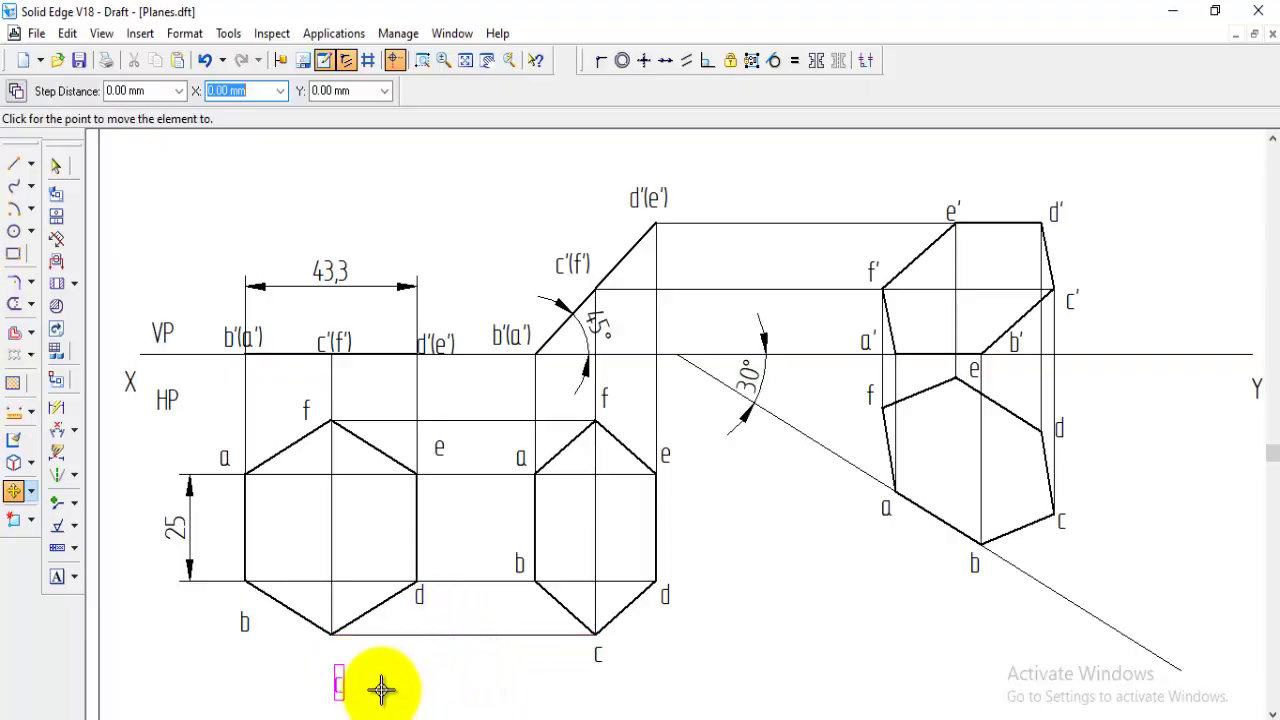
left_click(343, 662)
- Move the labels b and f of the true-shape hexagon closer to their corners
left_click(252, 628)
left_click(263, 652)
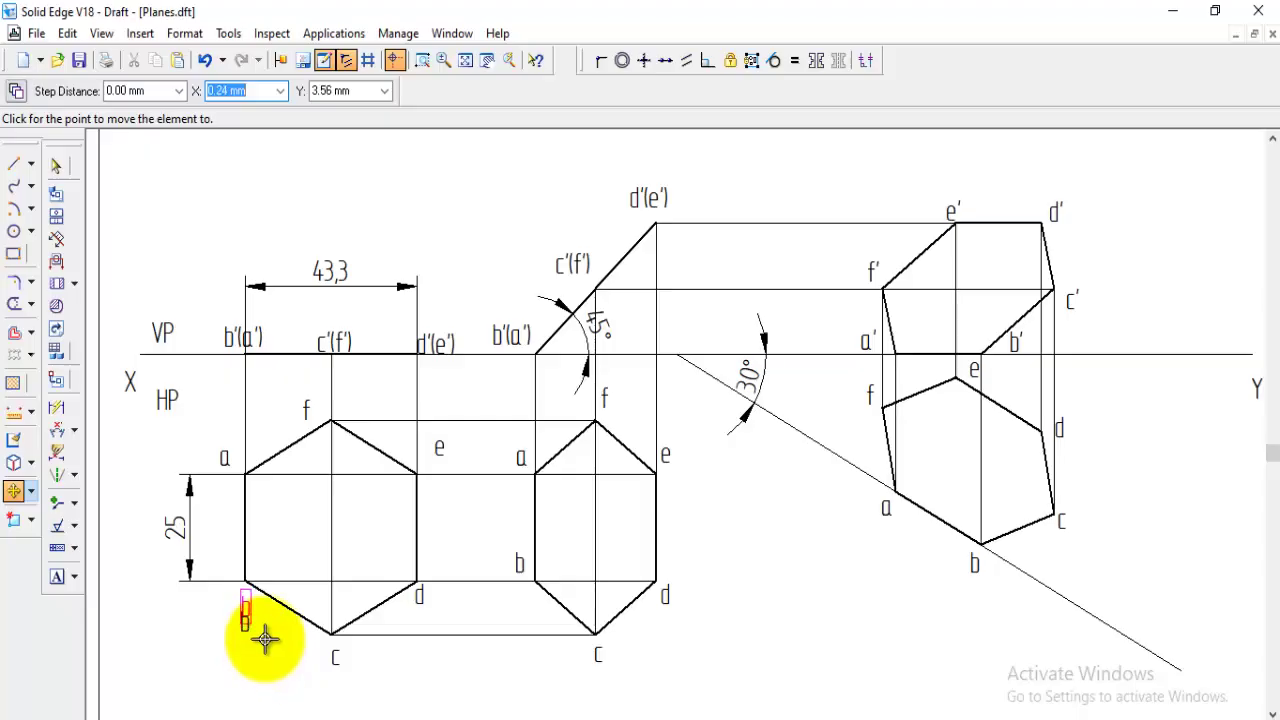
left_click(264, 633)
left_click(304, 406)
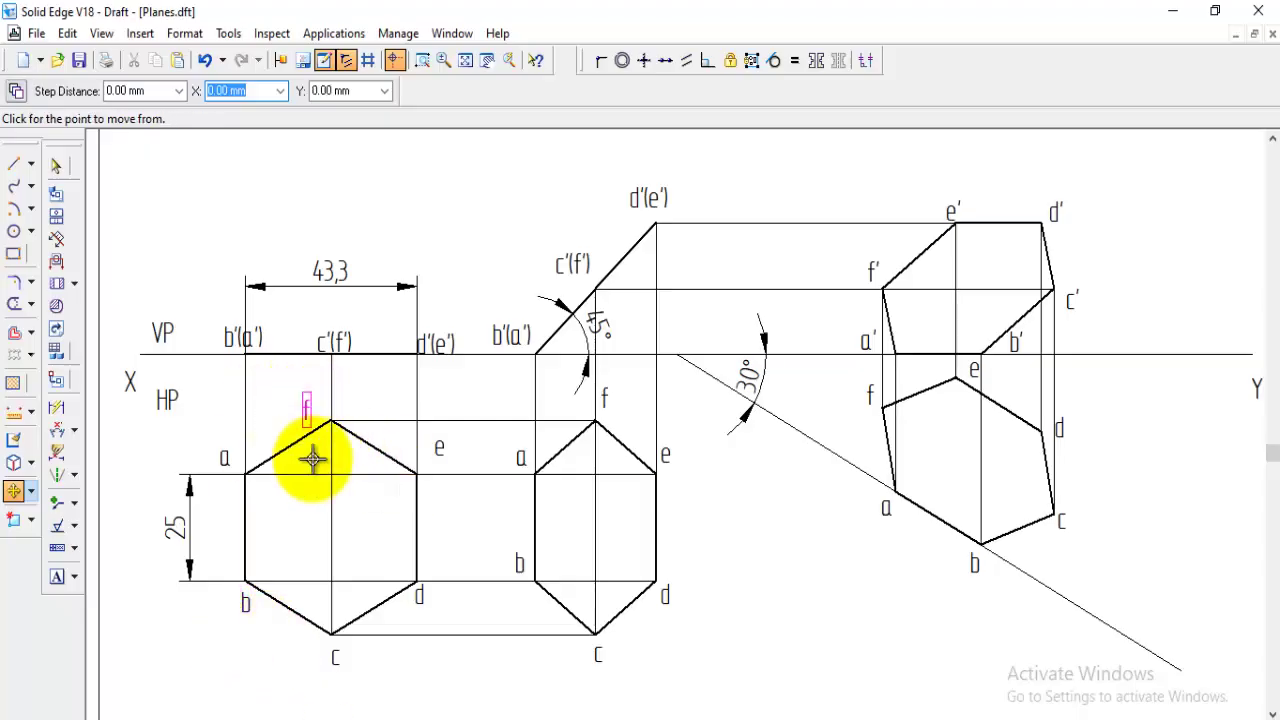
left_click(314, 440)
left_click(314, 404)
- Move the labels b'(a') and d'(e') of the first front view clear of the projectors and the XY line
left_click(240, 338)
left_click(238, 381)
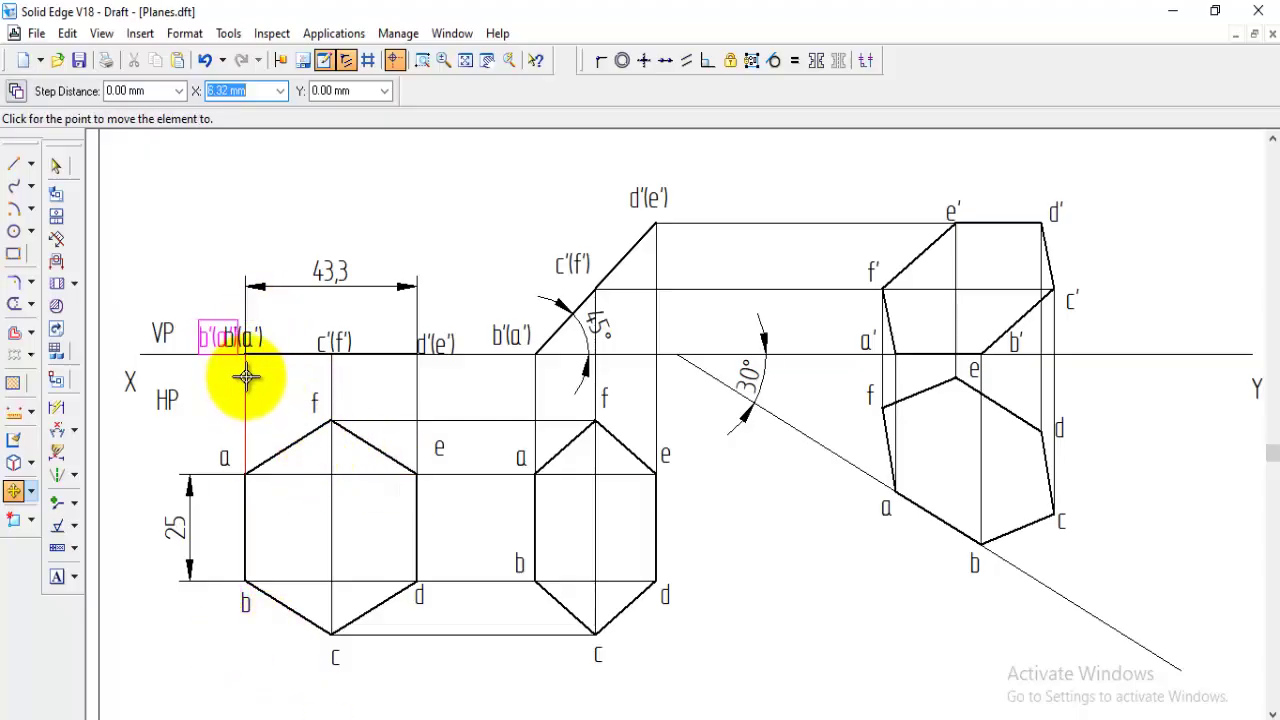
left_click(246, 377)
left_click(432, 340)
left_click(485, 390)
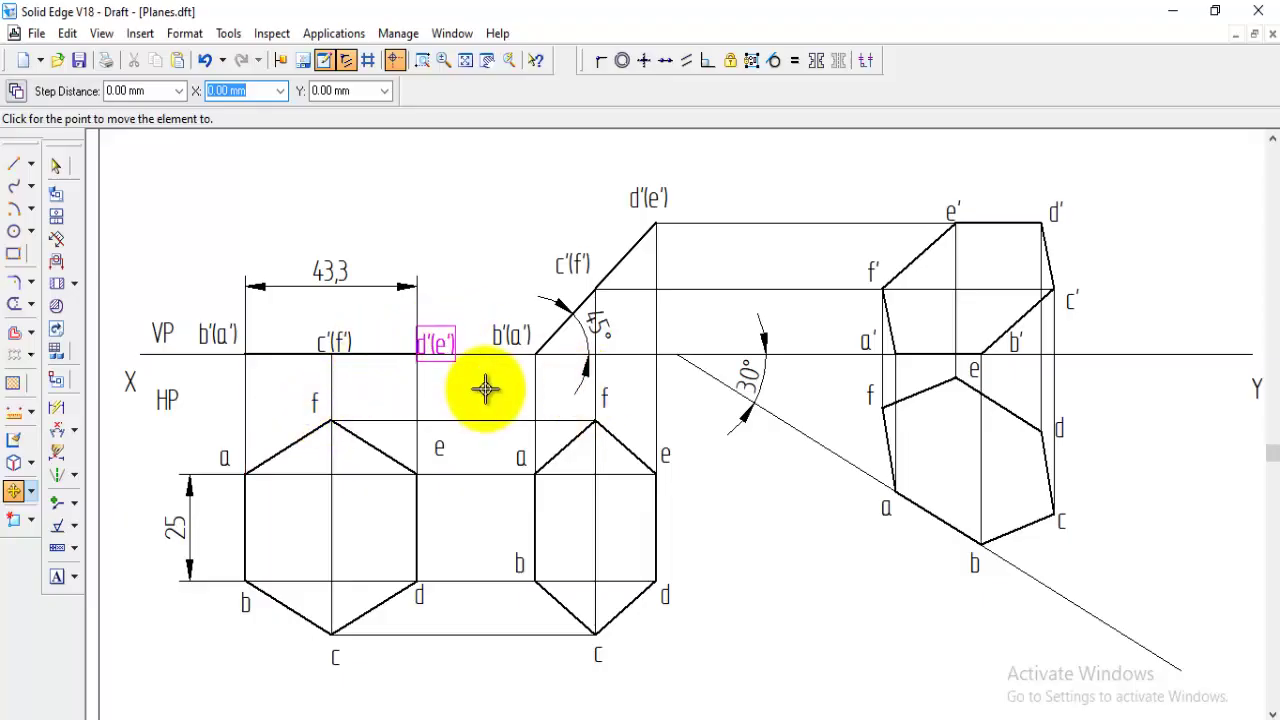
left_click(485, 389)
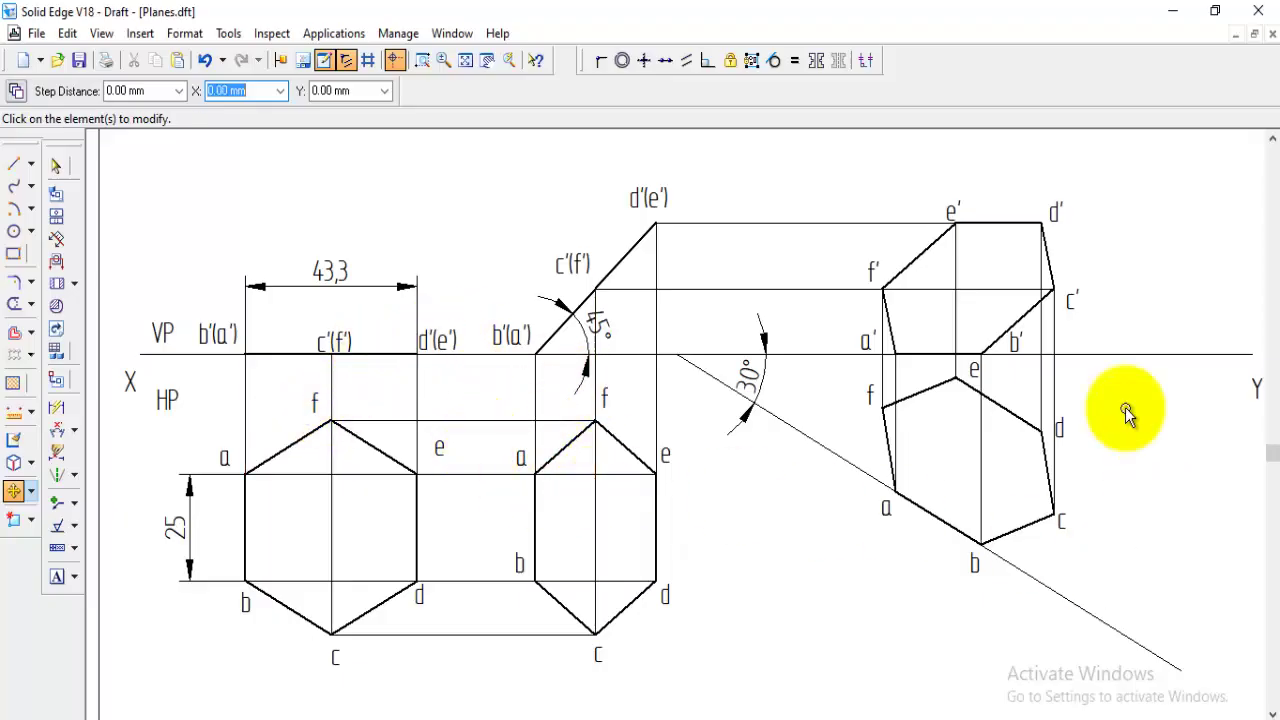